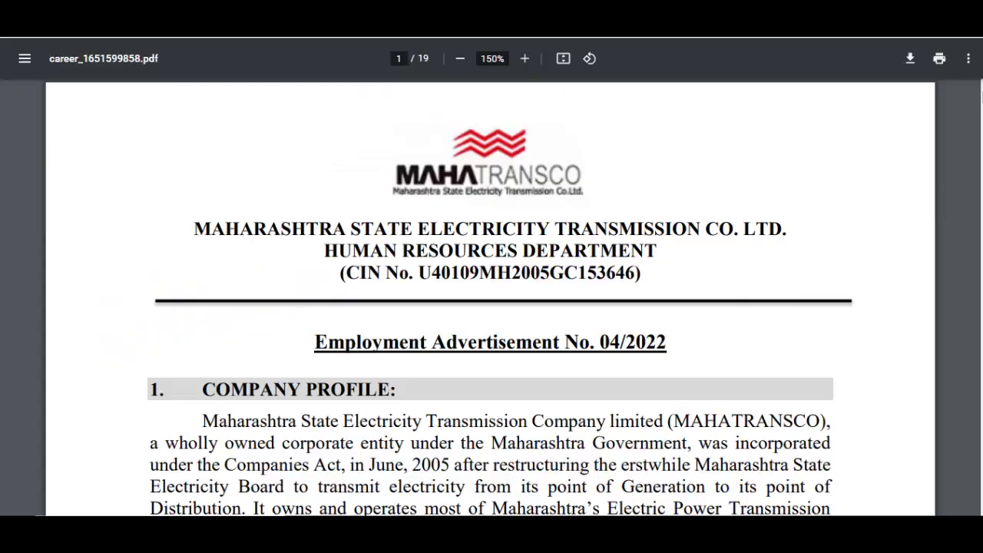
Review the vacancy, educational qualification and age limit sections of the MAHATRANSCO employment advertisement PDF
scroll(622, 253, "down", 4)
scroll(617, 265, "down", 3)
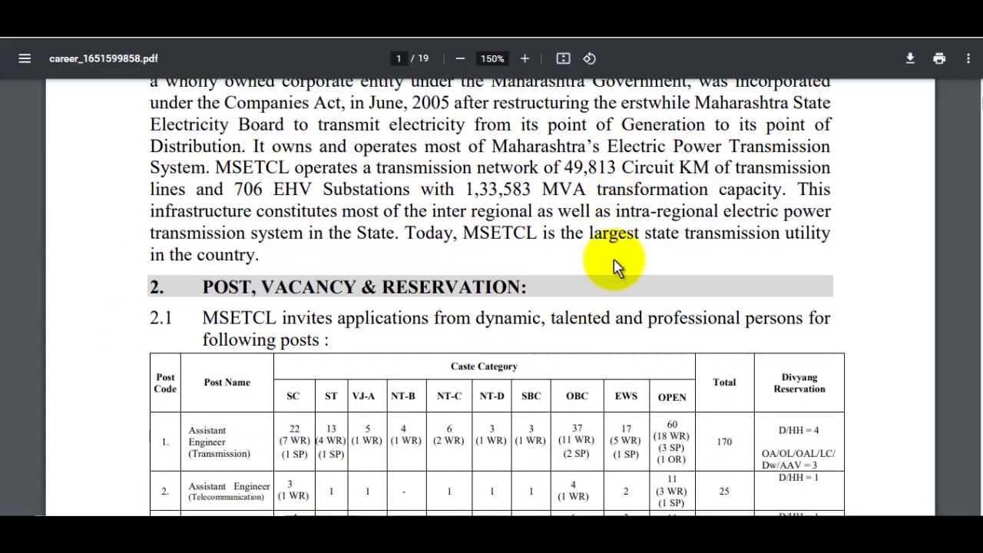
left_click_drag(208, 295, 241, 297)
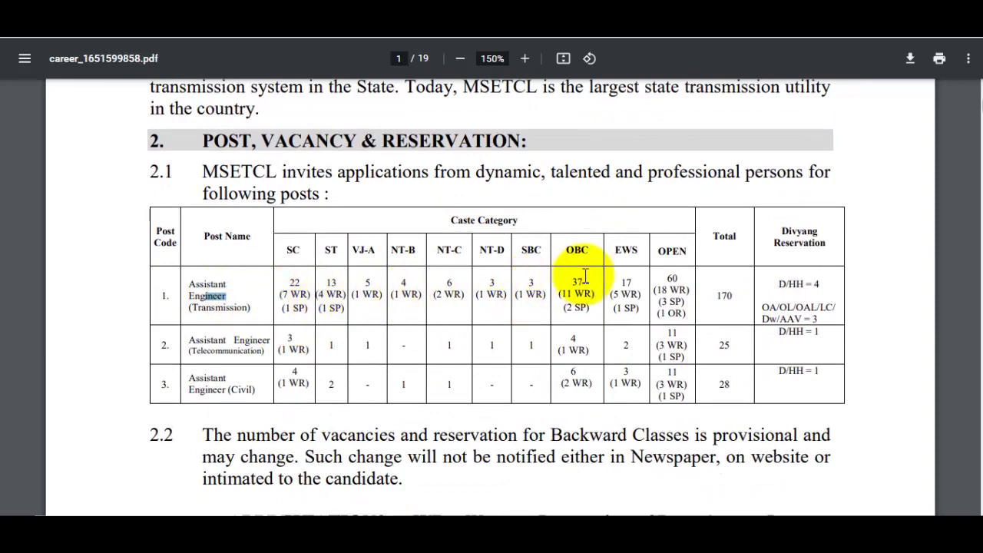
scroll(583, 284, "down", 8)
scroll(579, 276, "down", 4)
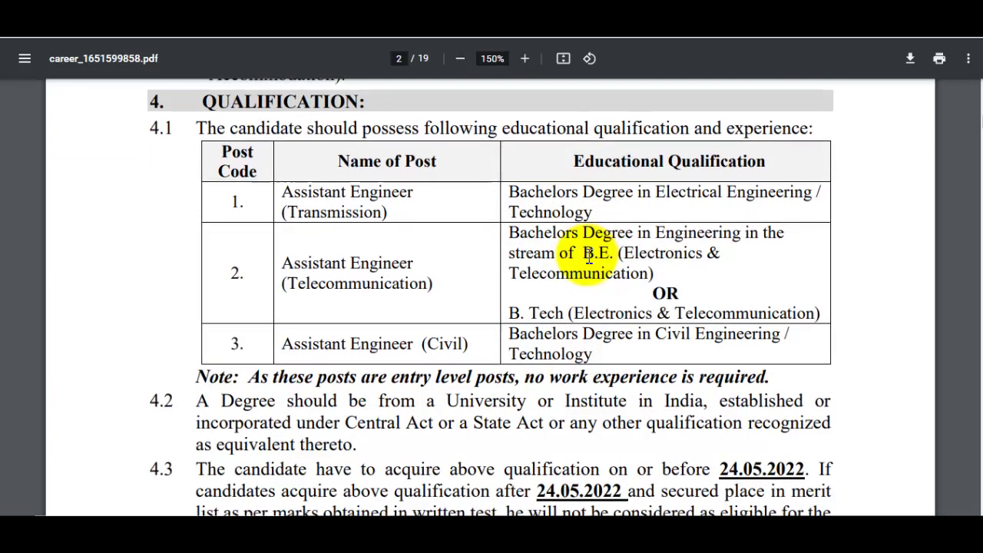
scroll(607, 246, "down", 2)
scroll(616, 246, "down", 1)
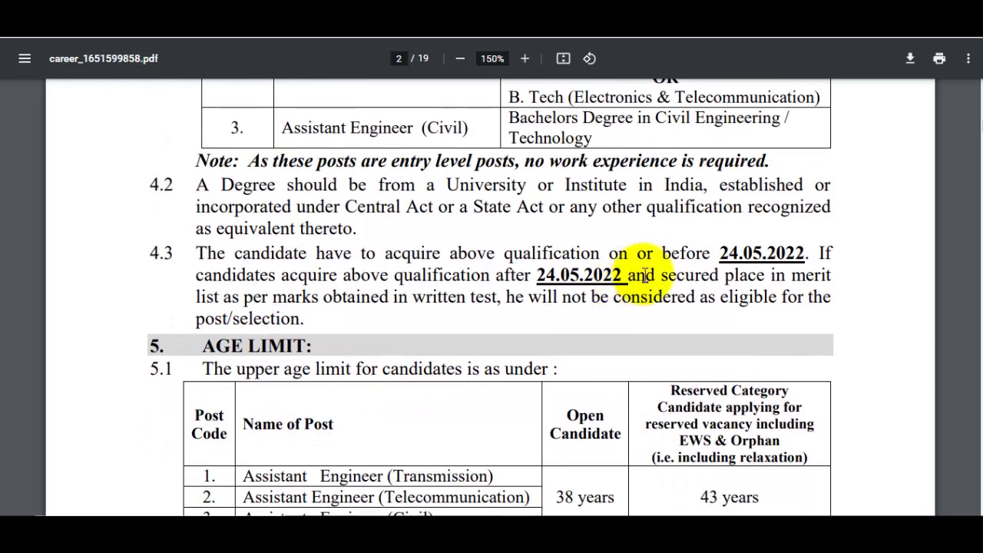
left_click_drag(723, 259, 764, 257)
scroll(749, 282, "down", 1)
scroll(634, 279, "down", 3)
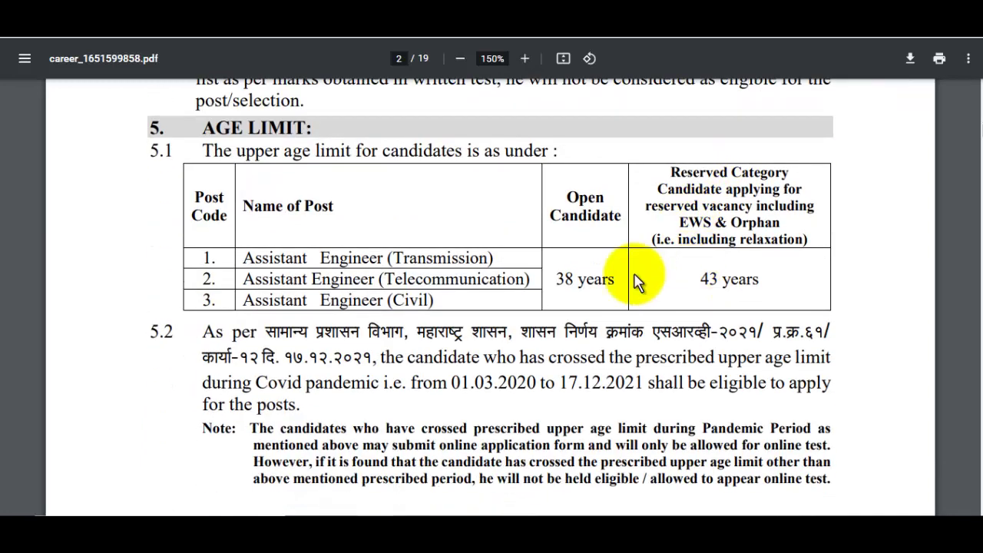
scroll(632, 278, "down", 5)
scroll(632, 279, "up", 6)
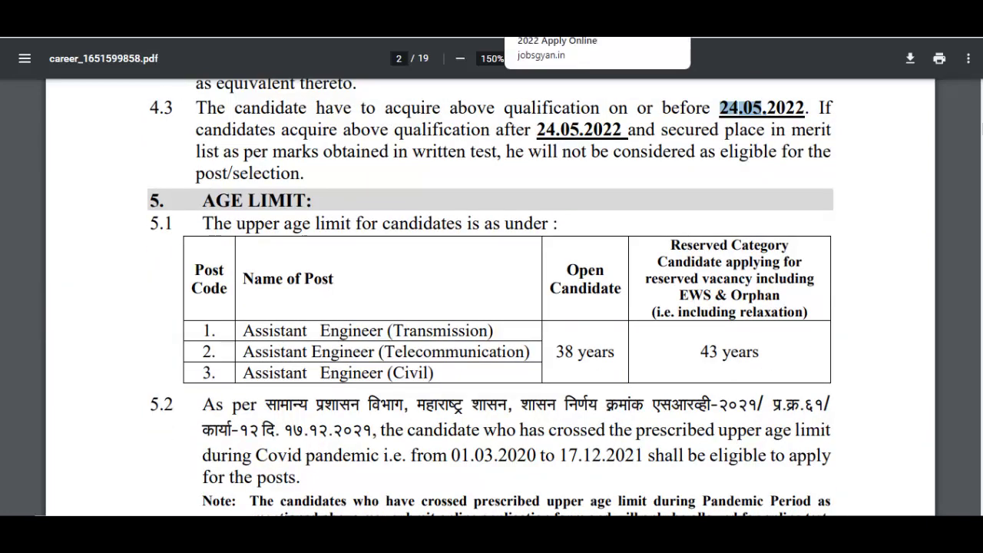
Switch to the Assistant Engineer recruitment page and start a new registration
left_click(560, 16)
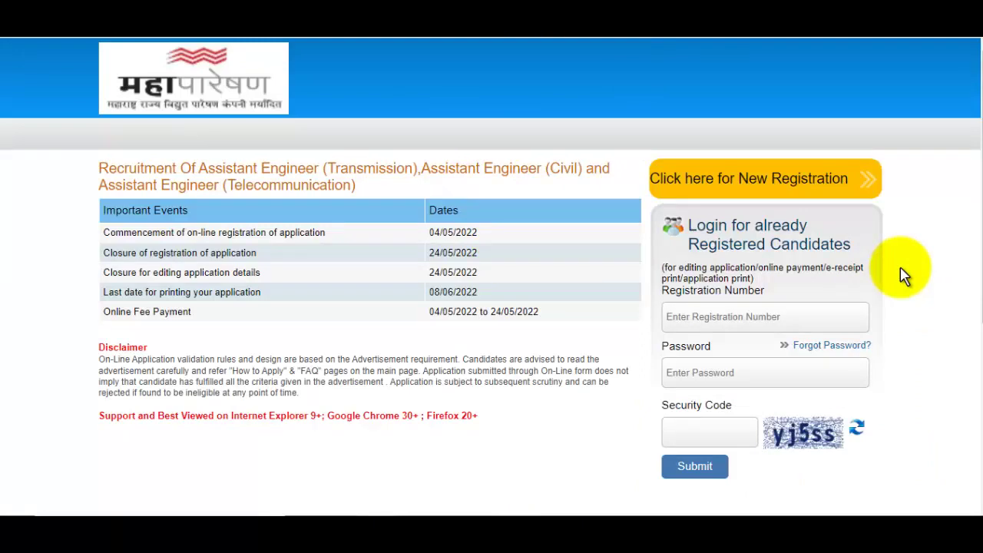
key("ctrl+plus")
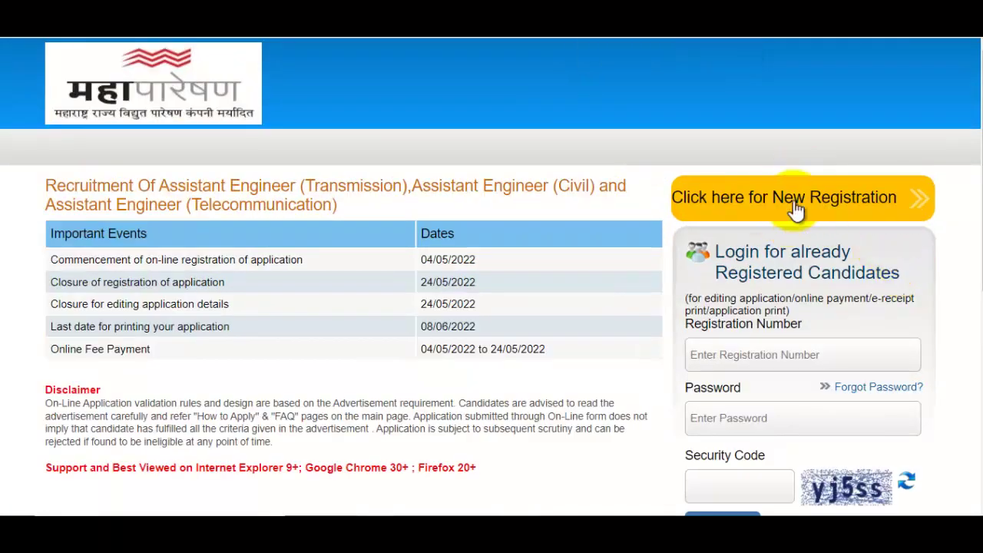
left_click(794, 201)
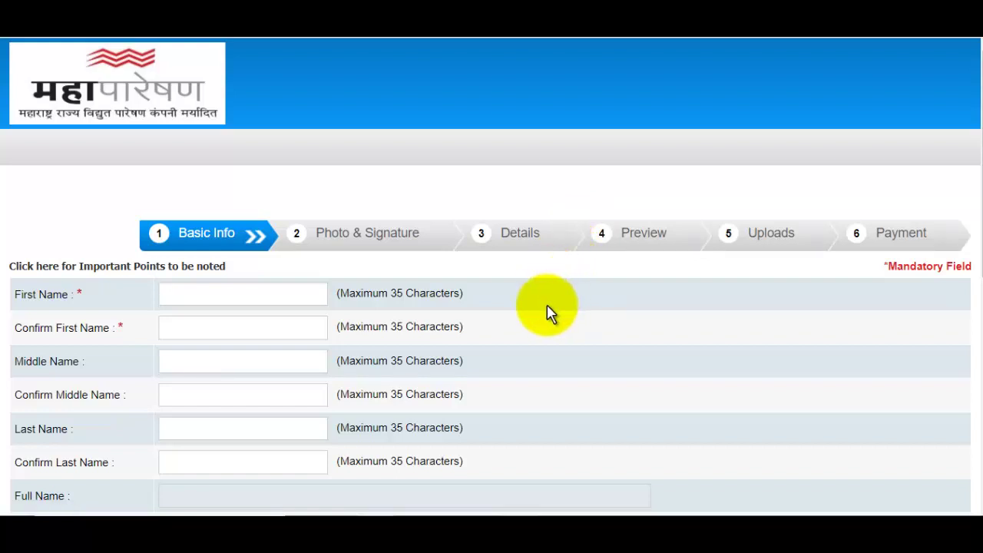
Enter and confirm the candidate's first name and last name, leaving the middle name blank
left_click(258, 292)
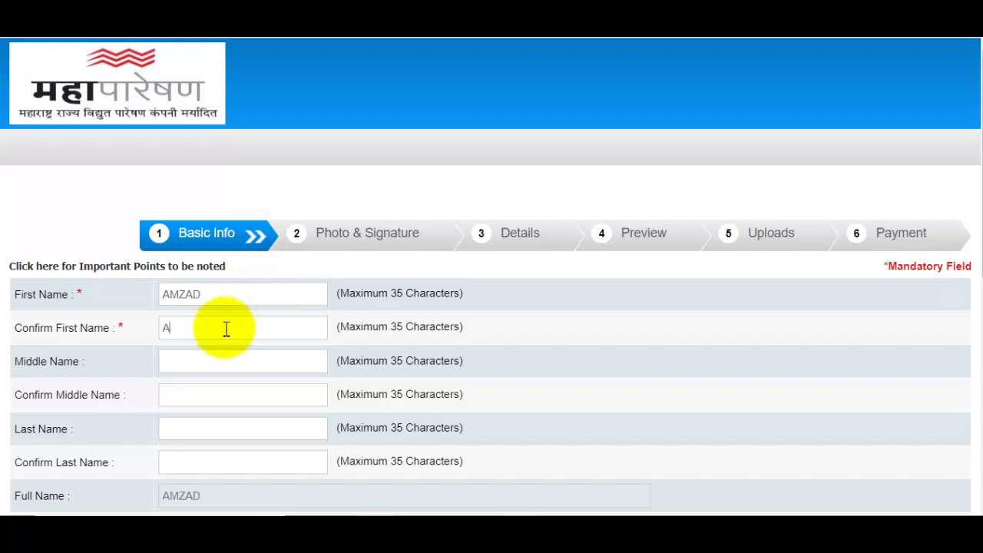
scroll(224, 327, "down", 2)
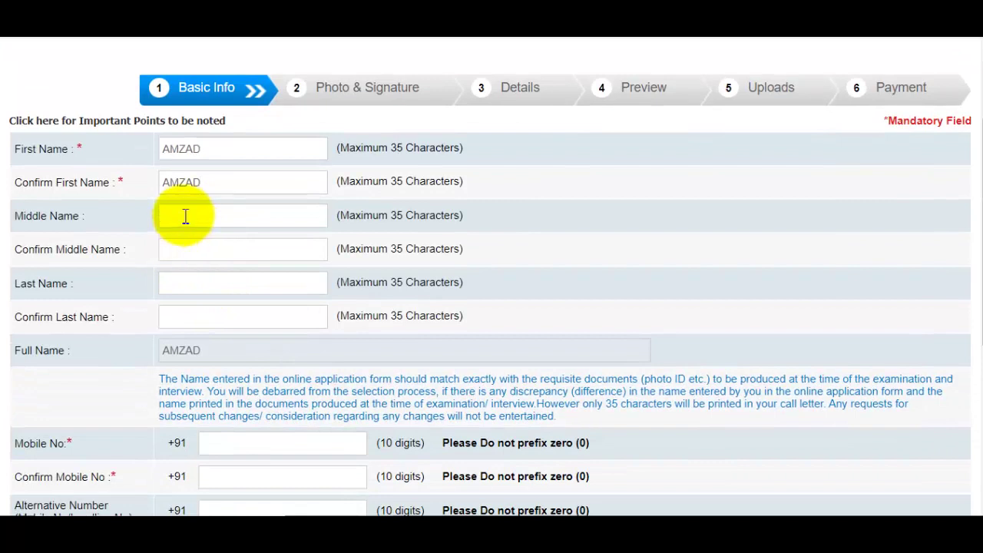
left_click(184, 278)
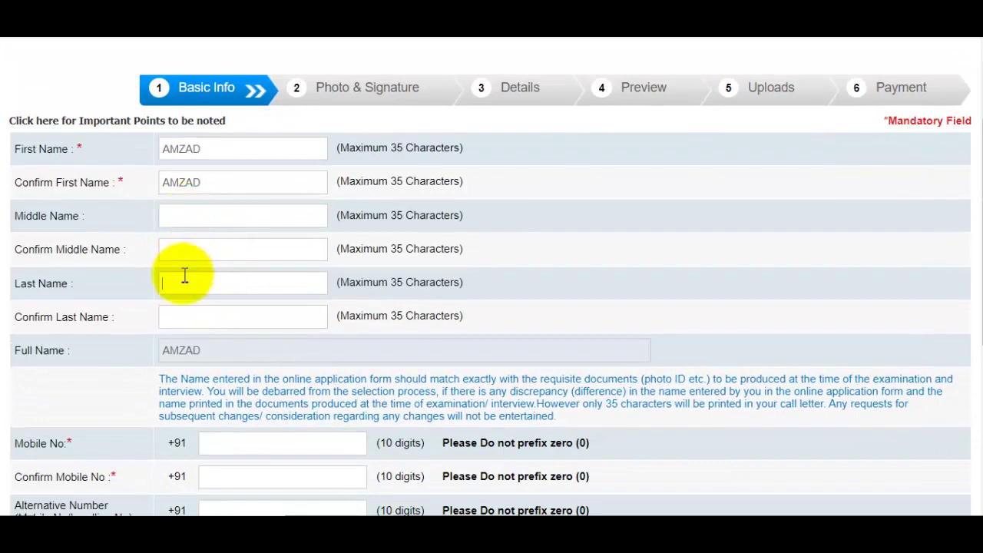
type("MALIK")
left_click(231, 317)
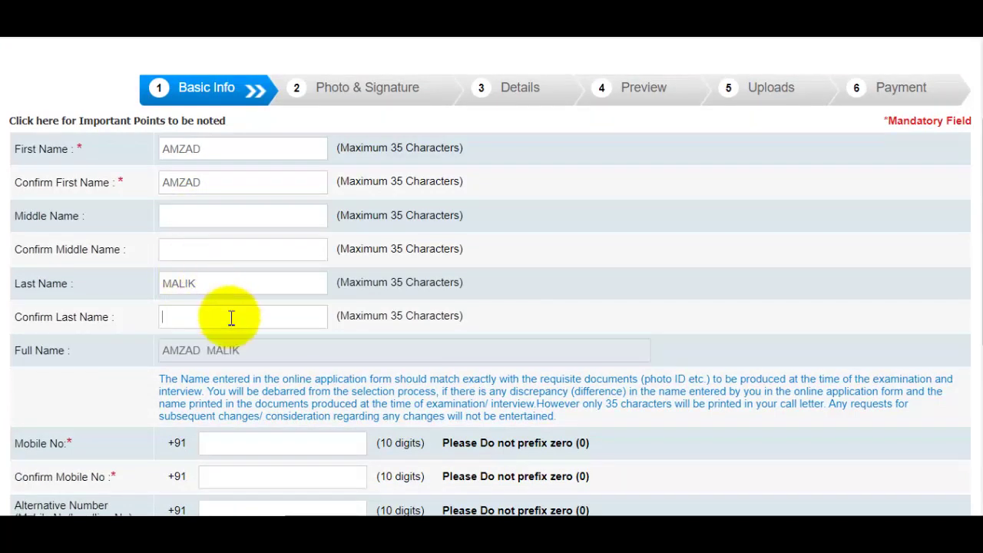
type("MALIK")
Go through the mobile number, confirm mobile number and alternative number fields of the basic information form
scroll(232, 318, "down", 2)
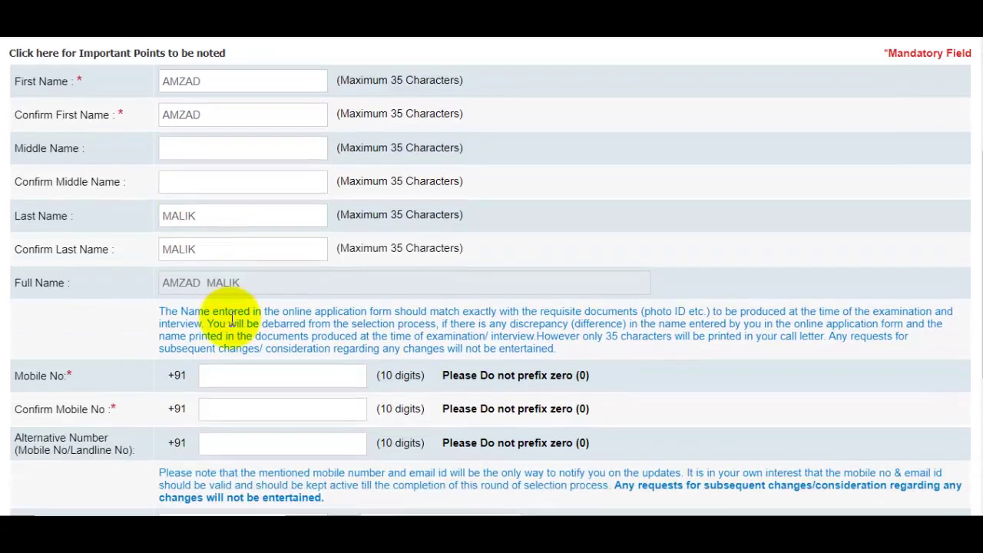
left_click(241, 309)
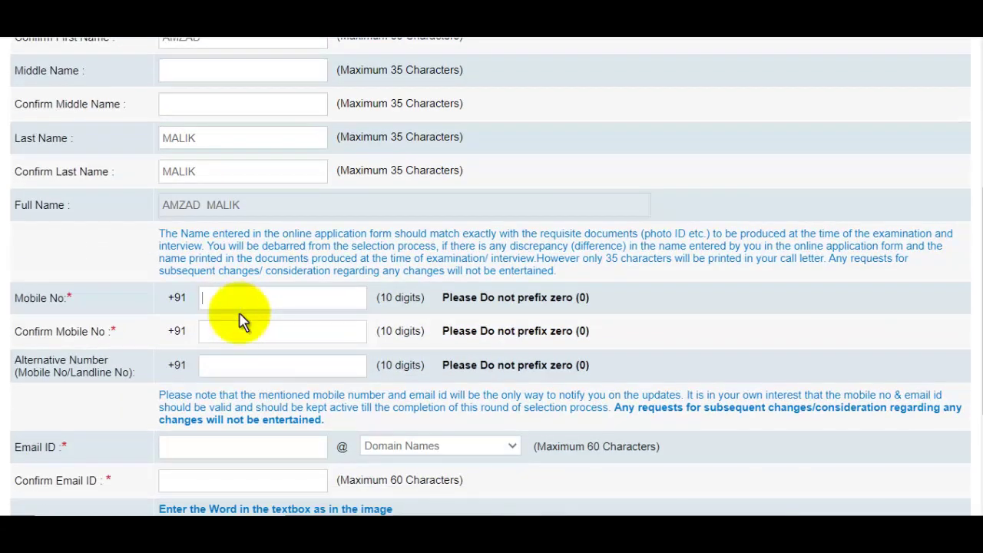
left_click(241, 331)
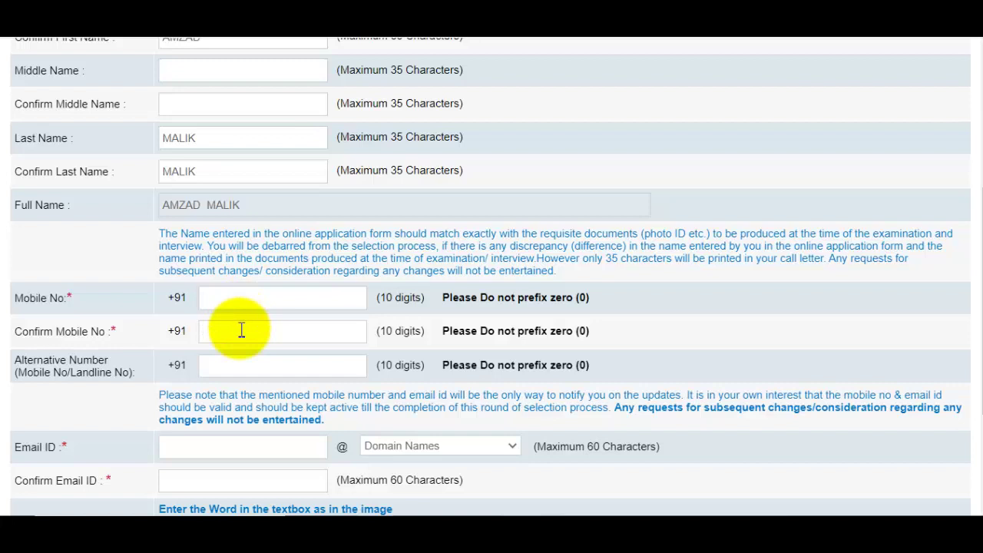
left_click(232, 367)
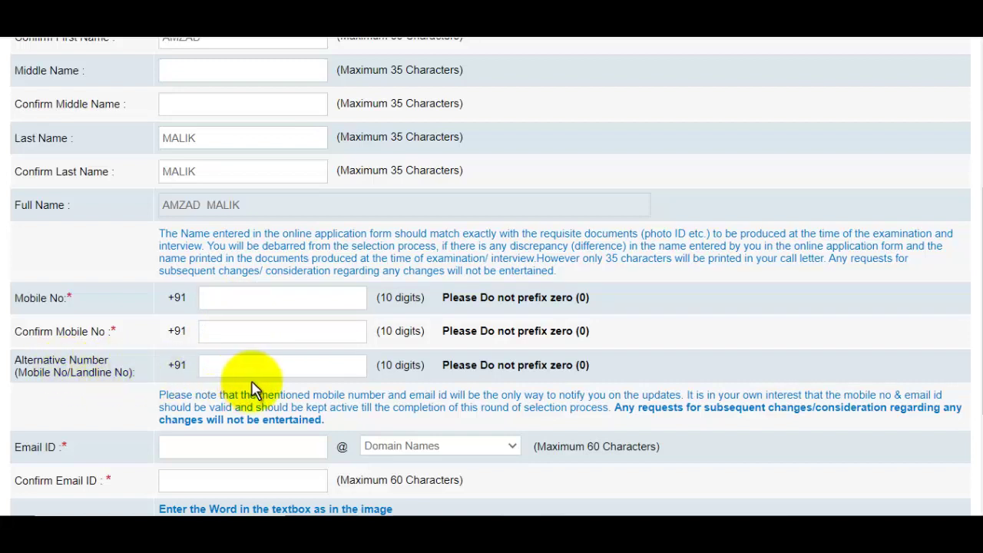
Fill in the candidate's email ID with the gmail.com domain and repeat the full address in the confirmation field
scroll(260, 374, "down", 3)
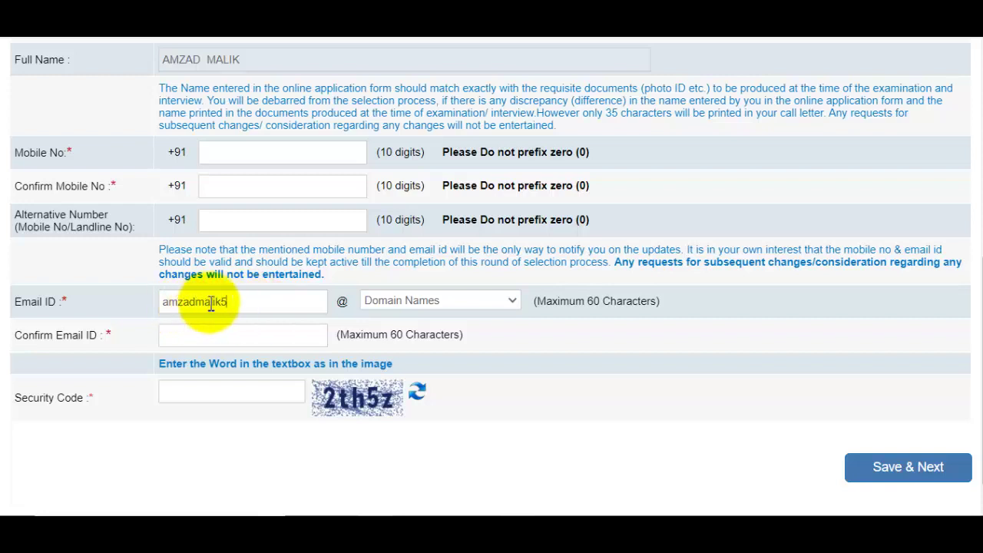
left_click(407, 301)
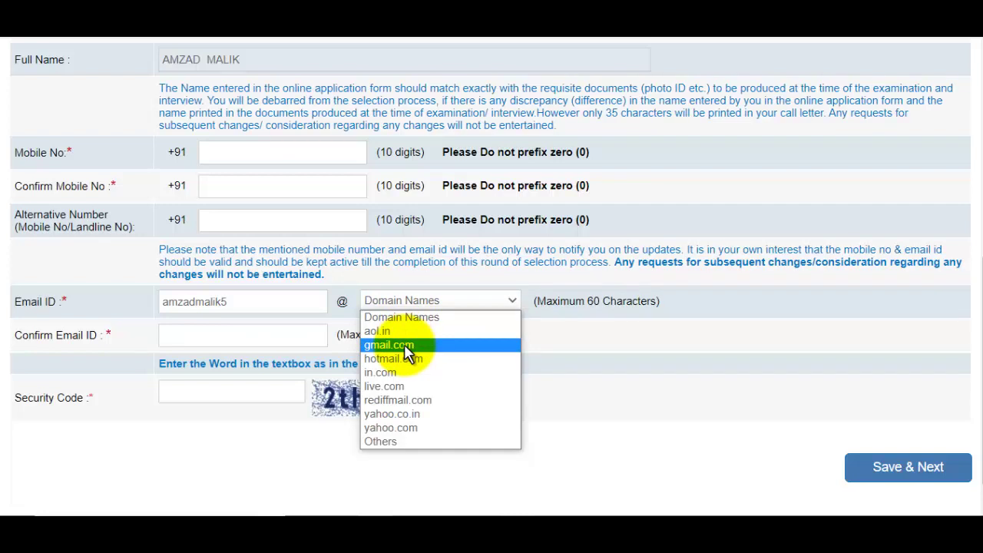
left_click(405, 347)
left_click(233, 330)
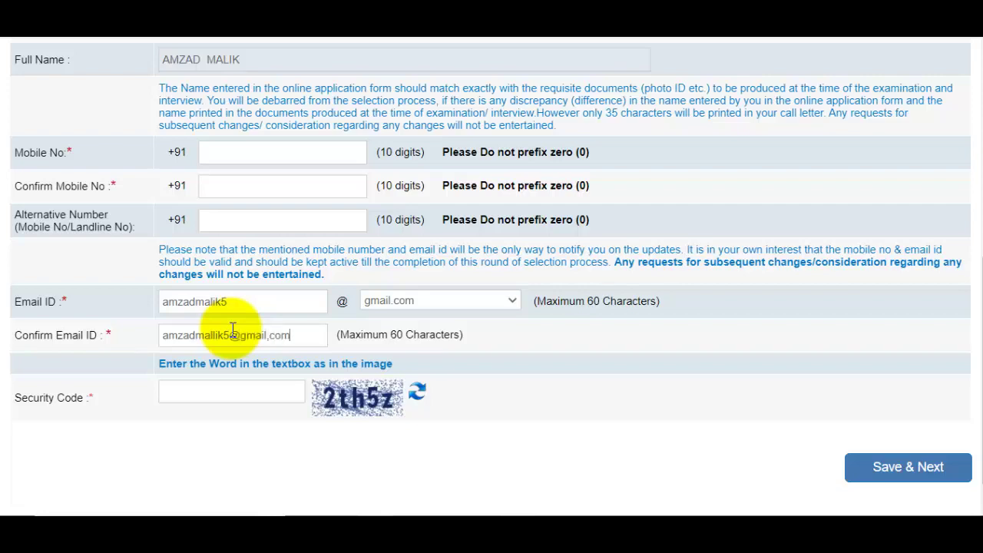
Enter the security code from the image and save the basic information to continue to the Photo & Signature stage
scroll(307, 349, "up", 4)
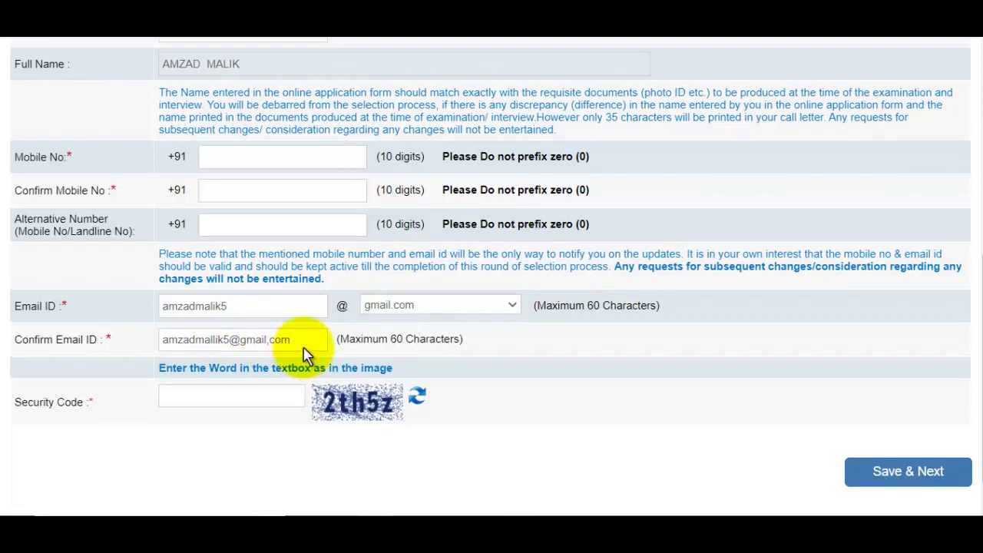
scroll(356, 269, "down", 5)
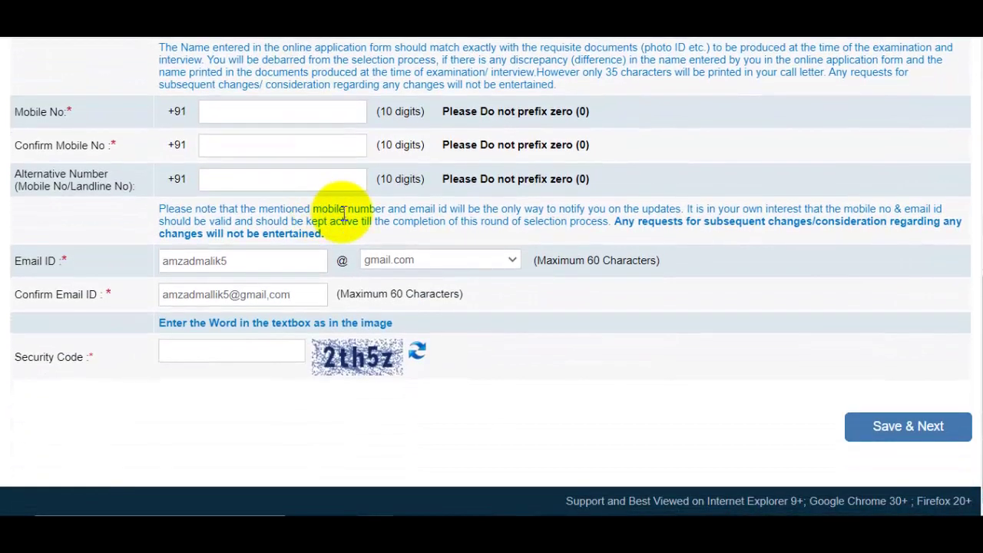
left_click(238, 349)
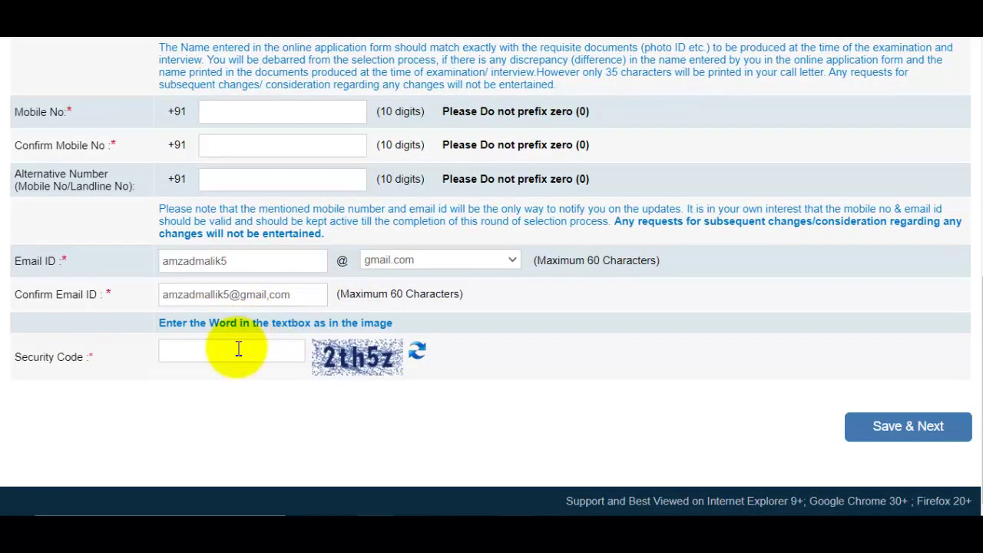
left_click(933, 439)
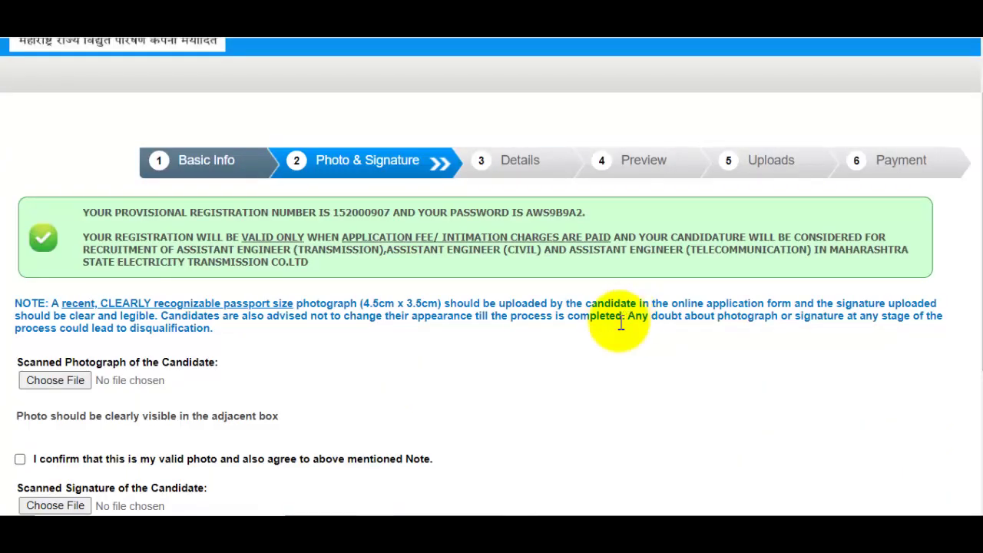
Examine the provisional registration number and password issued for the application
left_click_drag(319, 212, 490, 220)
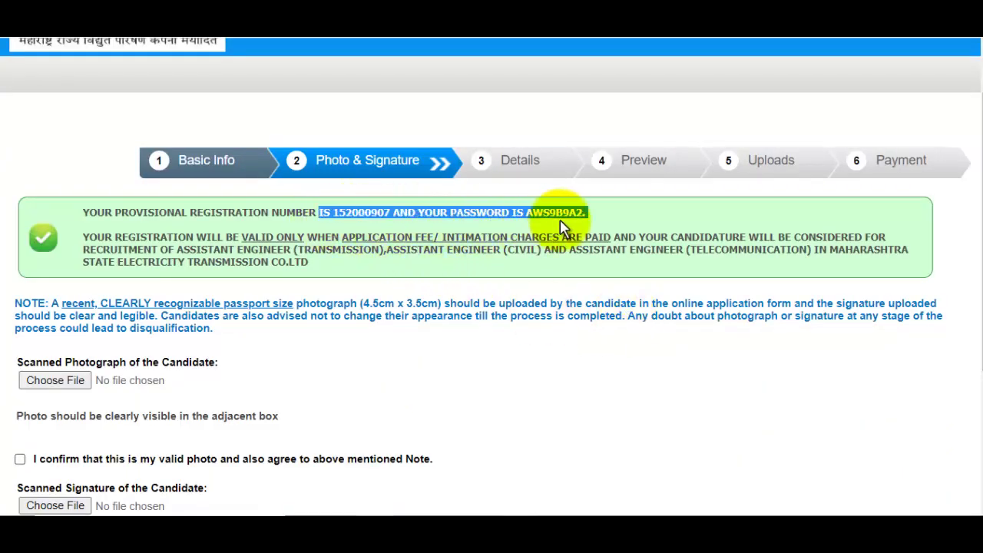
left_click(636, 220)
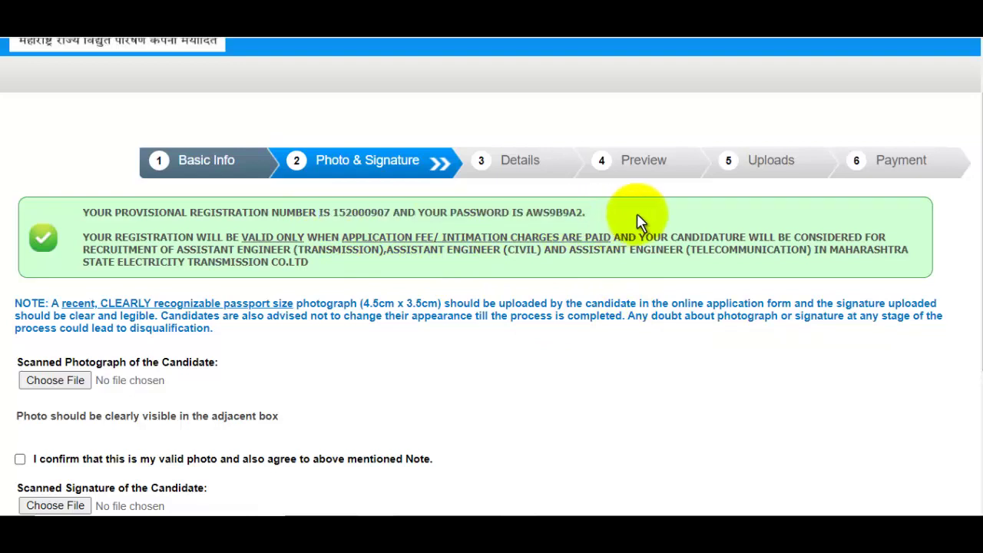
Upload the AssamTET image from the Pictures folder as the candidate's scanned photograph and confirm it as a valid photo
scroll(609, 236, "down", 2)
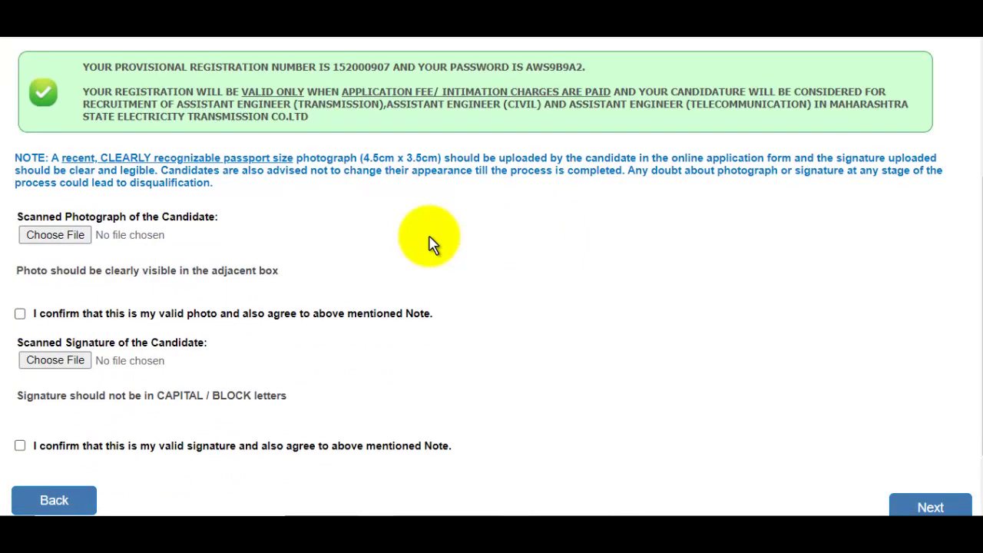
scroll(430, 243, "down", 1)
left_click(62, 153)
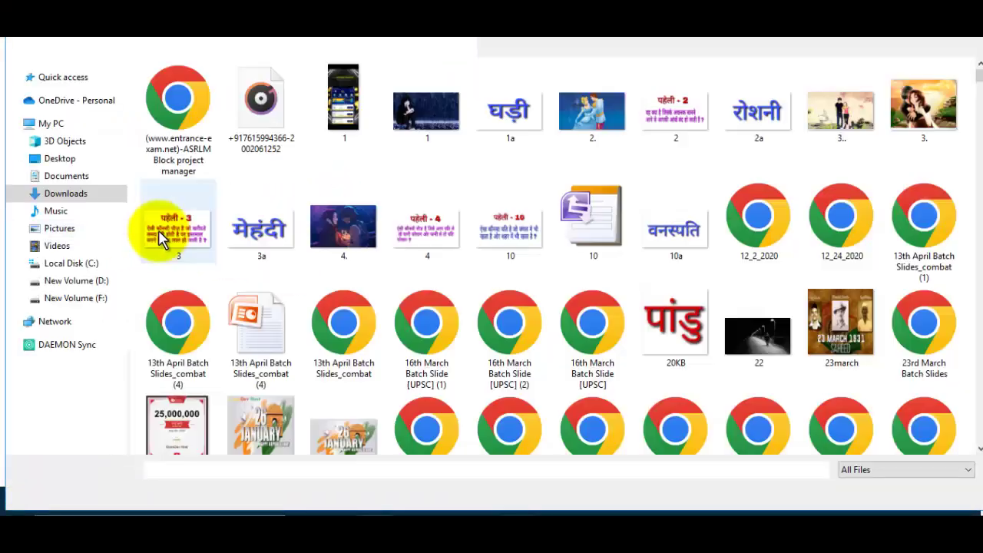
left_click(61, 228)
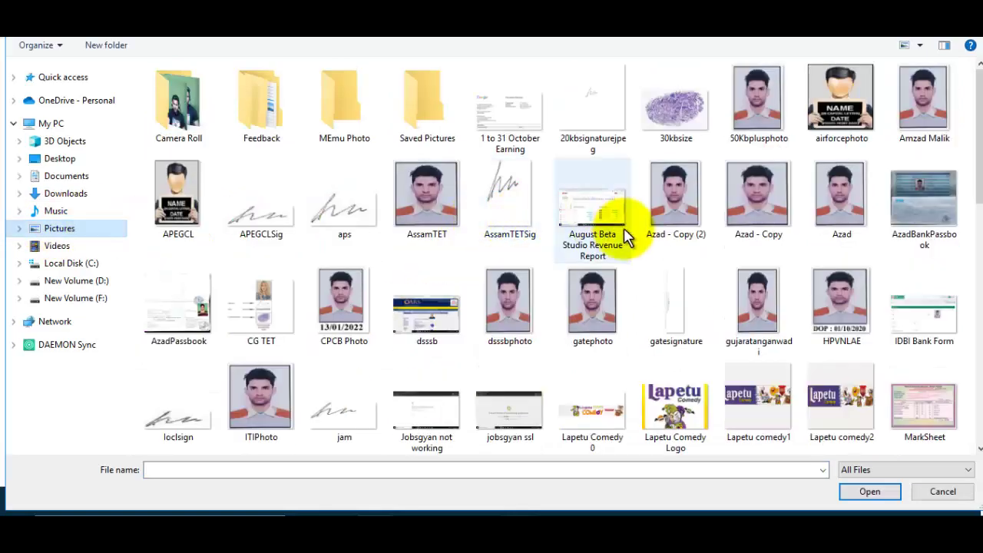
left_click(433, 212)
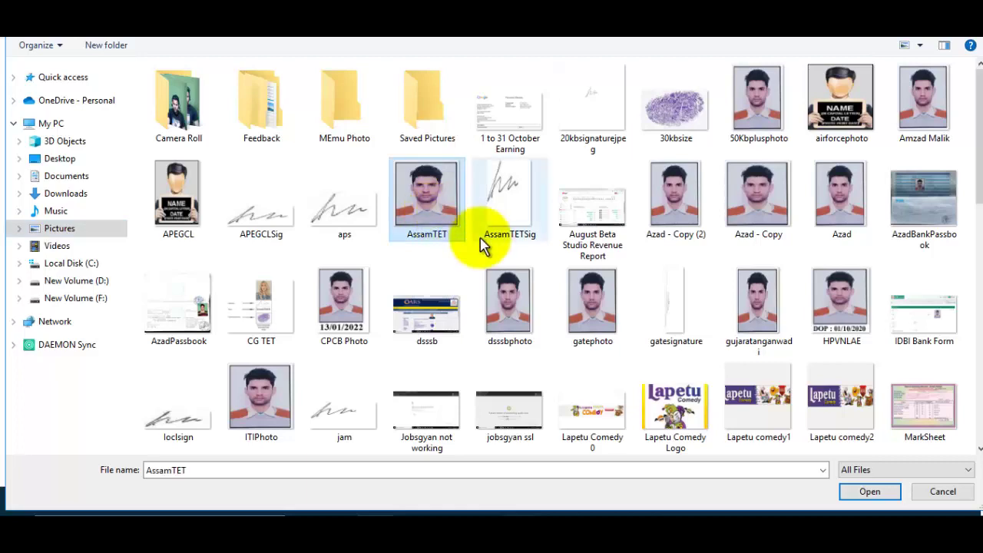
left_click(869, 492)
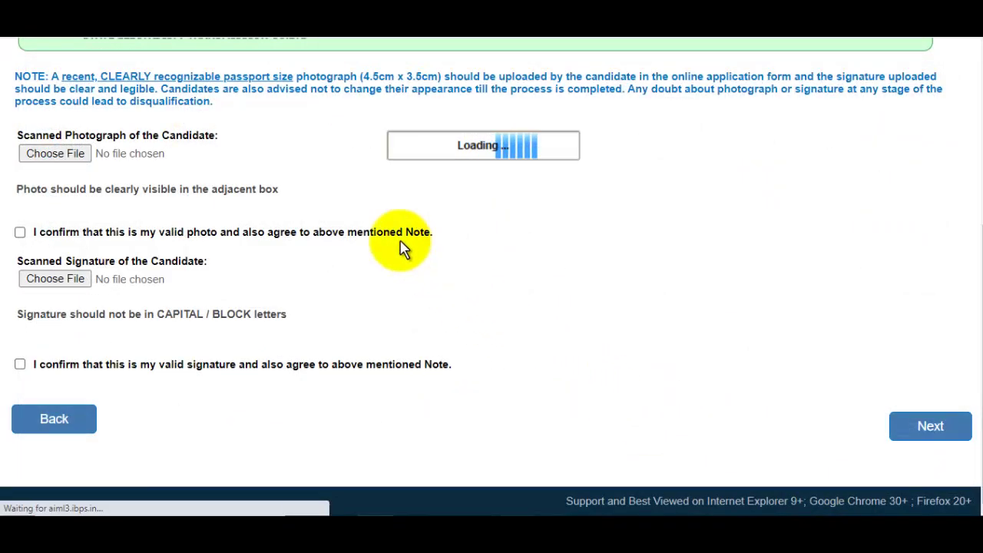
scroll(401, 248, "down", 2)
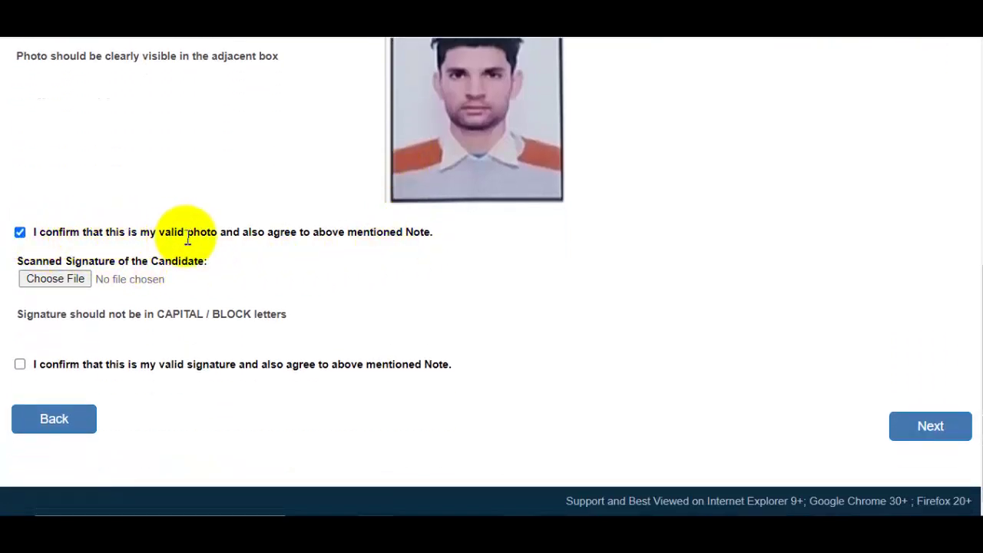
Upload the Signature image from the Pictures folder as the candidate's scanned signature
left_click(80, 279)
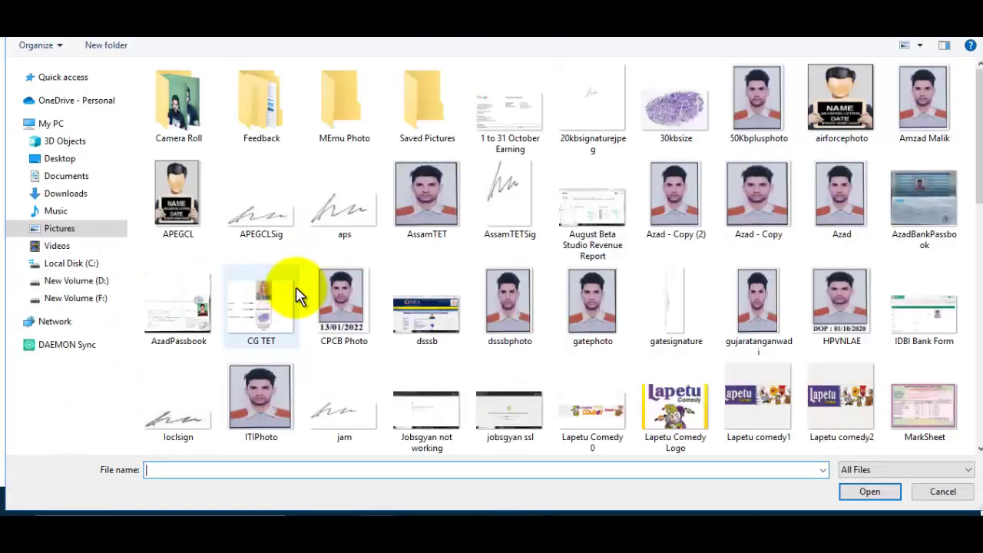
left_click_drag(979, 168, 888, 390)
left_click(453, 286)
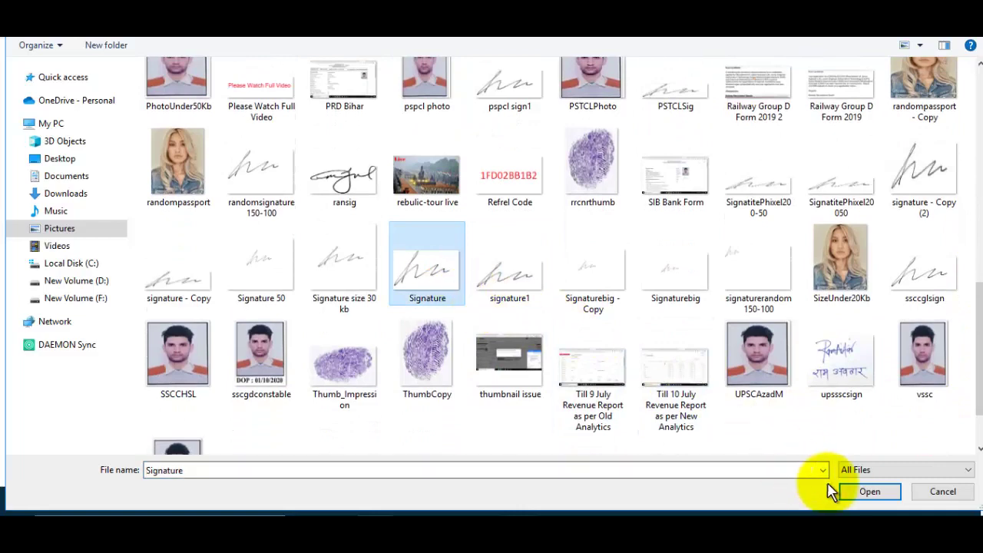
left_click(870, 491)
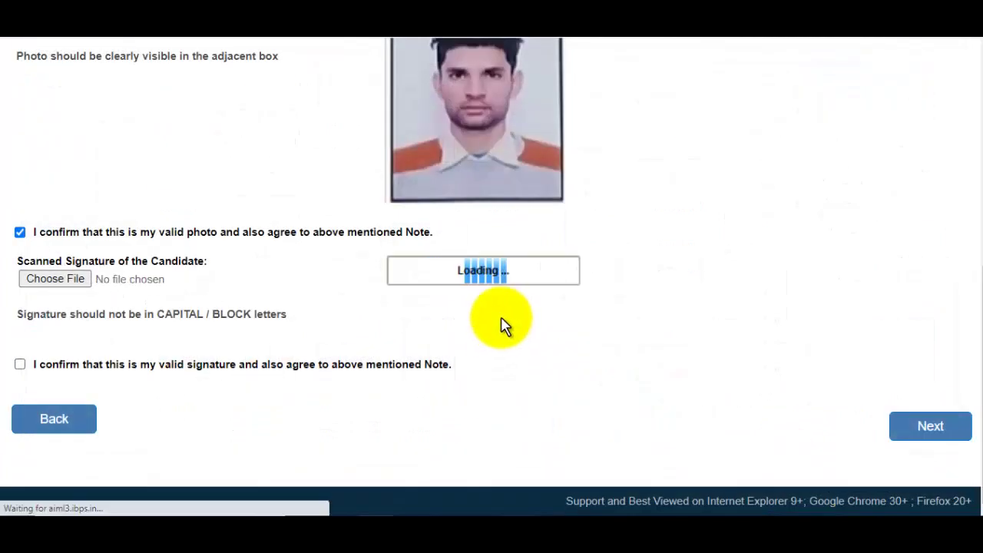
Confirm the uploaded signature as valid and continue to the Details stage of the application
left_click(21, 366)
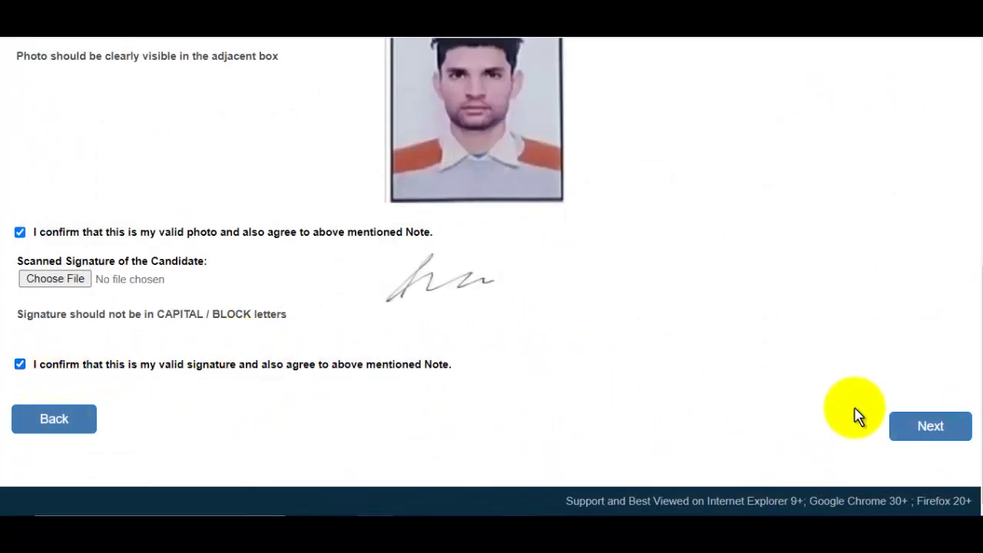
left_click(924, 435)
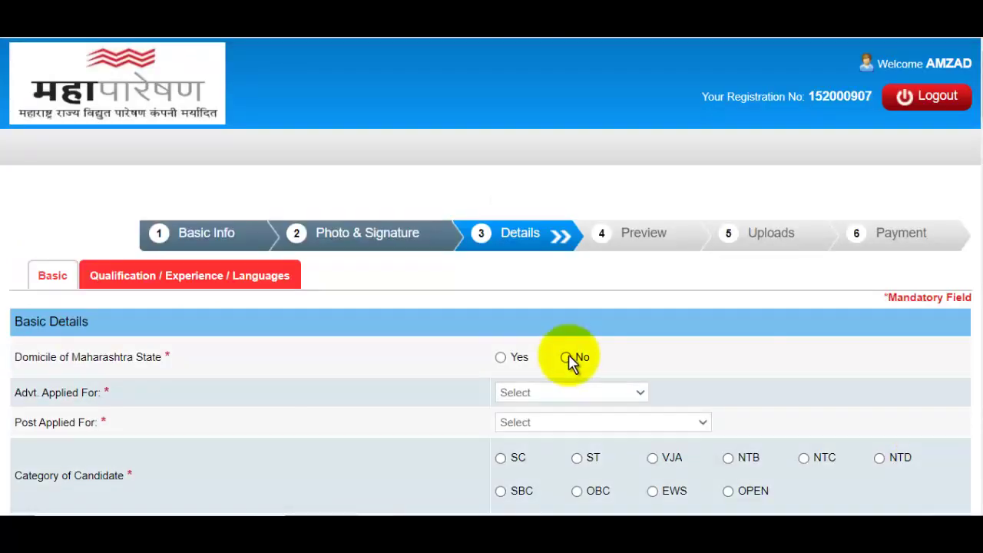
Try No for Domicile of Maharashtra State, dismiss the eligibility alert, and set the answer to Yes
scroll(728, 391, "down", 2)
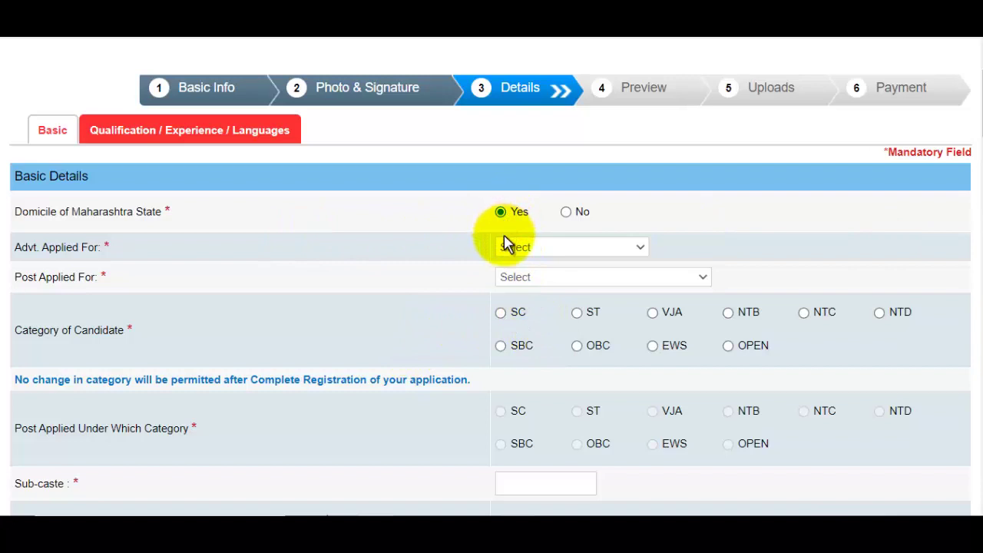
left_click(565, 213)
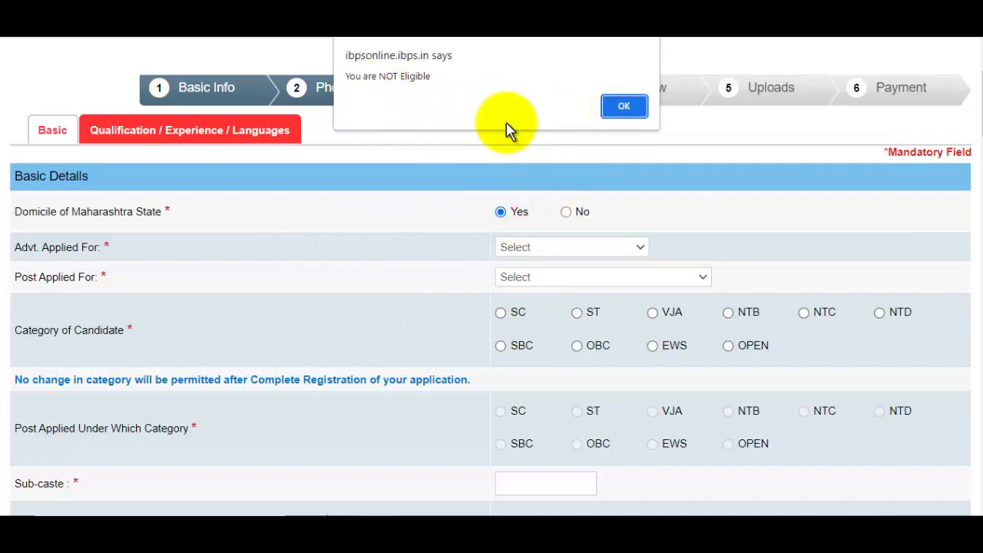
left_click(625, 108)
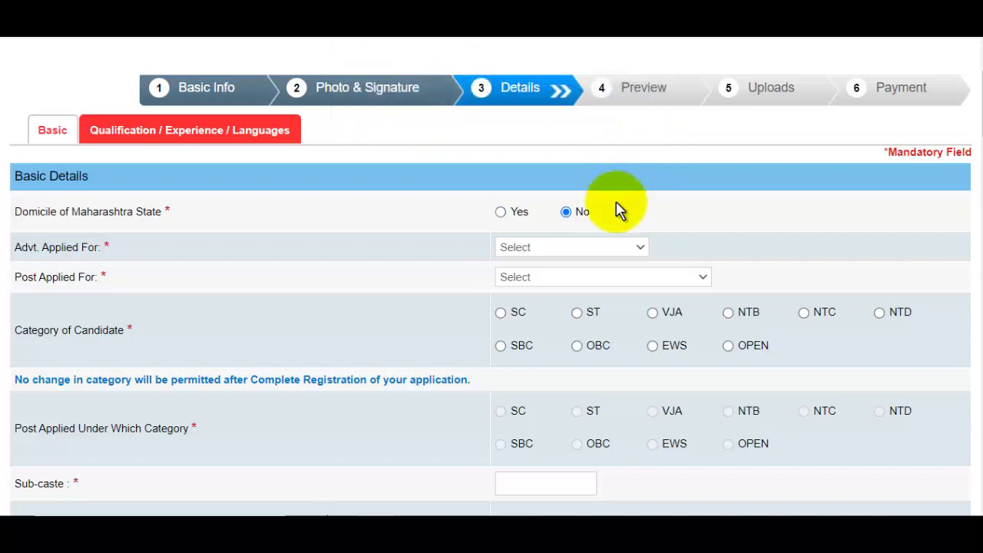
left_click(501, 215)
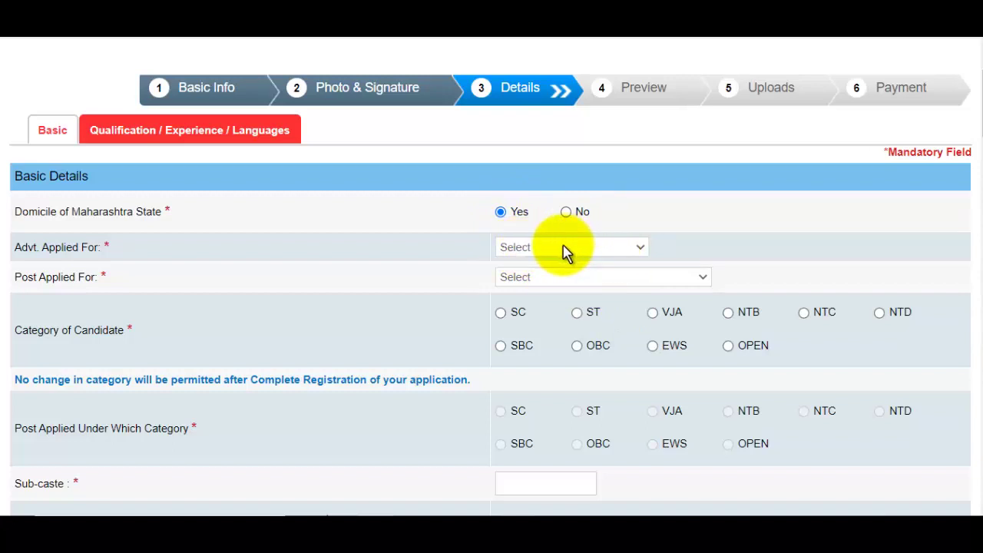
Select Advertisement No. 04/2022 as the advertisement applied for and check it against the career_1651599858.pdf notice
left_click(570, 248)
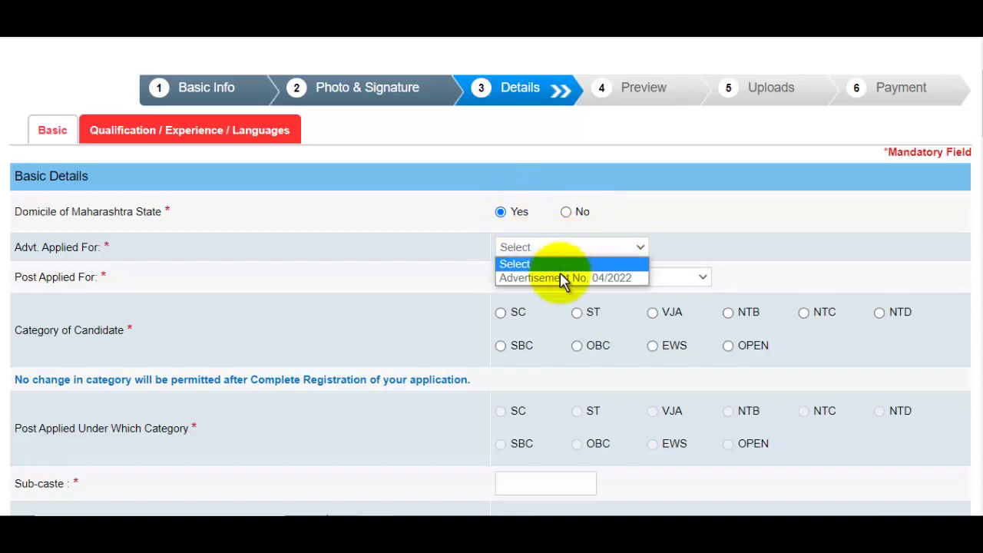
left_click(565, 279)
left_click(559, 279)
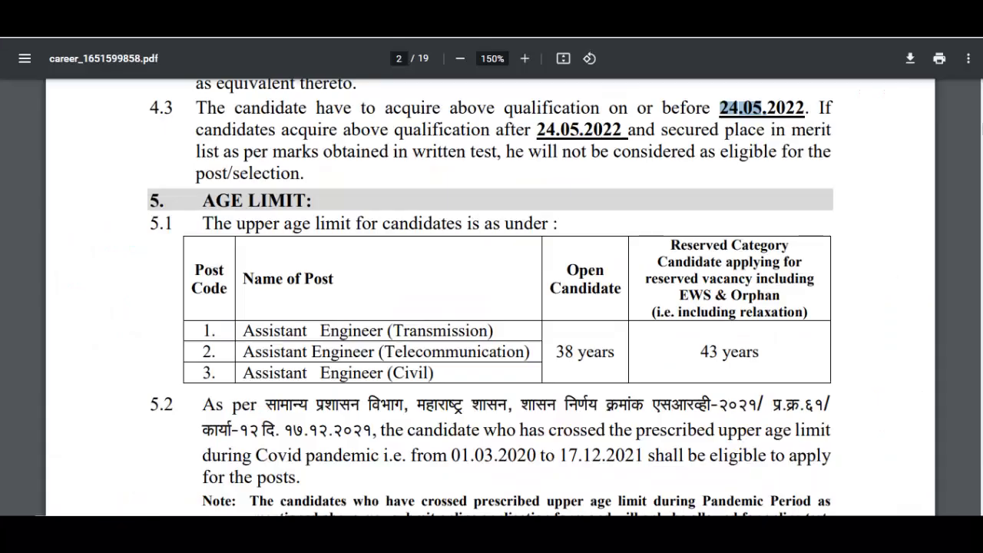
scroll(364, 336, "up", 20)
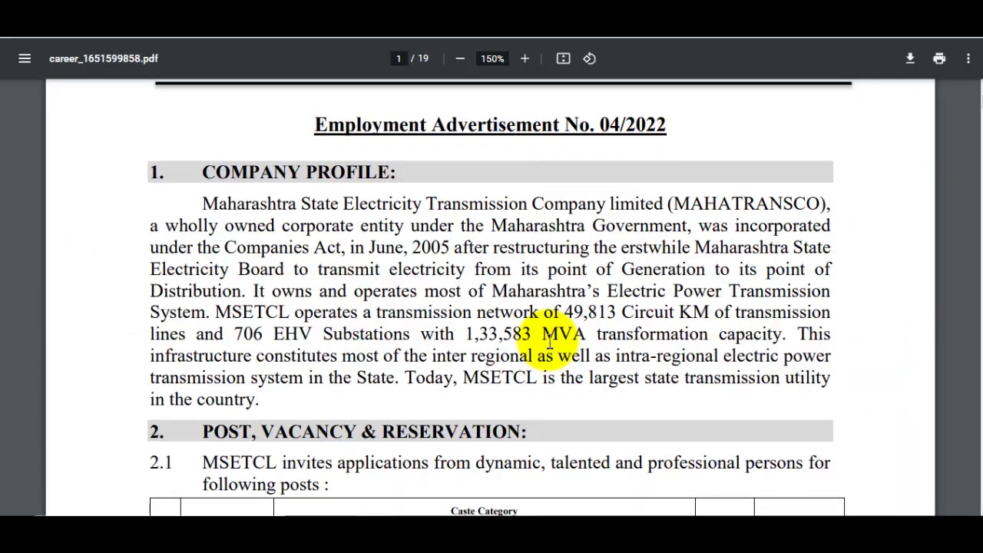
scroll(549, 347, "down", 5)
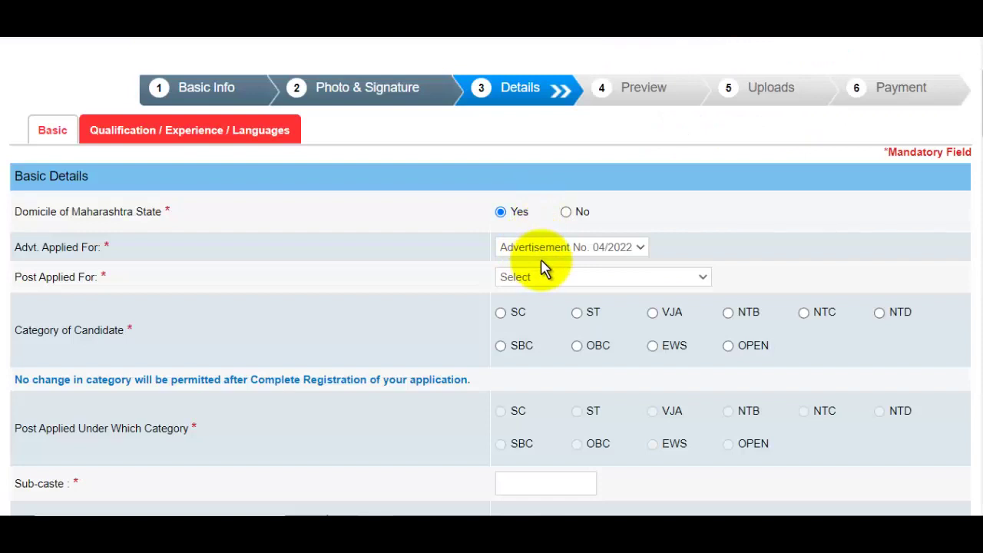
Select Assistant Engineer (Transmission) as the post, with ST as both the candidate's category and the category applied under
left_click(543, 277)
left_click(538, 307)
scroll(539, 313, "down", 3)
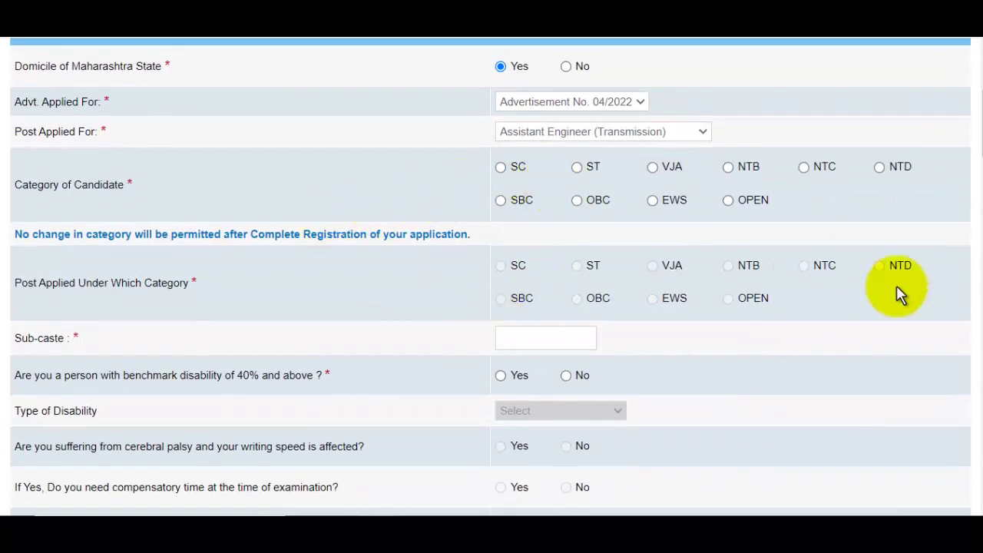
left_click(577, 167)
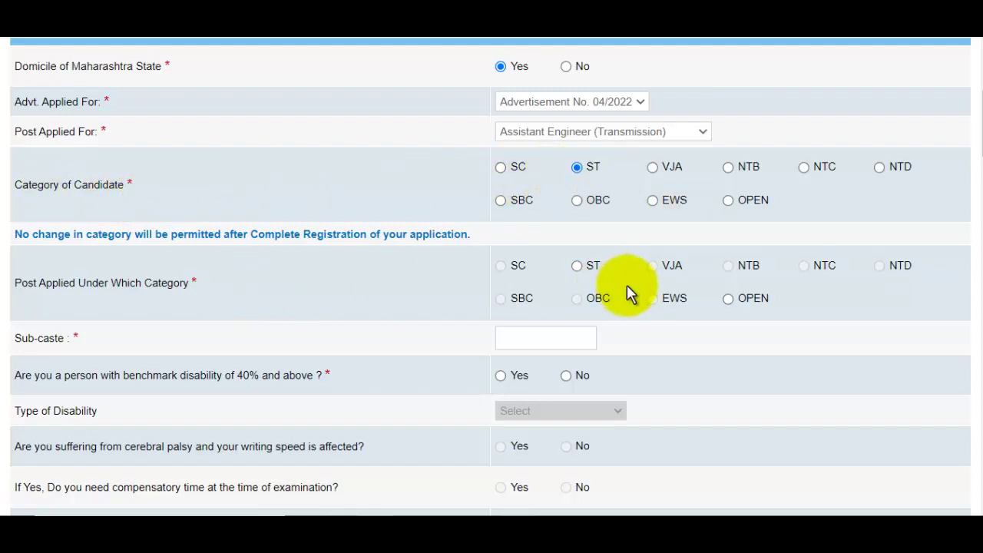
left_click(577, 267)
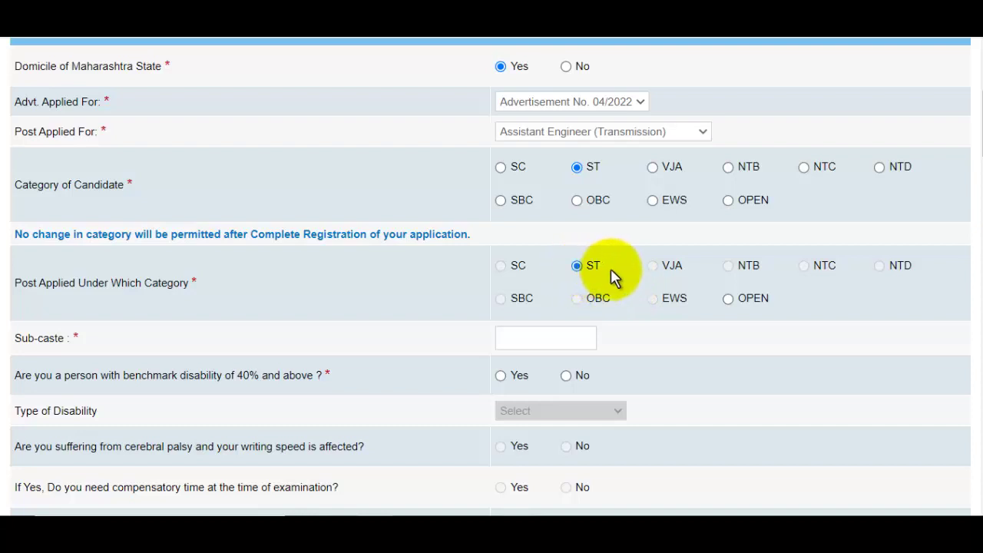
Enter Malik as the sub-caste and answer No to having a benchmark disability of 40% and above
scroll(537, 253, "down", 3)
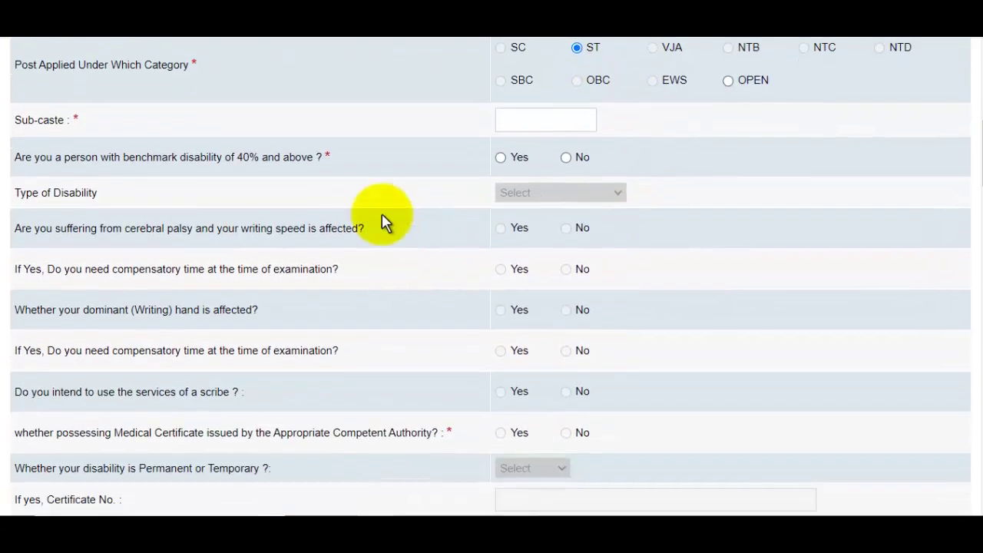
left_click(539, 123)
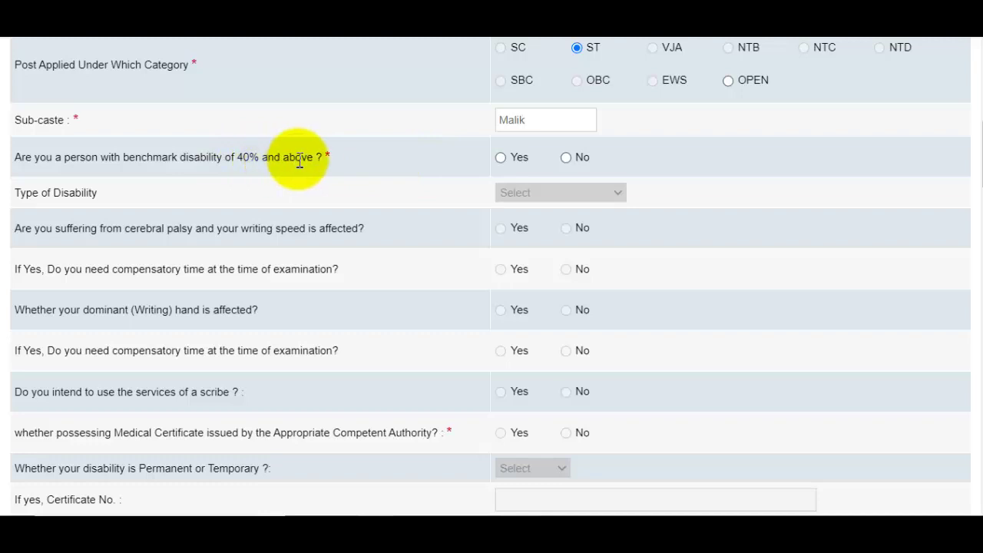
left_click(567, 158)
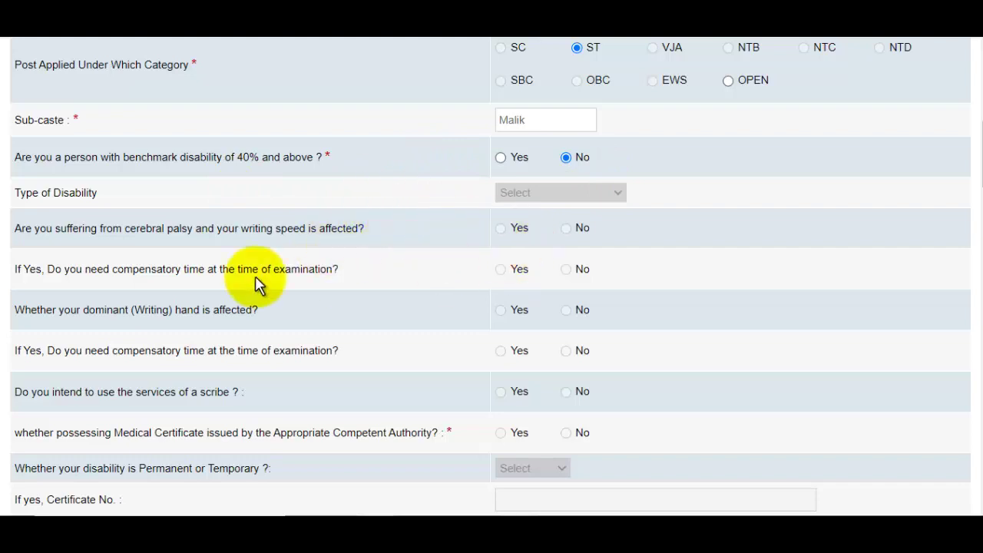
Answer Yes for the caste and caste validity certificates, and enter the caste certificate number with the date 12 January 2022
scroll(285, 261, "down", 2)
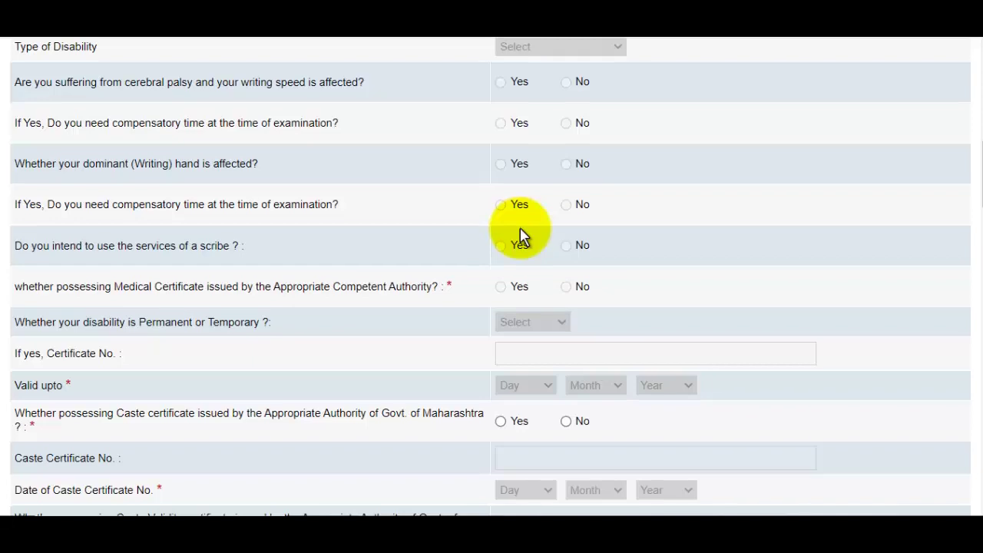
scroll(511, 219, "down", 1)
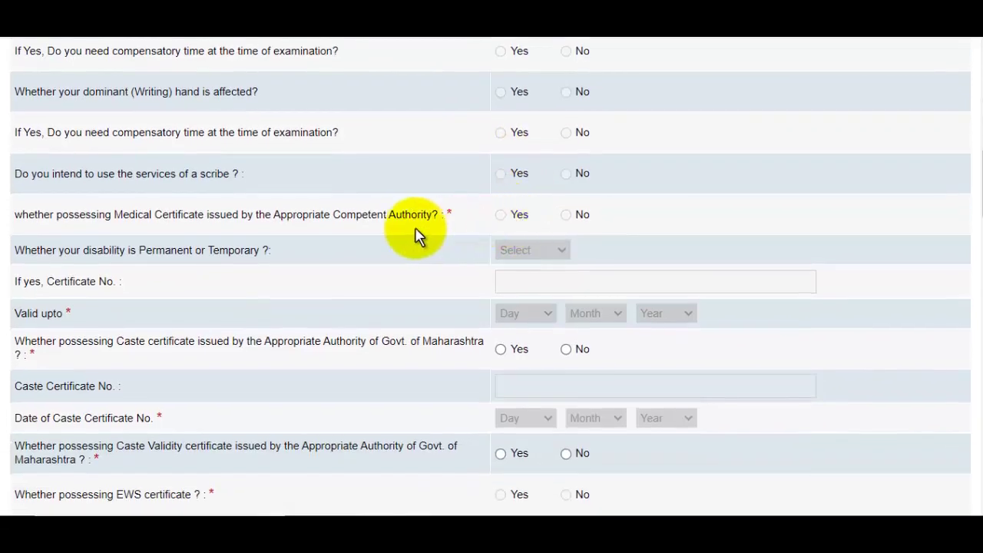
scroll(408, 239, "down", 2)
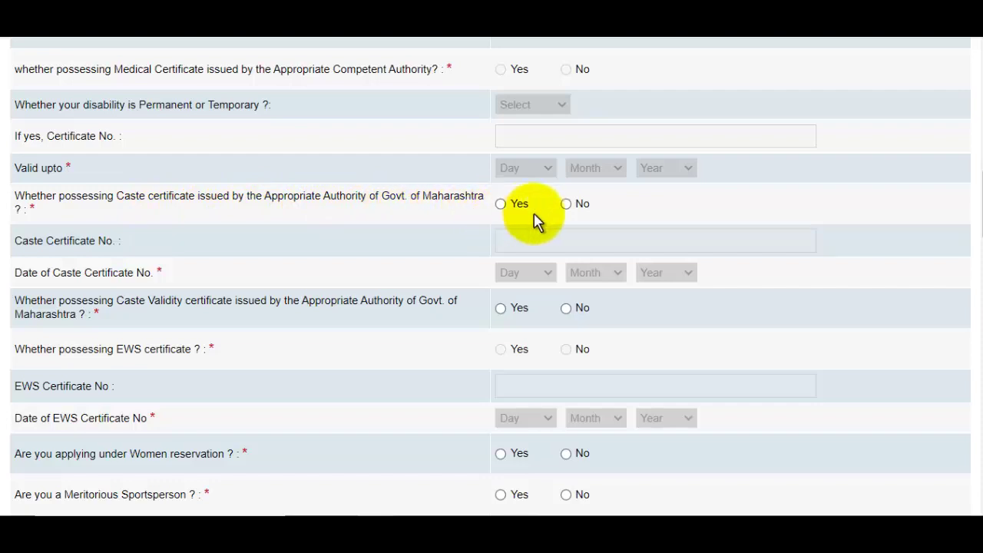
left_click(513, 212)
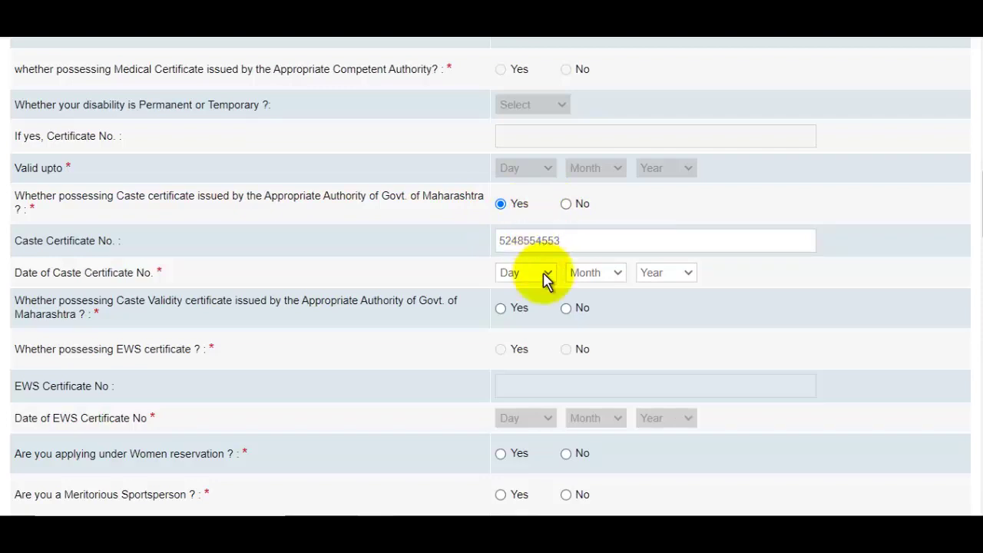
left_click(544, 278)
left_click(509, 158)
left_click(603, 278)
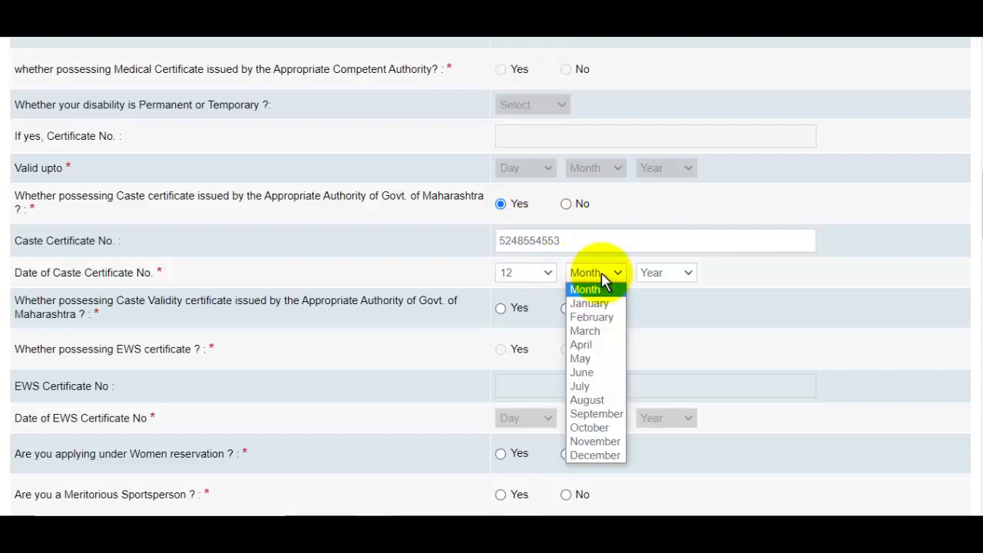
left_click(596, 303)
left_click(664, 274)
scroll(680, 241, "down", 13)
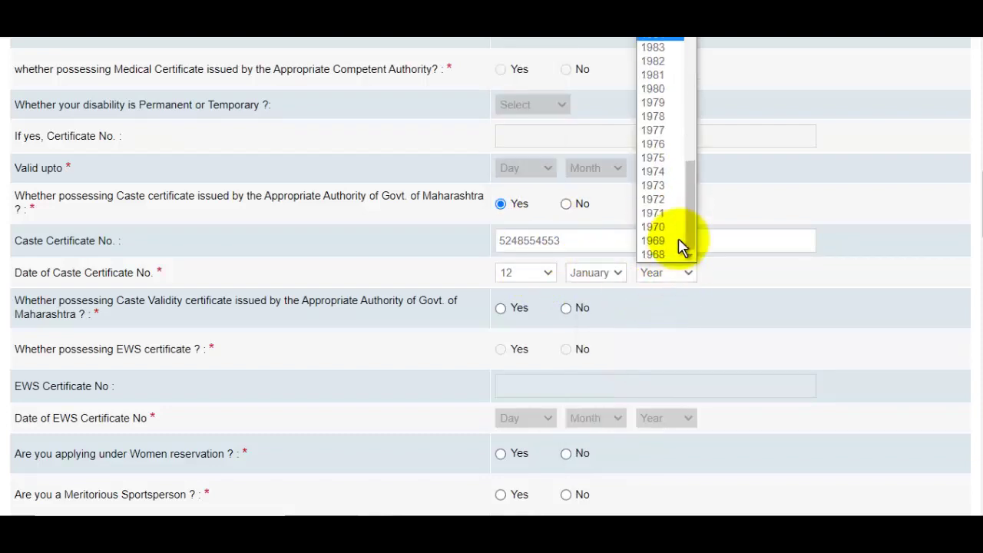
scroll(680, 244, "up", 13)
left_click(658, 40)
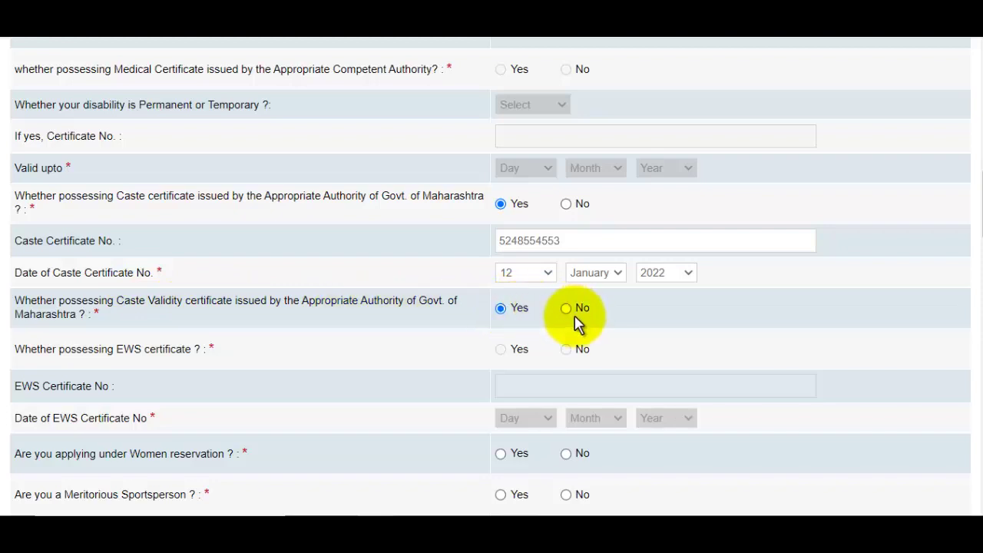
Answer No to applying under Women reservation and No to being a Meritorious Sportsperson
scroll(565, 319, "down", 1)
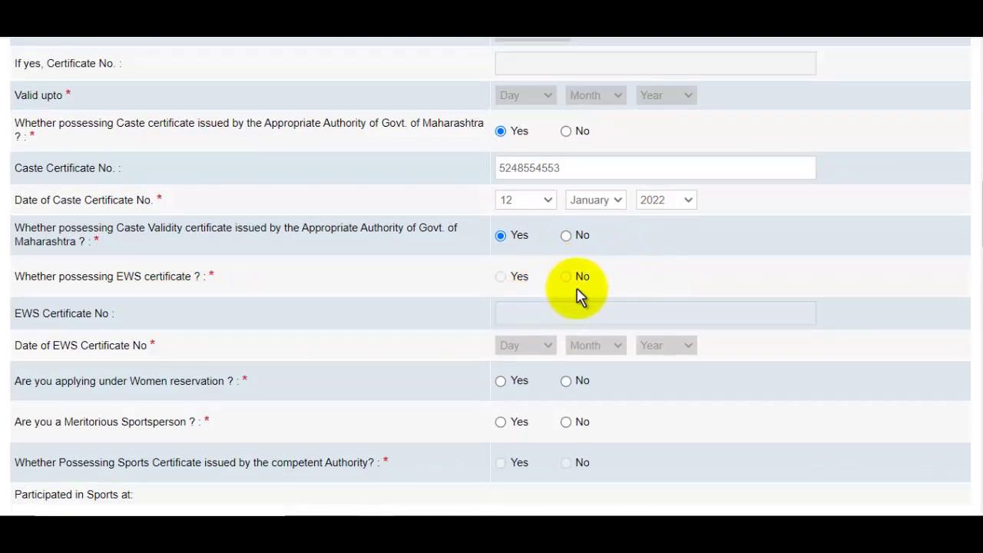
scroll(583, 295, "down", 1)
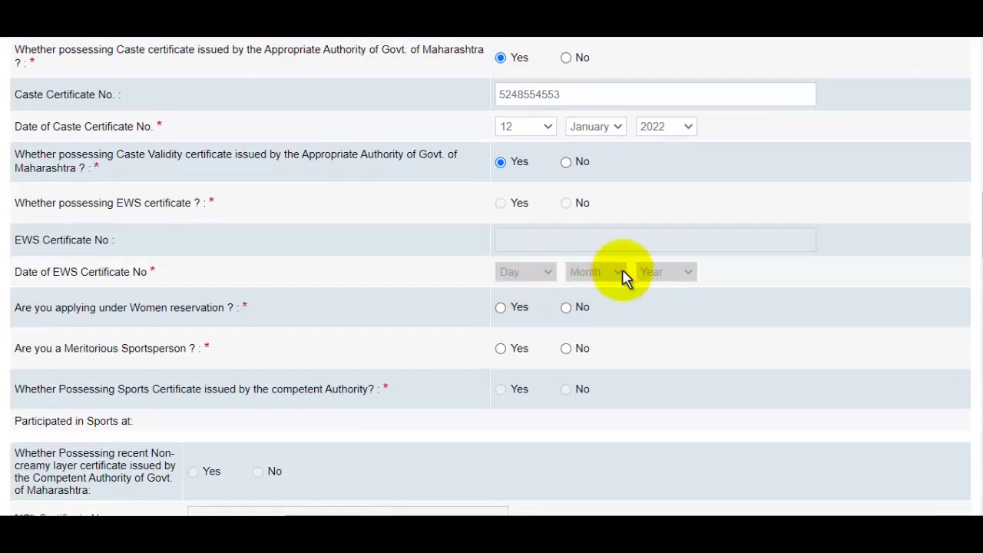
scroll(607, 283, "down", 1)
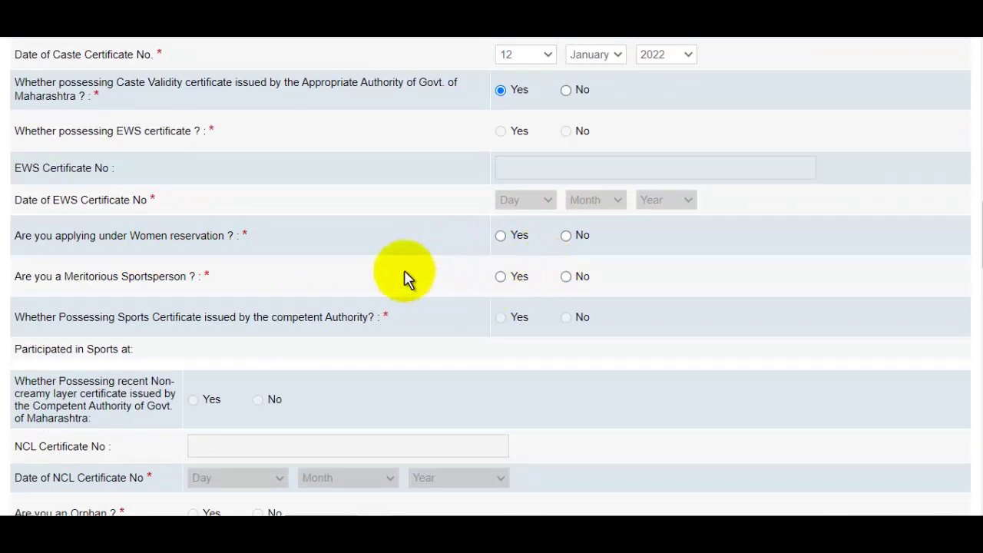
left_click(568, 240)
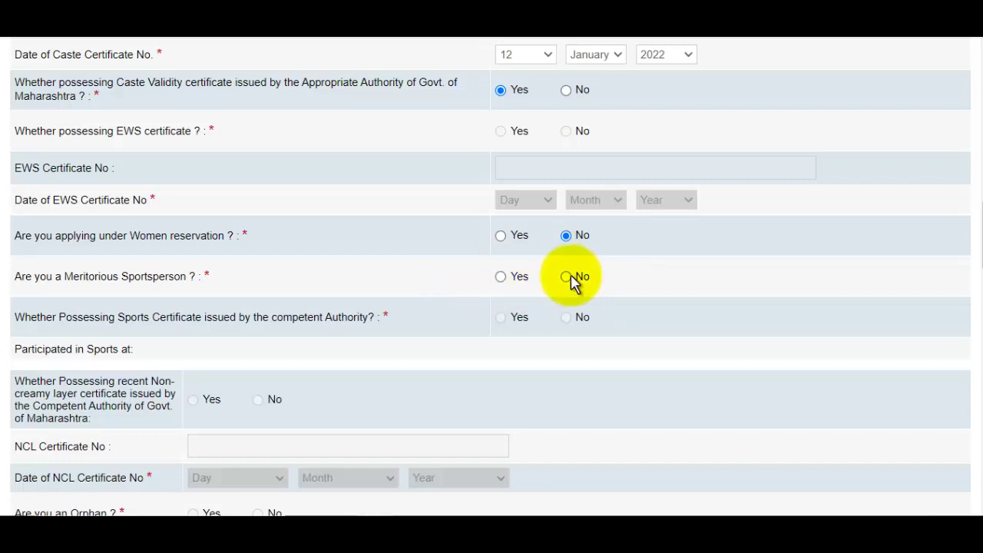
scroll(572, 281, "down", 2)
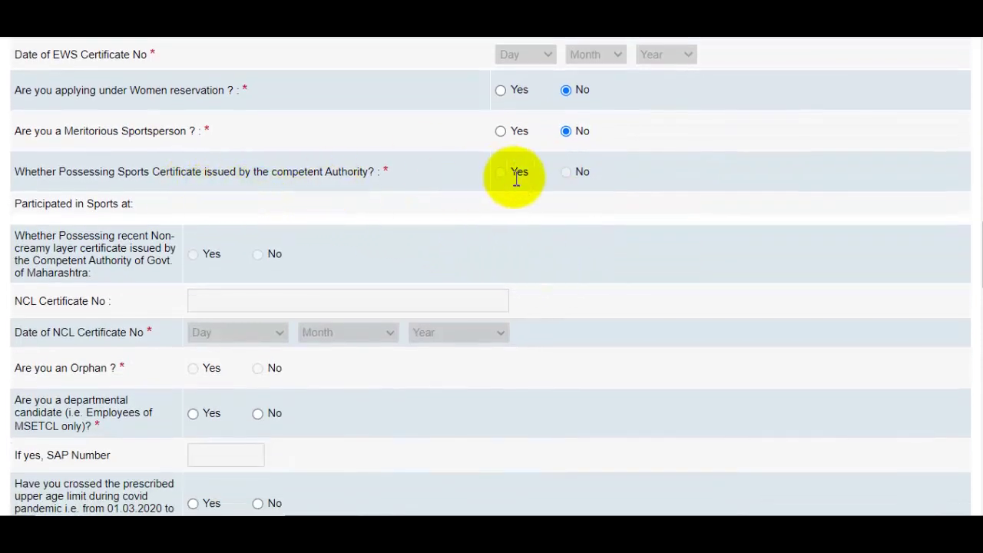
Answer No to being a departmental candidate and No to having crossed the upper age limit during the covid pandemic
scroll(536, 186, "down", 2)
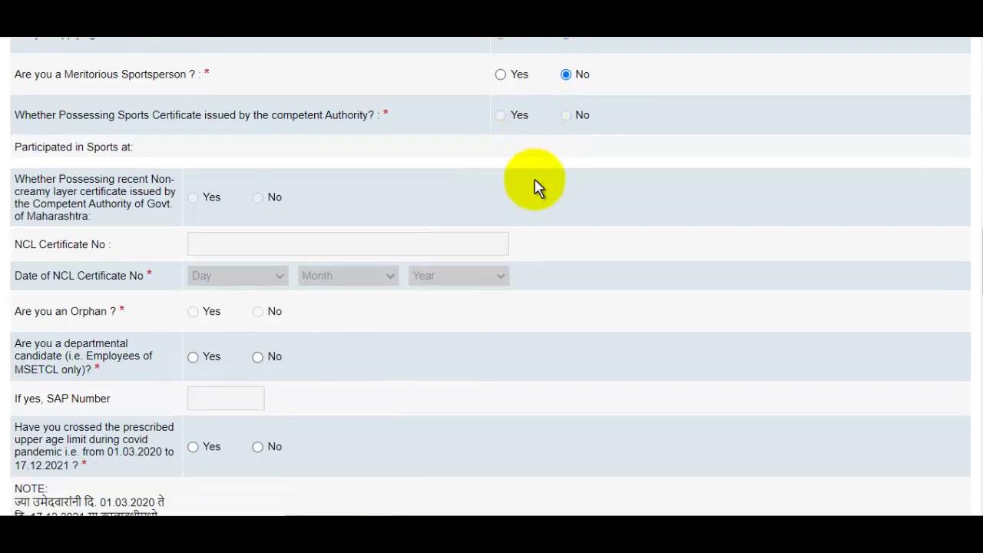
scroll(307, 208, "down", 1)
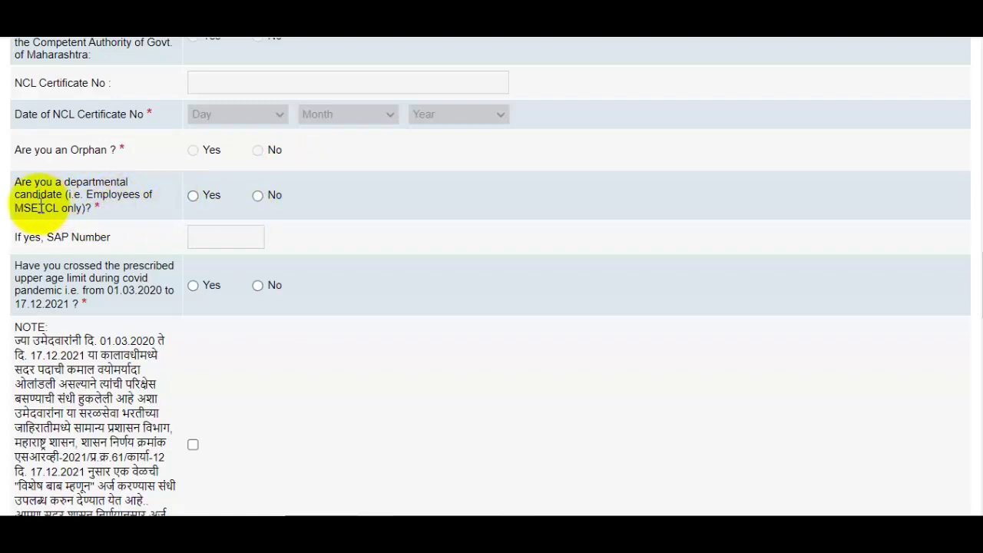
left_click(261, 195)
scroll(310, 206, "down", 1)
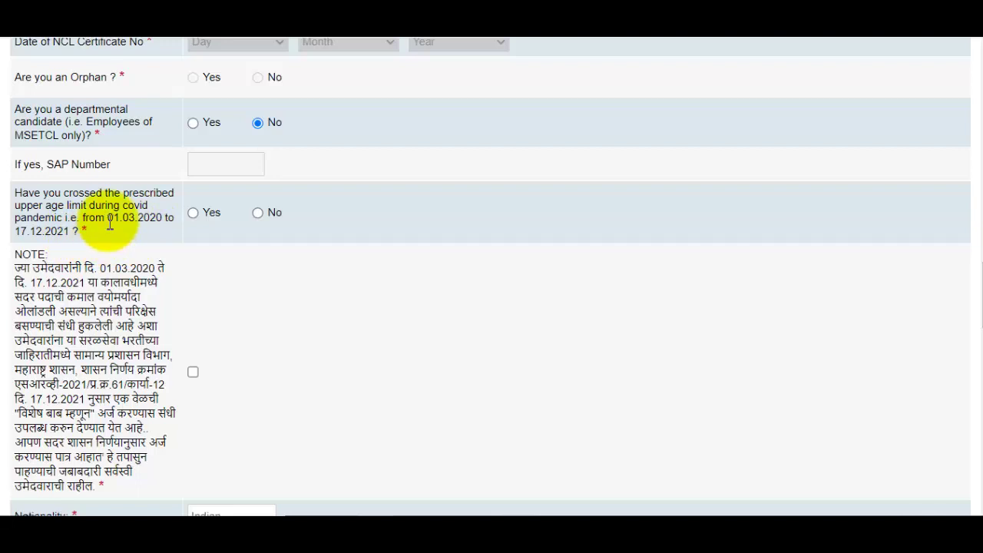
left_click(258, 213)
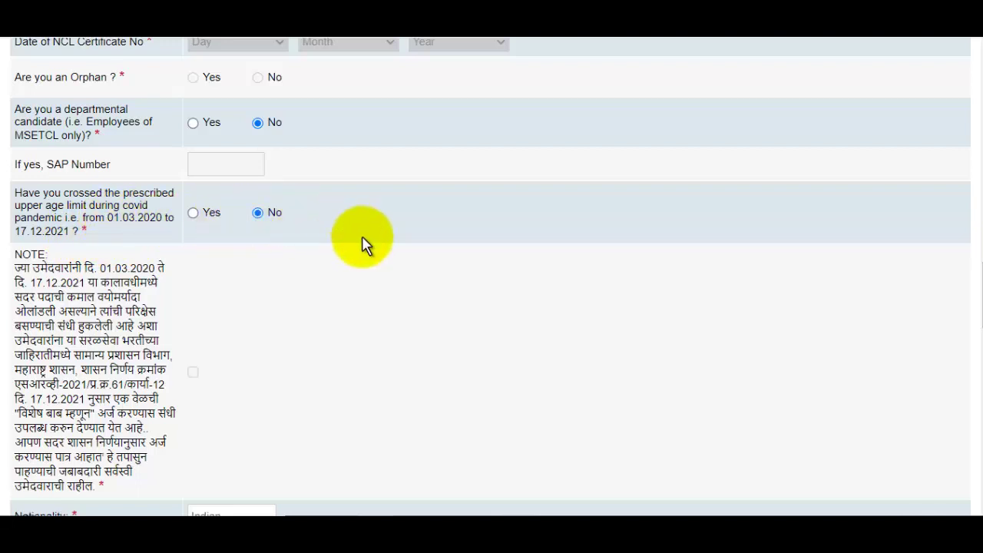
Choose Dhule, Nasik and Mumbai/ Navi Mumbai / Thane/ Greater Mumbai as the first, second and third examination centre preferences
scroll(273, 245, "down", 4)
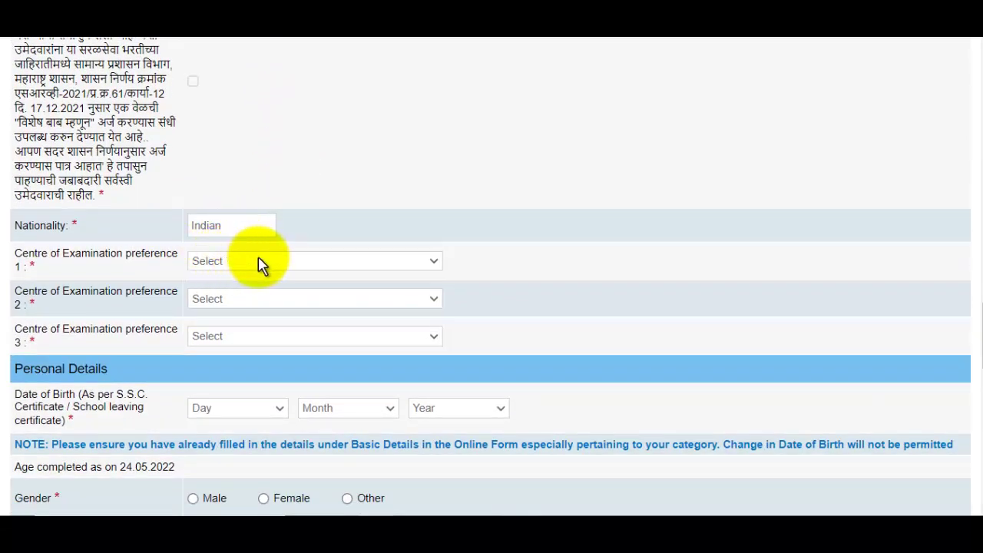
left_click(255, 262)
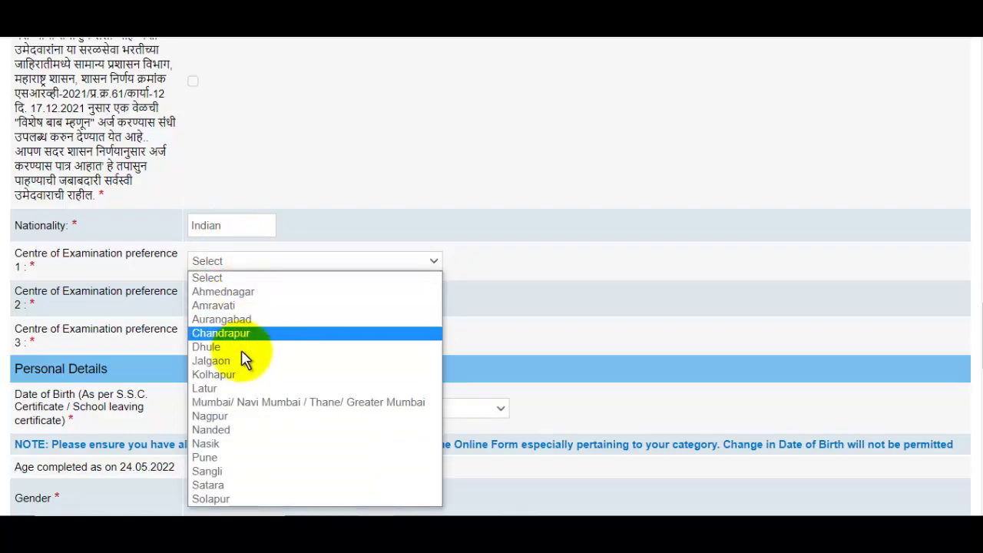
left_click(269, 346)
left_click(230, 301)
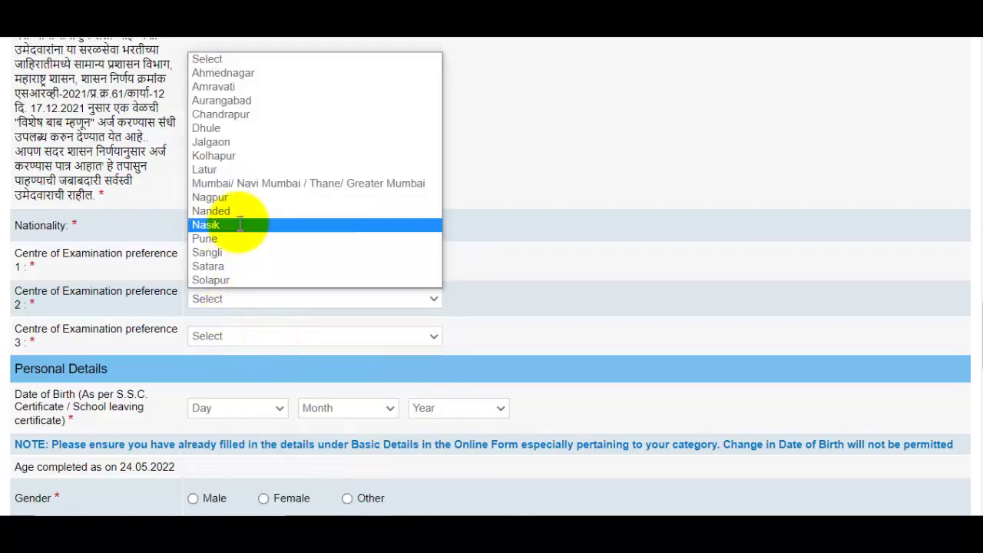
left_click(234, 223)
left_click(246, 338)
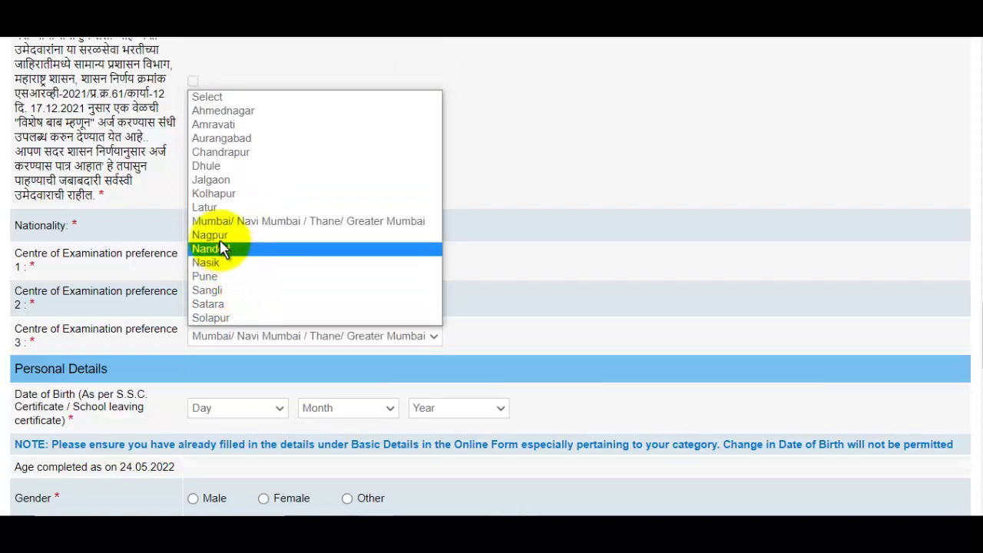
left_click(246, 221)
Select the day, month and year of the candidate's date of birth in the personal details
scroll(284, 269, "down", 2)
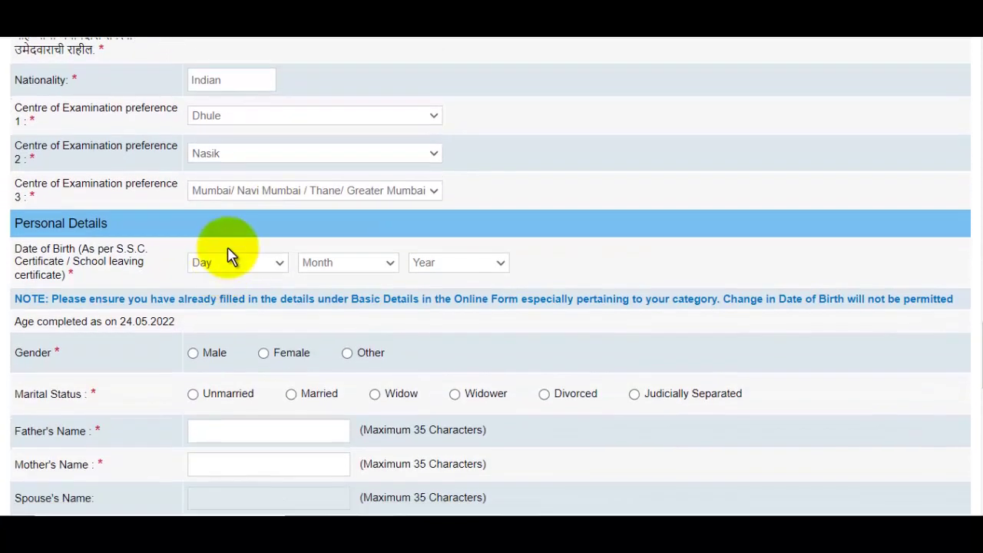
left_click(231, 269)
left_click(230, 161)
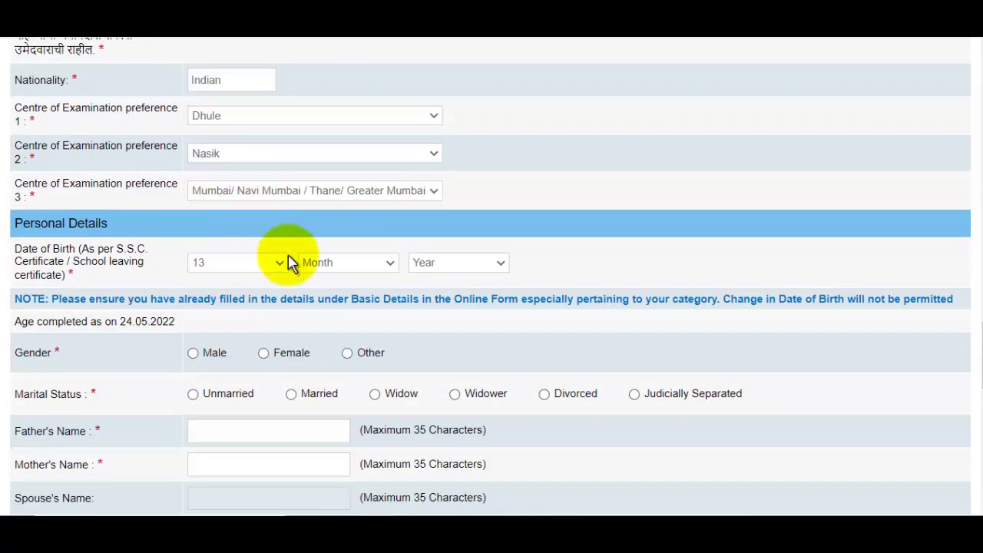
left_click(235, 269)
left_click(223, 9)
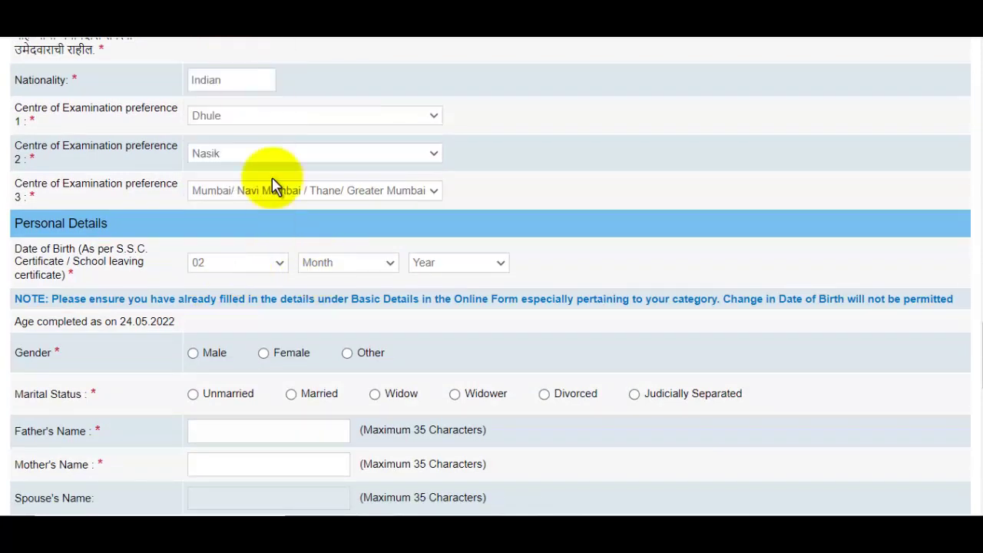
left_click(340, 265)
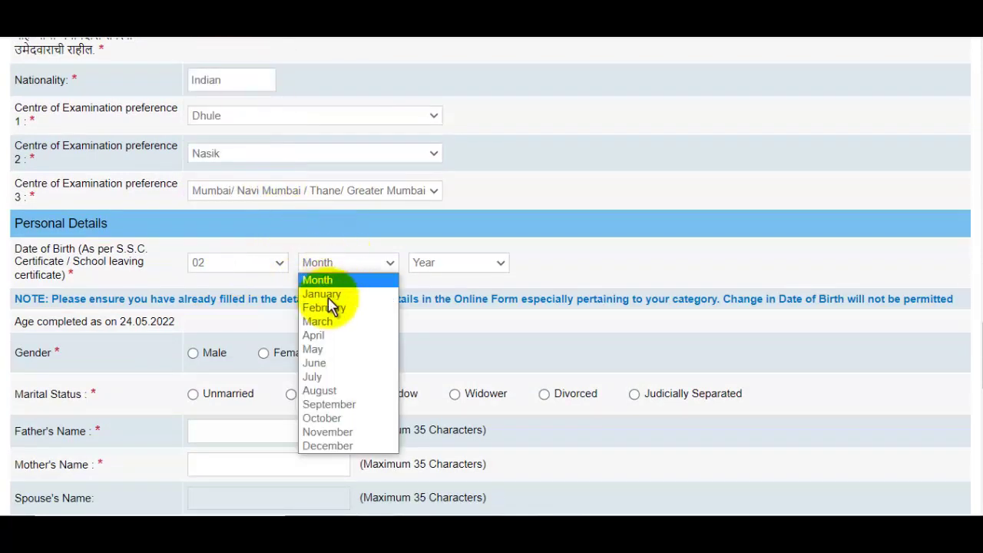
left_click(323, 347)
left_click(422, 268)
scroll(449, 191, "down", 3)
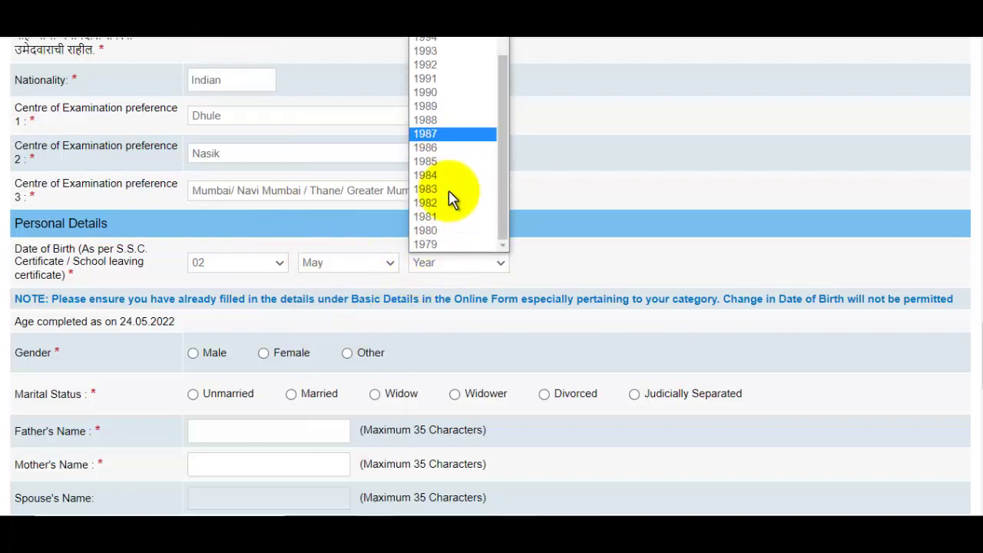
scroll(450, 186, "up", 3)
left_click(427, 77)
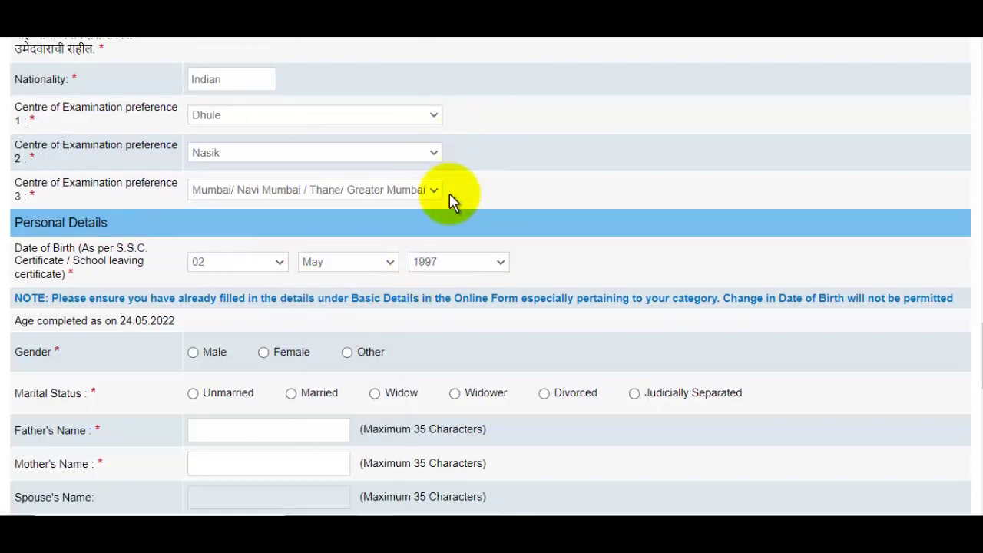
Set the candidate's gender to Male and the marital status to Unmarried
scroll(192, 235, "down", 2)
left_click(194, 207)
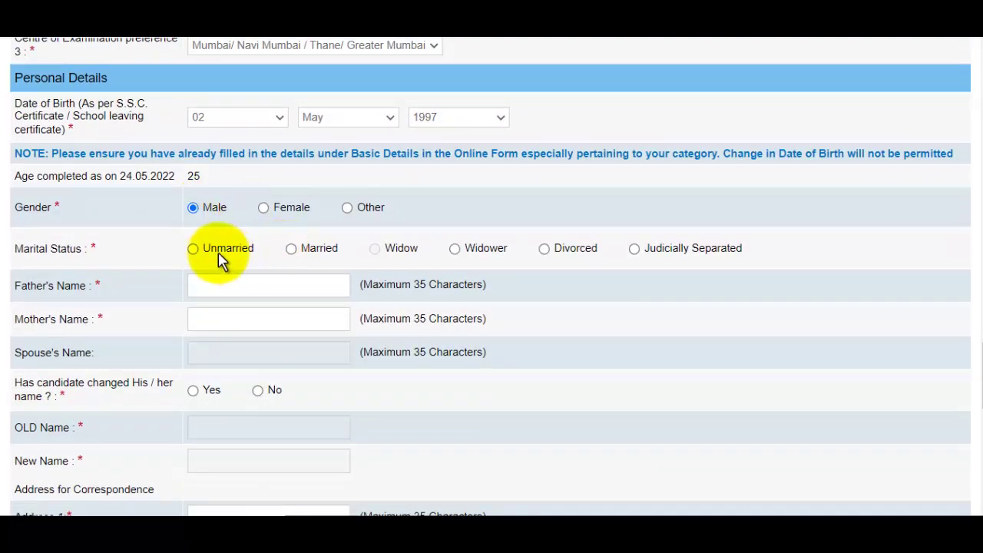
left_click(196, 250)
Answer No to whether the candidate has changed his or her name
scroll(219, 292, "down", 2)
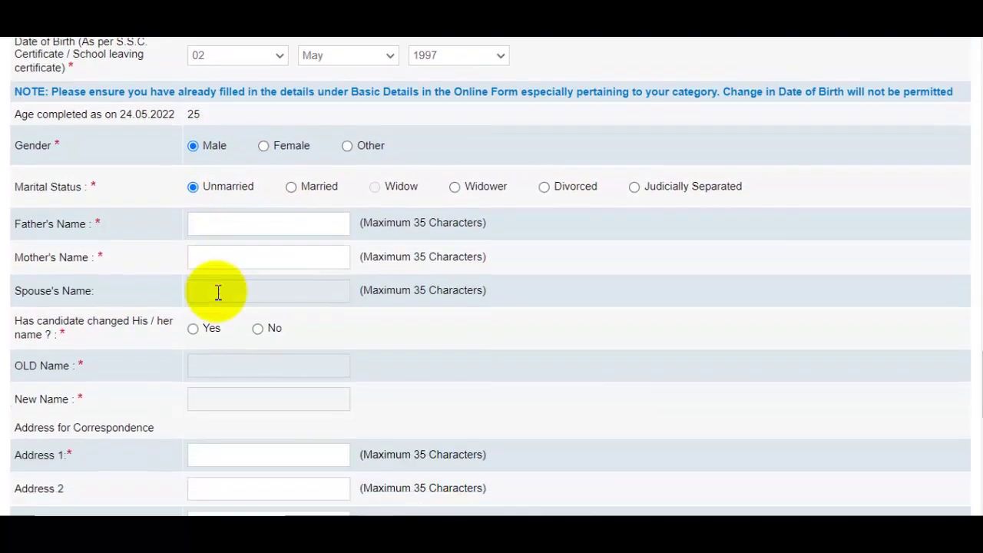
left_click(233, 183)
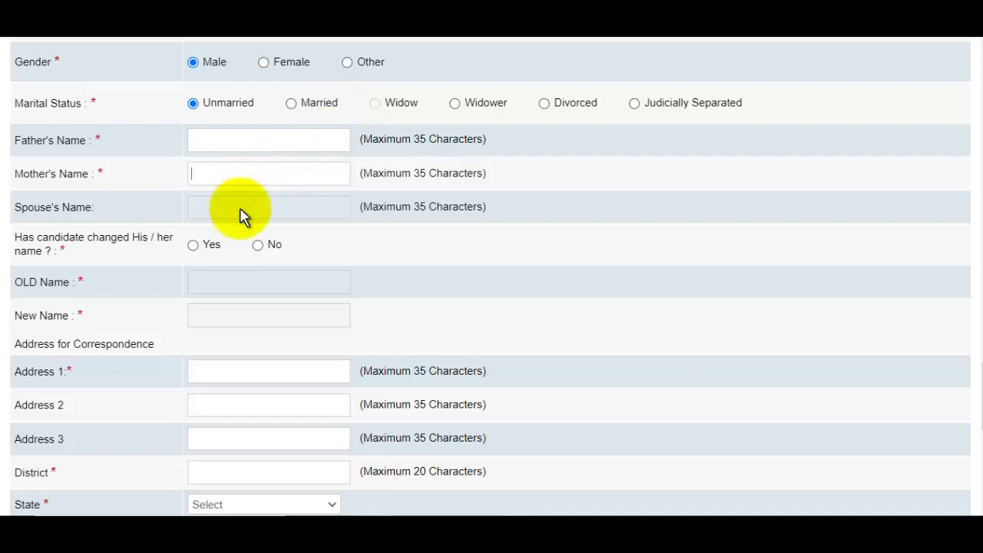
scroll(234, 217, "down", 2)
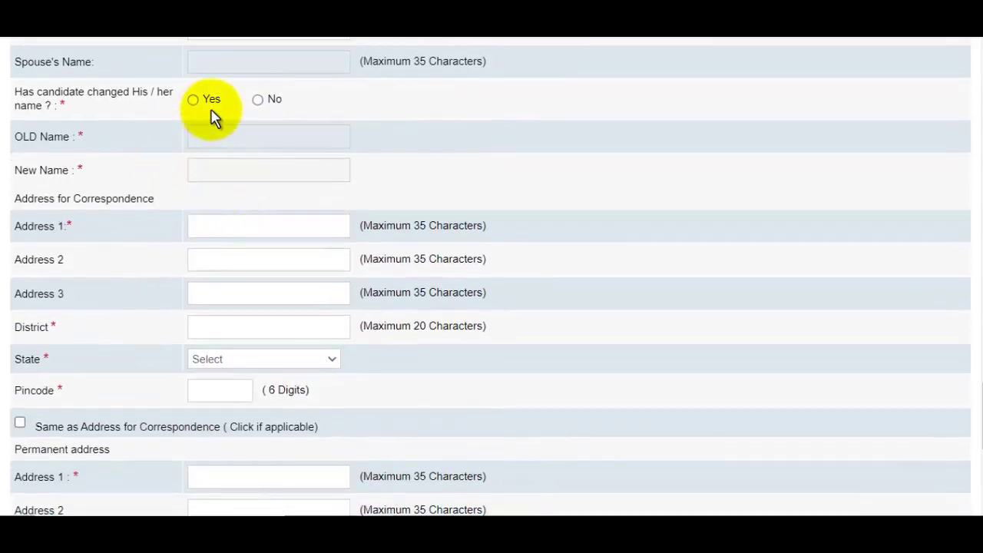
left_click(257, 101)
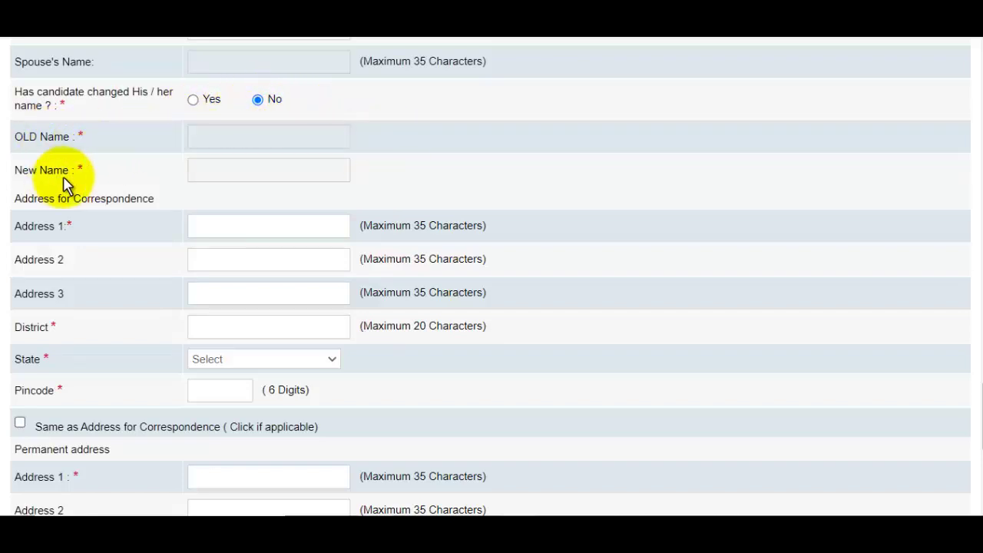
Fill in the candidate's correspondence address with the first address line, district, state and pincode
left_click(258, 229)
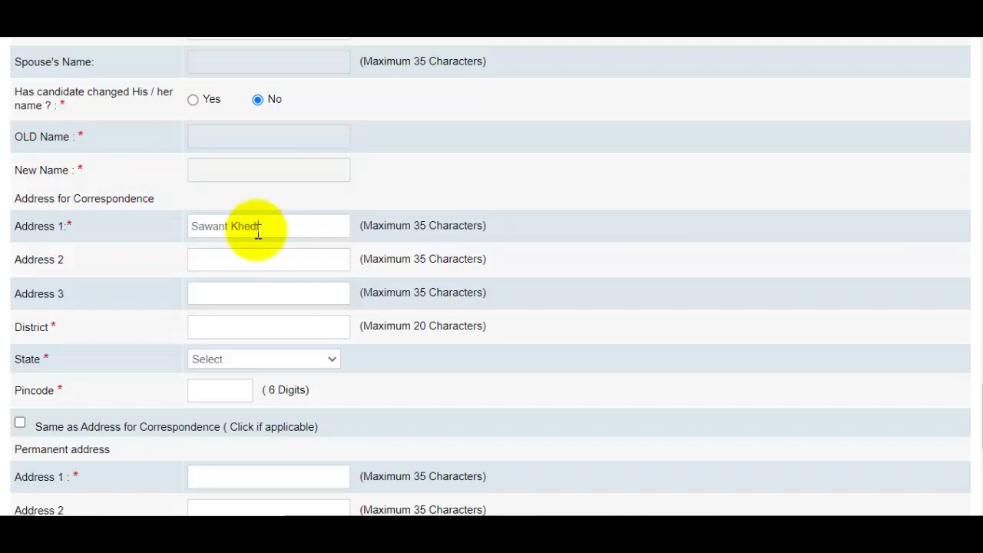
type("Sawant Khedi")
scroll(258, 248, "down", 1)
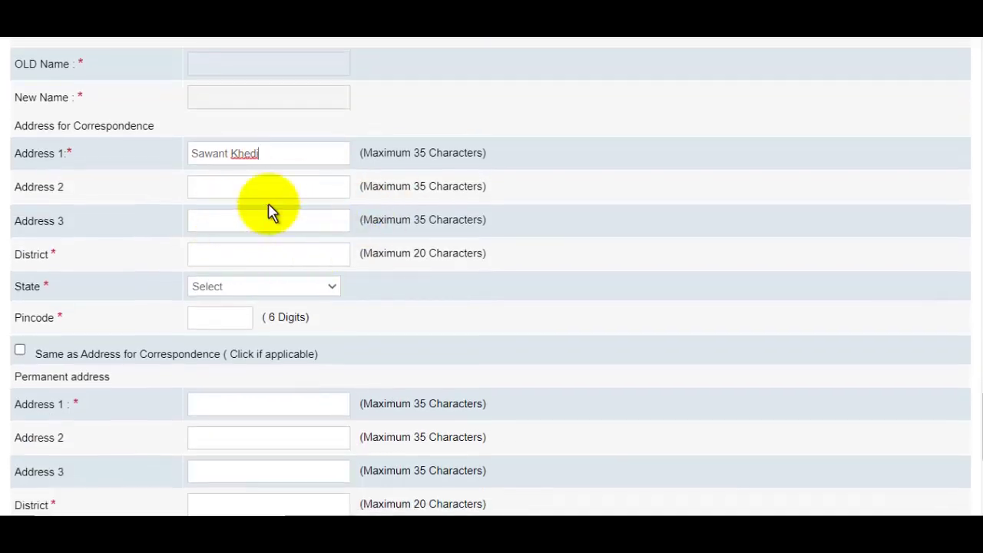
left_click(276, 257)
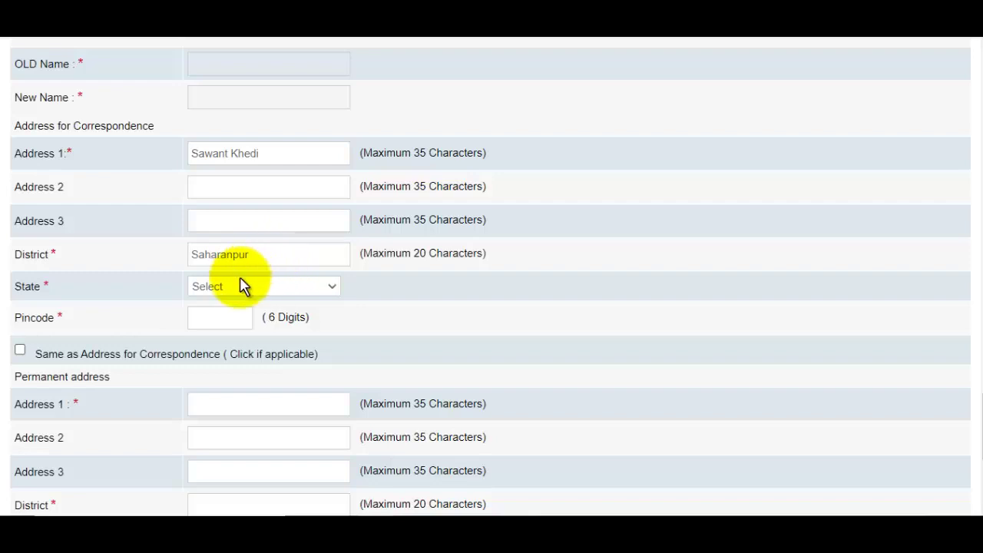
left_click(241, 285)
left_click(258, 240)
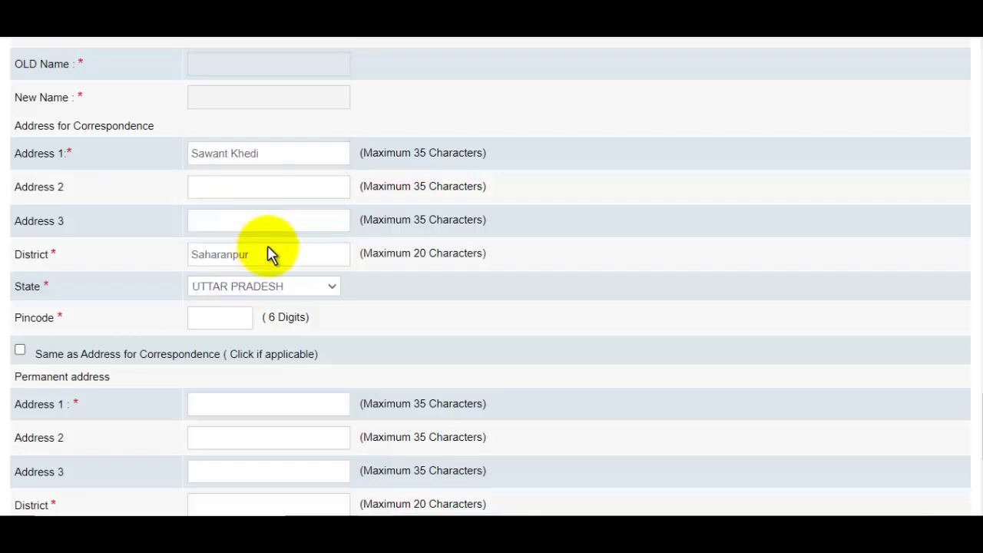
left_click(208, 318)
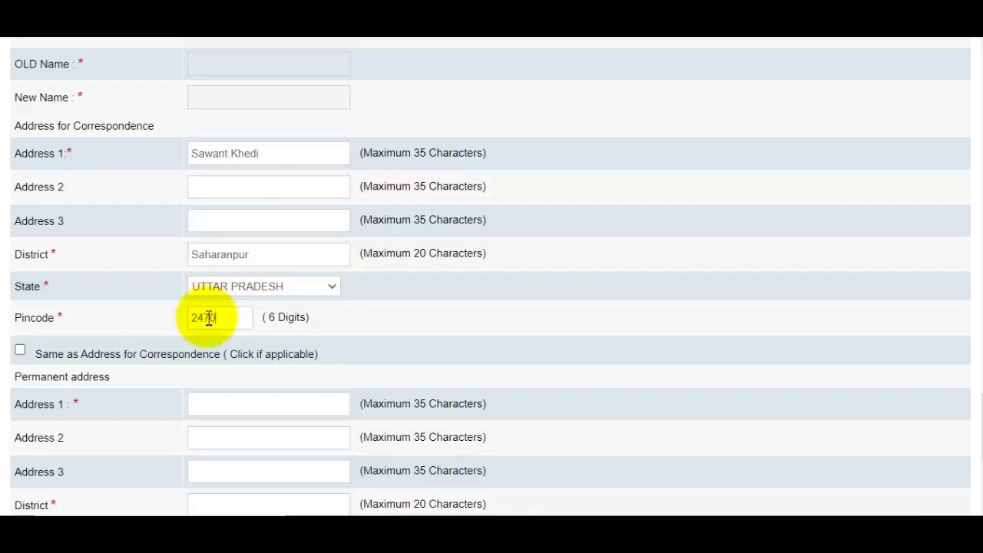
Make the permanent address the same as the correspondence address and choose Communication Address for GST invoicing
scroll(142, 268, "down", 2)
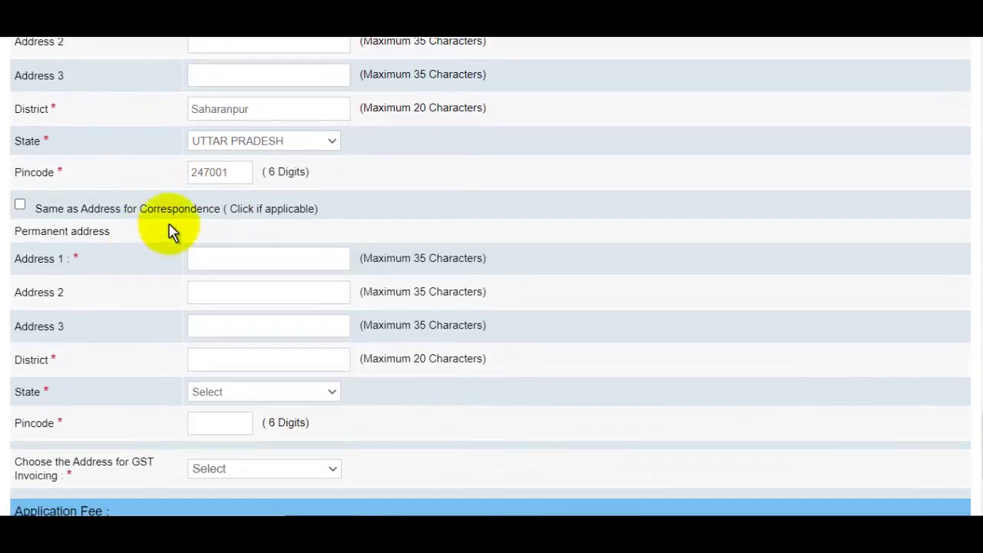
left_click(21, 204)
scroll(280, 238, "down", 2)
left_click(259, 324)
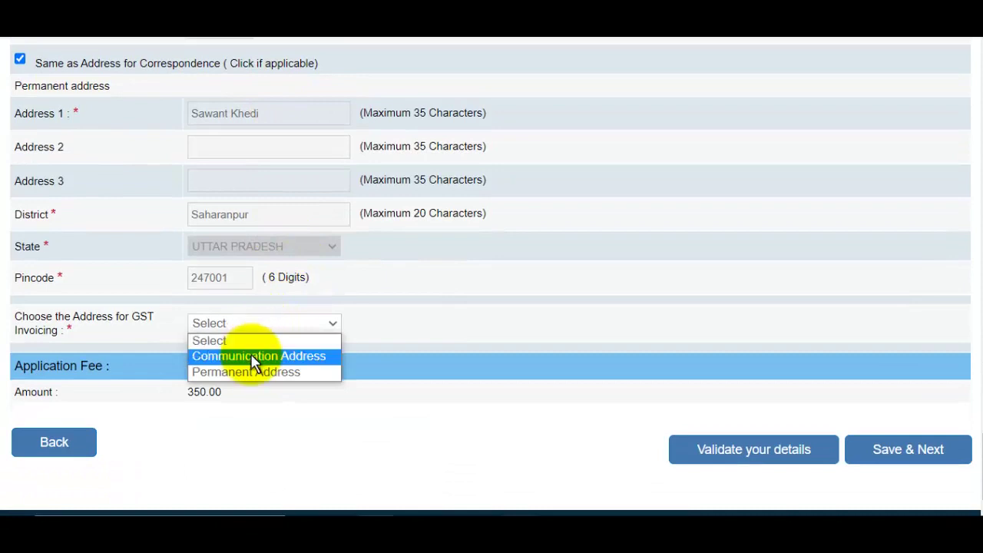
left_click(251, 356)
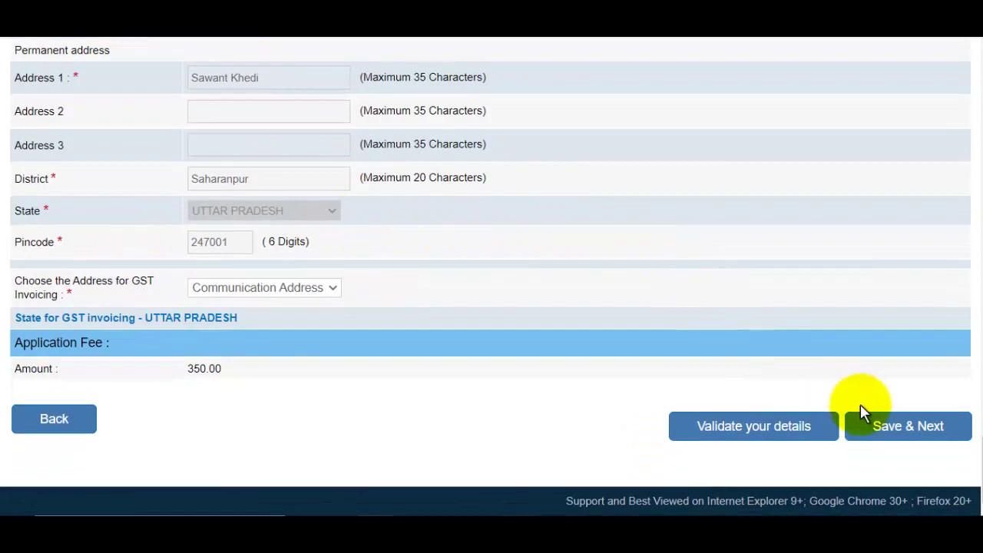
Save the basic details and continue to the Qualification / Experience / Languages section
left_click(872, 423)
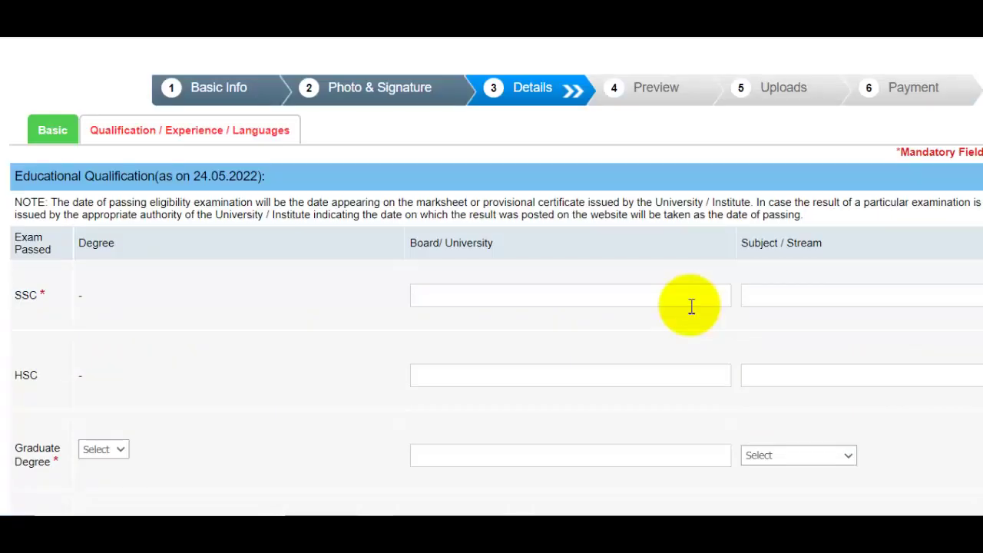
scroll(658, 281, "up", 2)
scroll(658, 281, "up", 2)
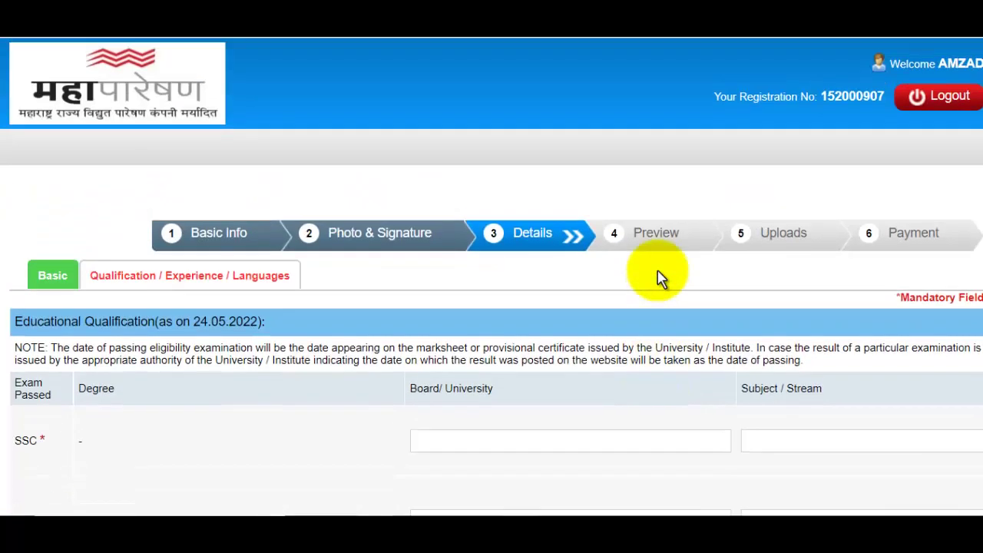
key("ctrl+minus")
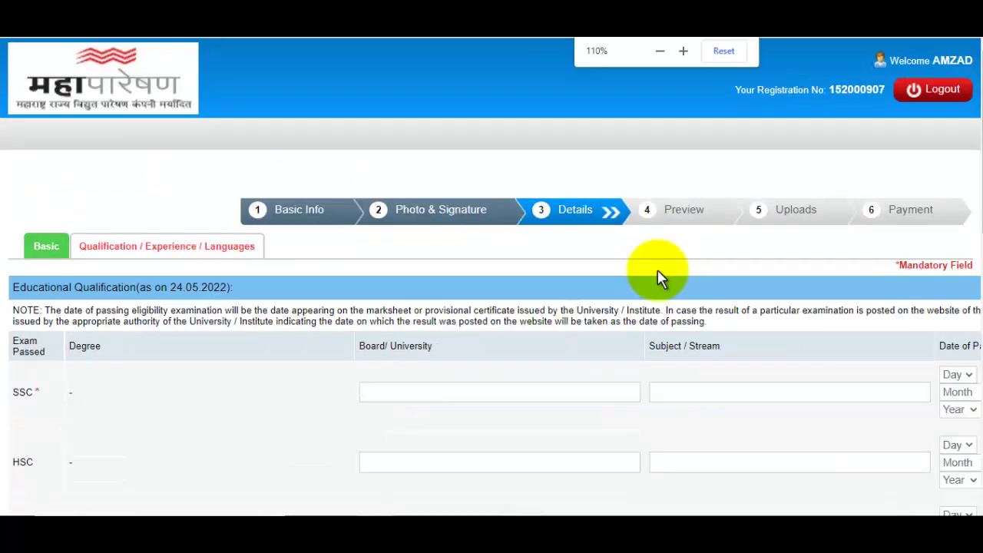
key("ctrl+plus")
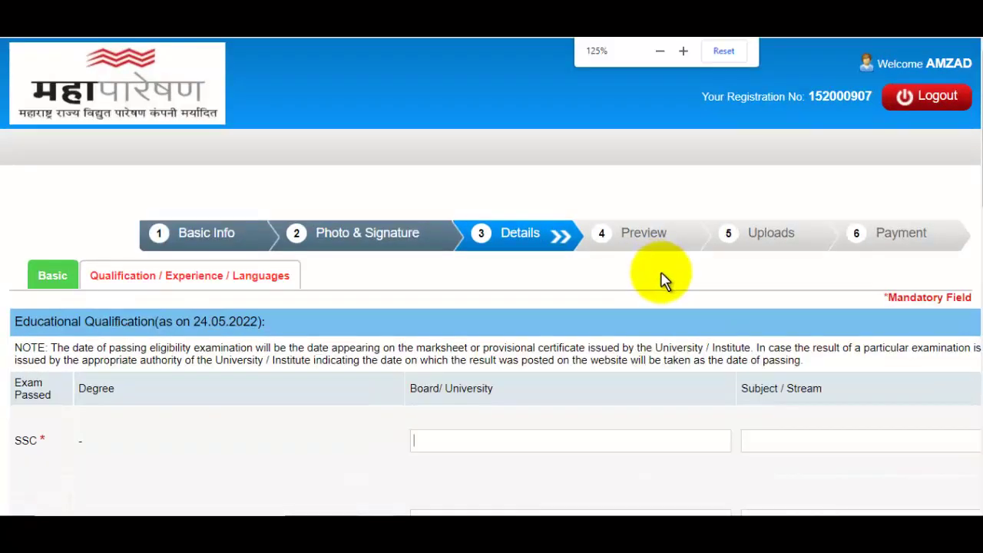
Enter UP Board as the SSC board and ALL SUBJECT as the SSC subject
scroll(334, 211, "down", 2)
left_click(494, 220)
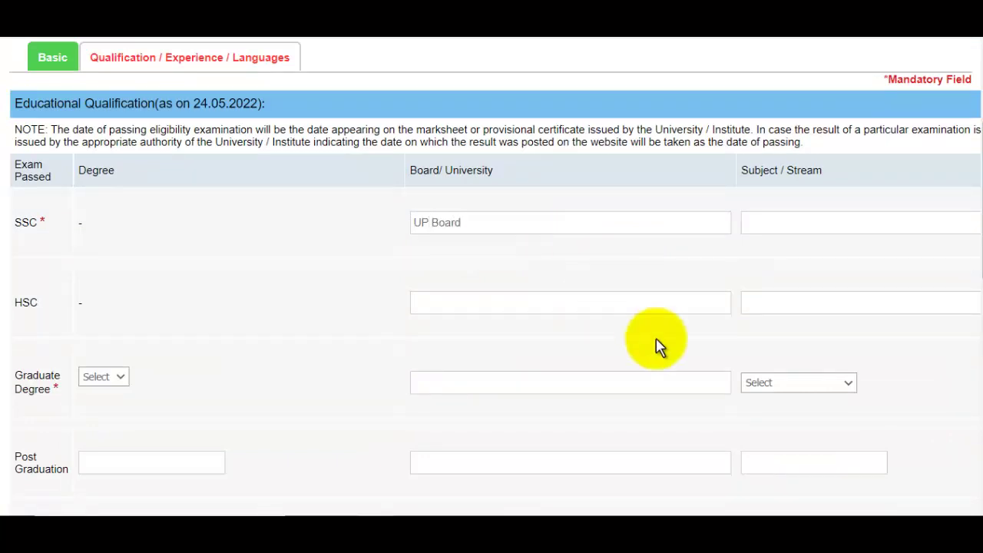
left_click(810, 222)
type("ALL SUBJECT")
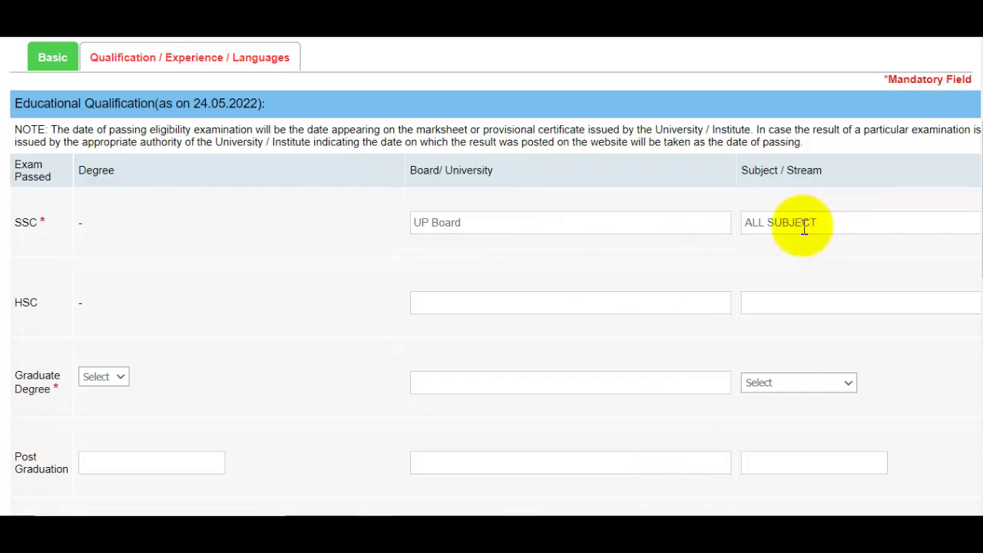
Set the SSC date of passing to 03 April 2013
key("ctrl+minus")
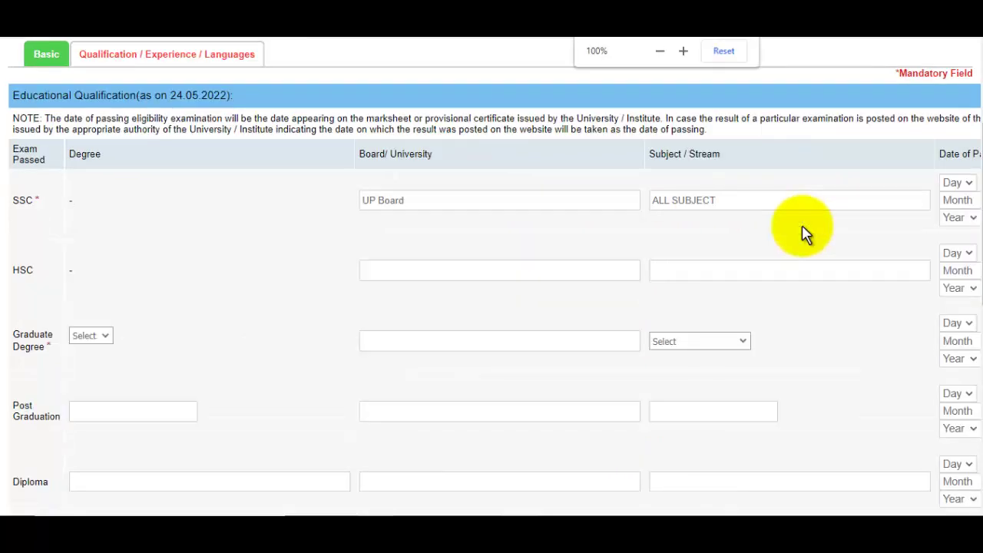
left_click(834, 177)
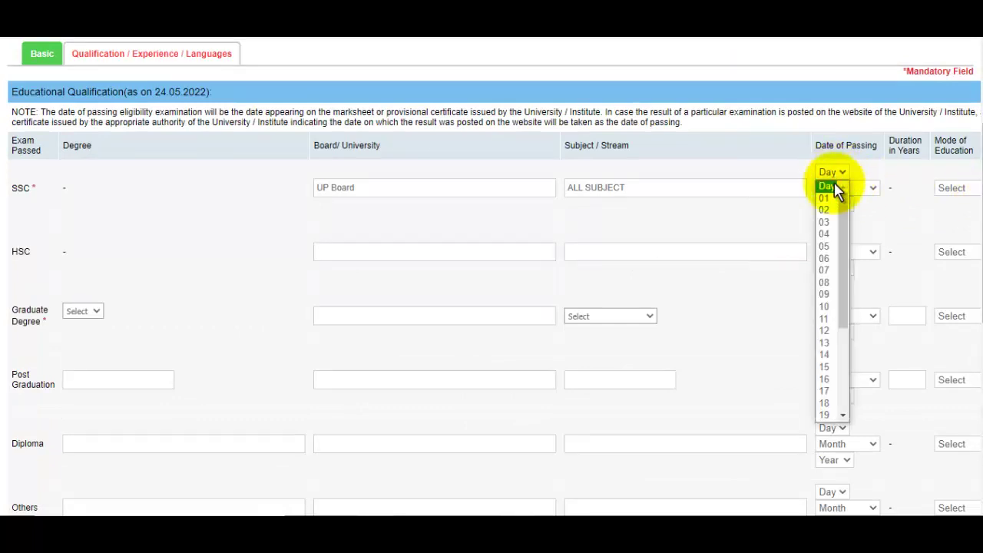
left_click(830, 222)
left_click(837, 190)
left_click(836, 249)
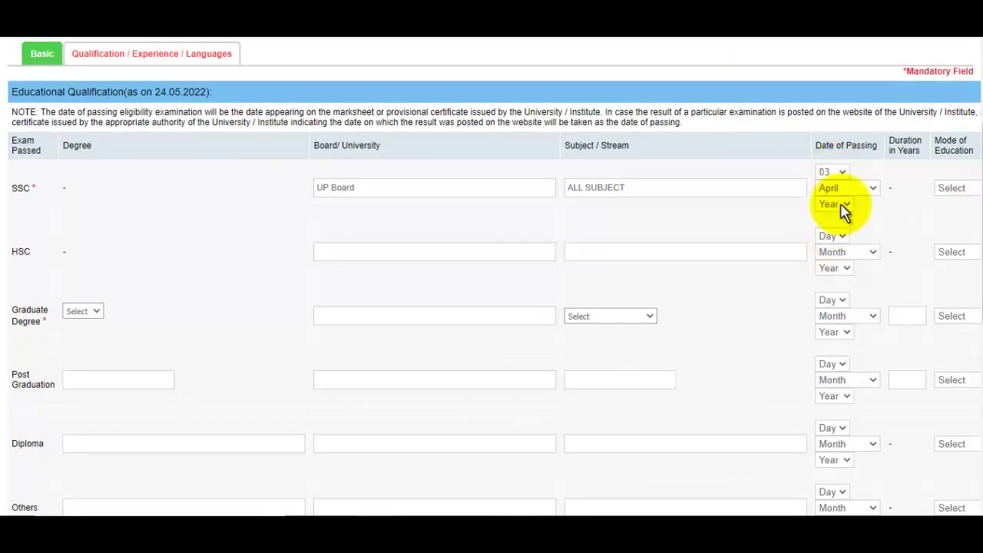
left_click(840, 204)
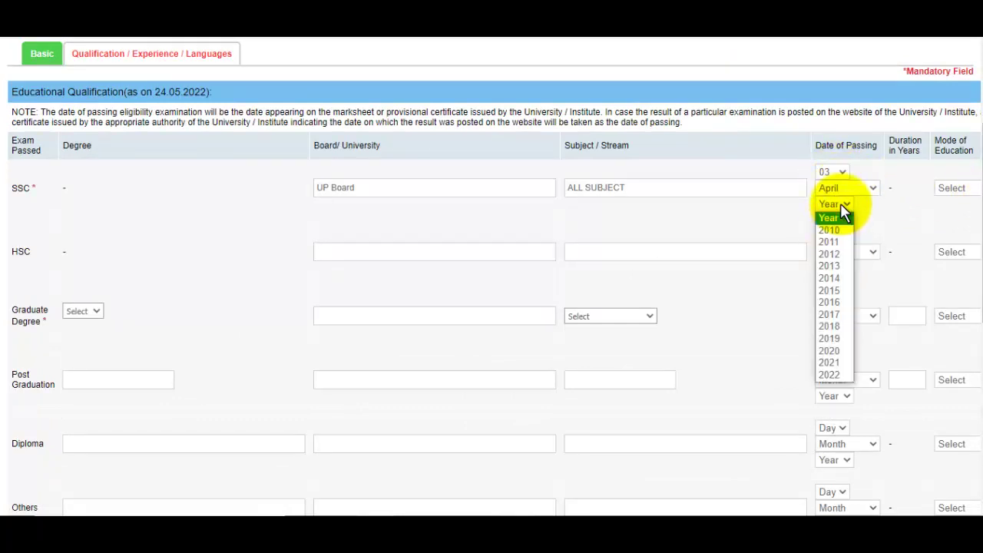
left_click(831, 265)
Set the SSC mode of education to Full Time and the SSC percentage of marks to 96
key("ctrl+minus")
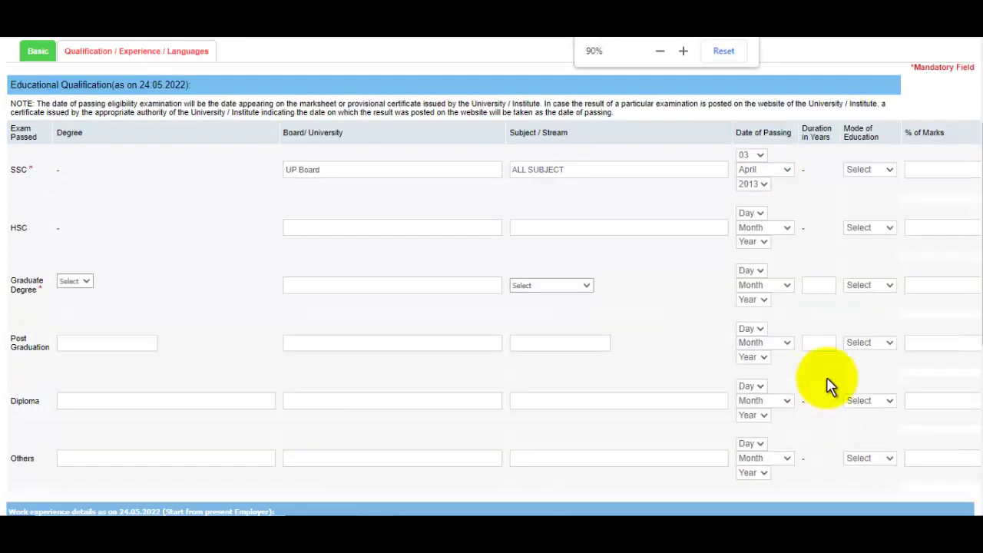
left_click(878, 173)
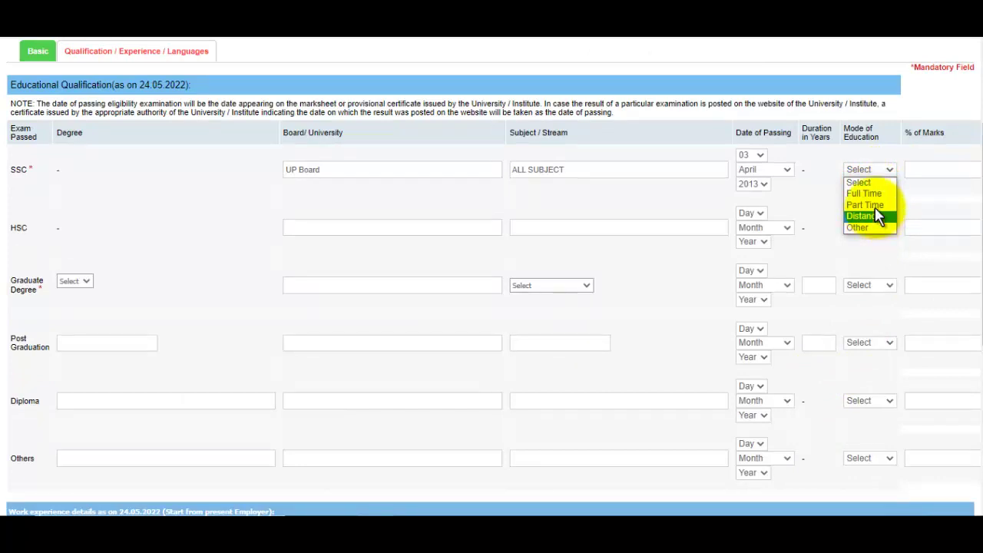
left_click(878, 194)
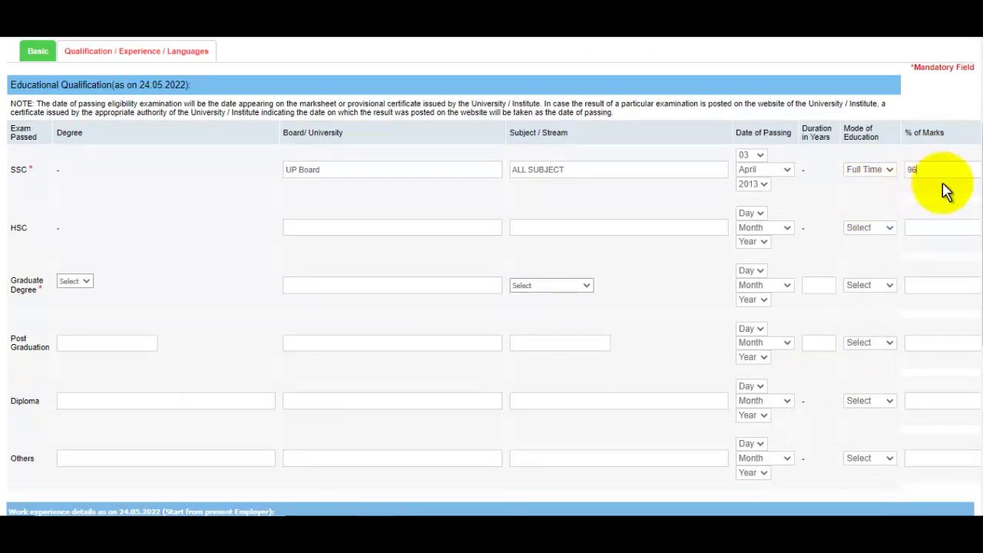
Enter UP Board as the HSC board and PCM as its subject, with 09 July 2015 as the date of passing
left_click(354, 233)
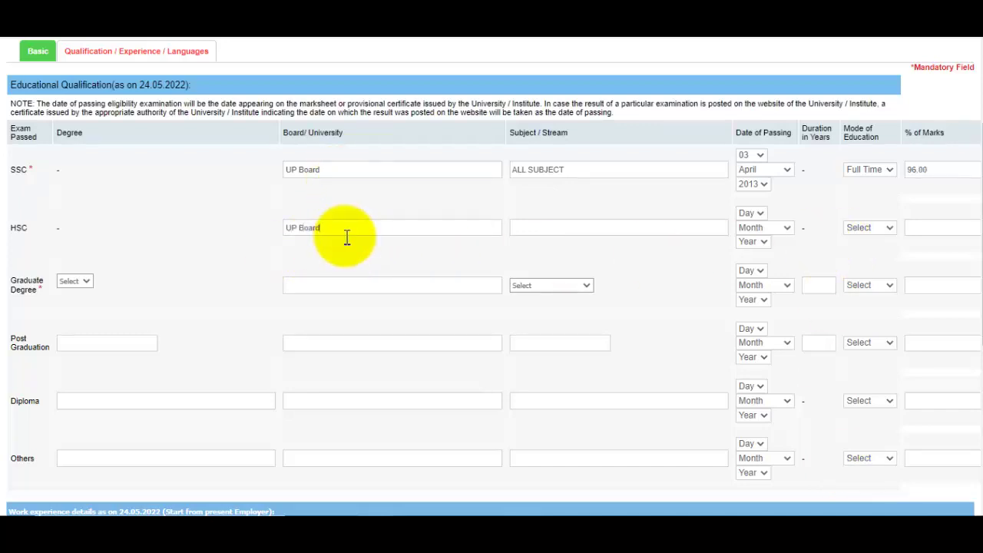
left_click(572, 226)
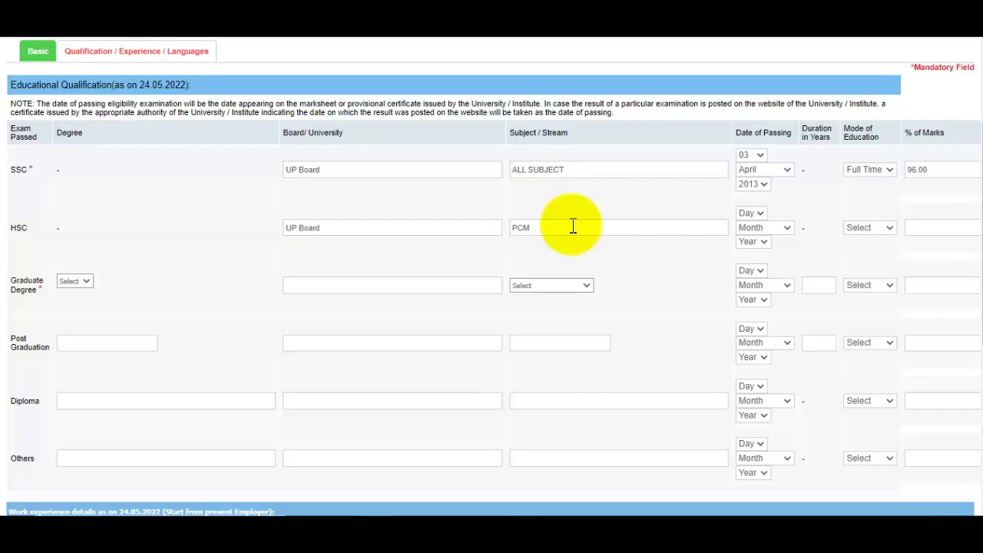
left_click(750, 215)
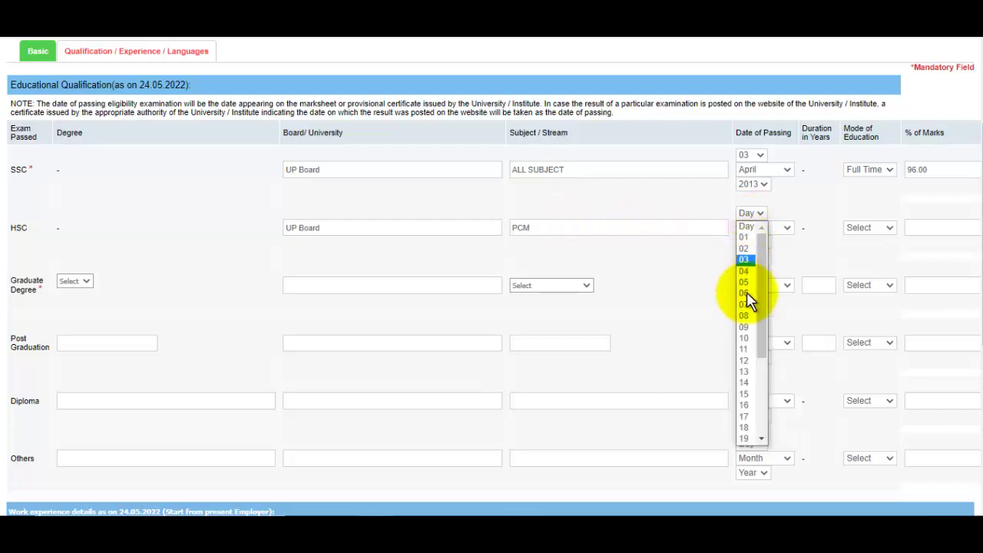
left_click(745, 326)
left_click(767, 228)
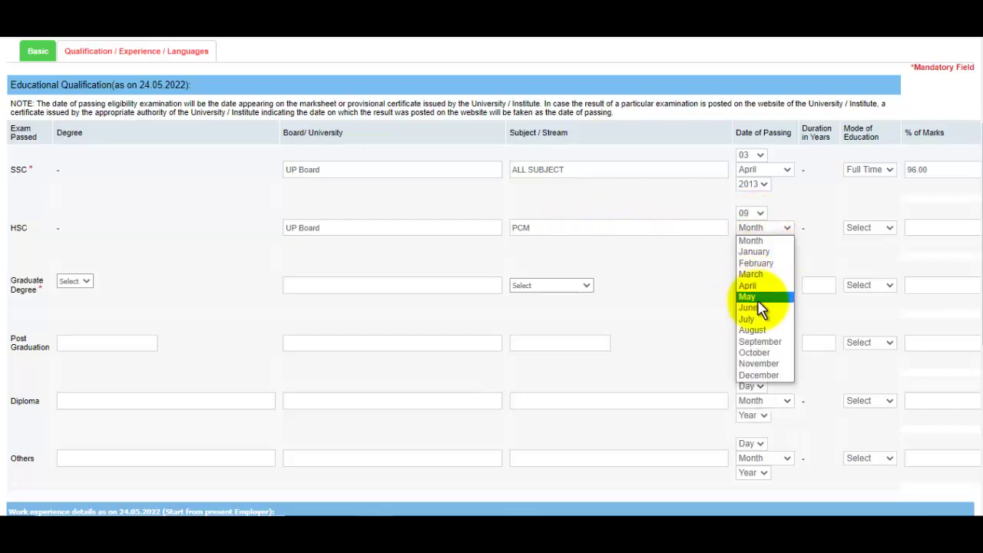
left_click(751, 319)
left_click(756, 242)
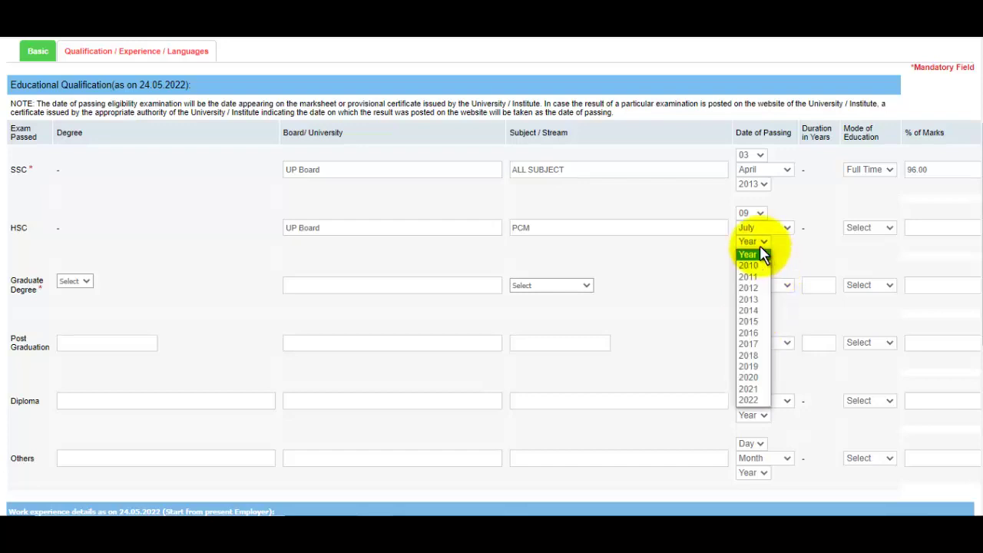
left_click(751, 321)
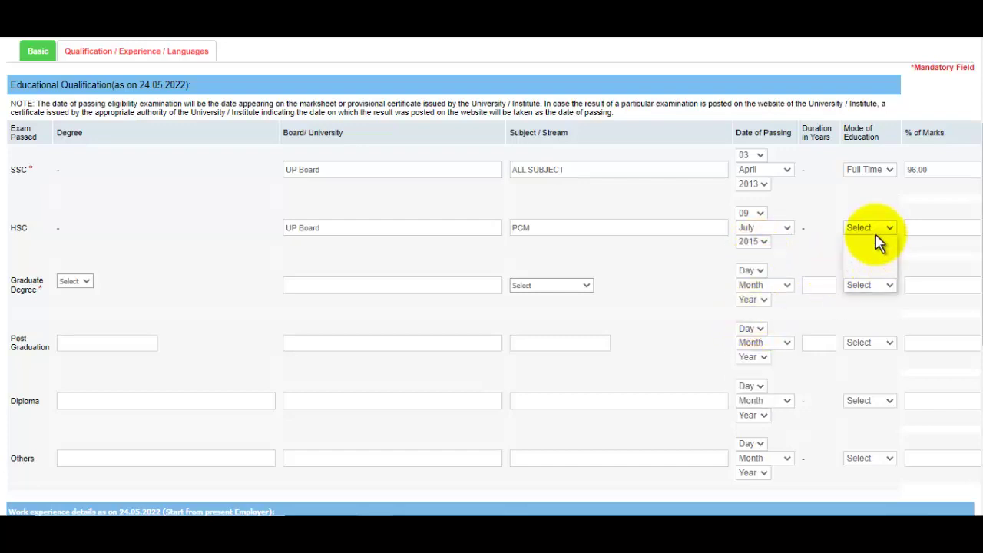
Set the HSC mode of education to Full Time and the HSC percentage of marks to 97
left_click(866, 227)
left_click(868, 251)
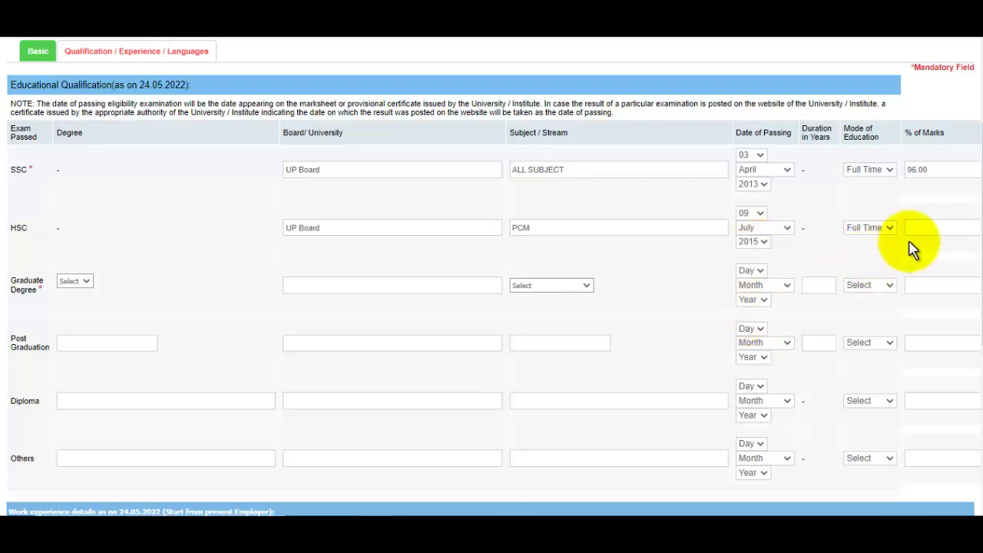
left_click(940, 230)
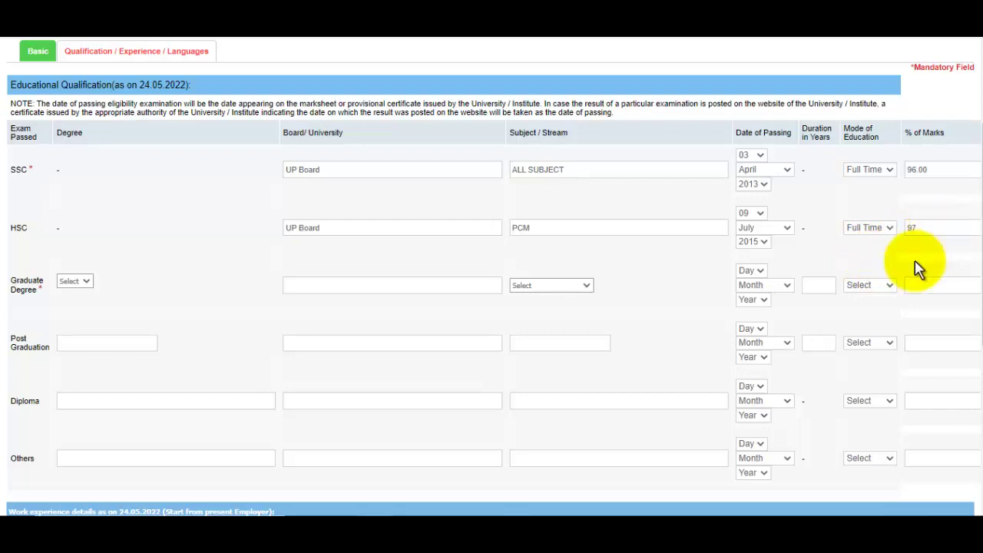
Set the graduate degree to B.Tech from CCSU Meerut with Electrical Engineering as the stream
left_click(75, 282)
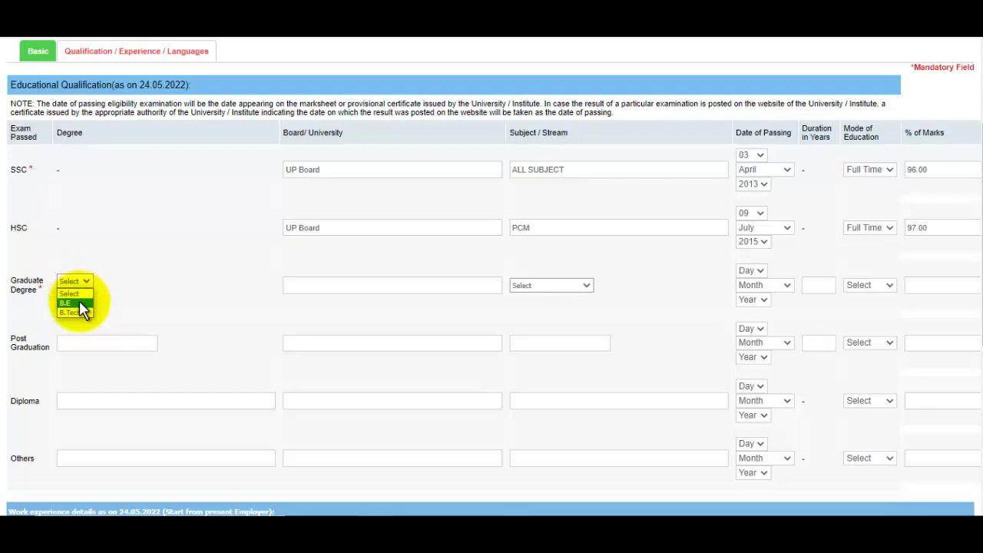
left_click(77, 313)
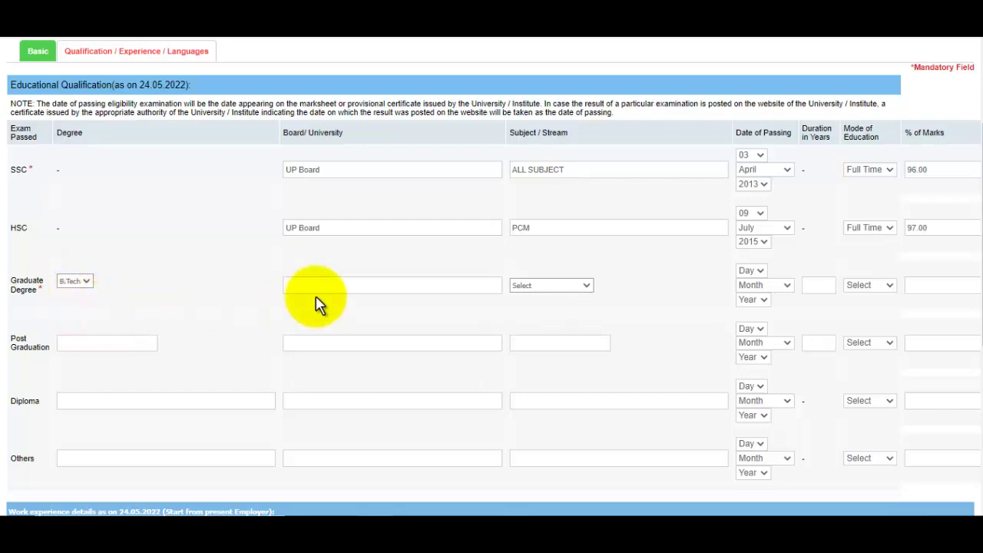
key("ctrl+plus")
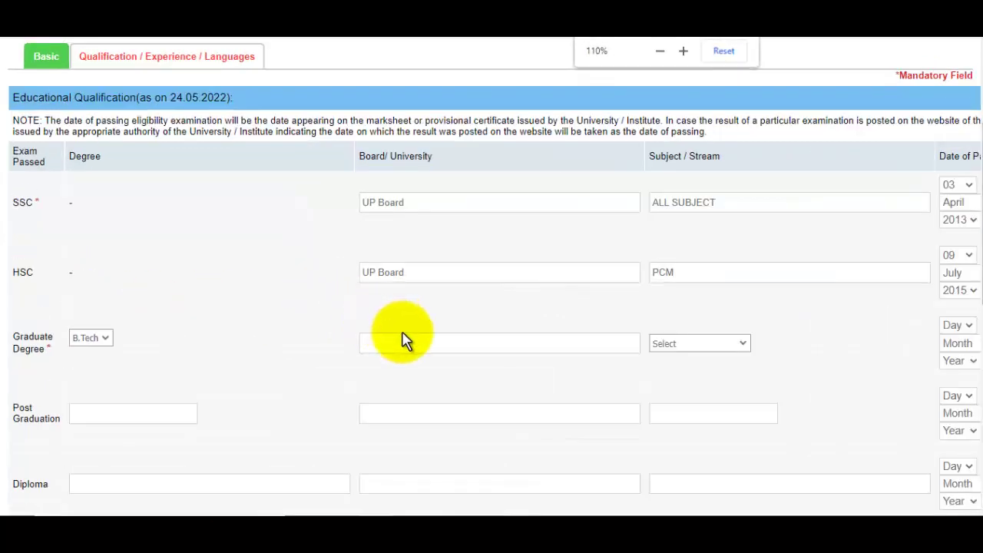
left_click(401, 343)
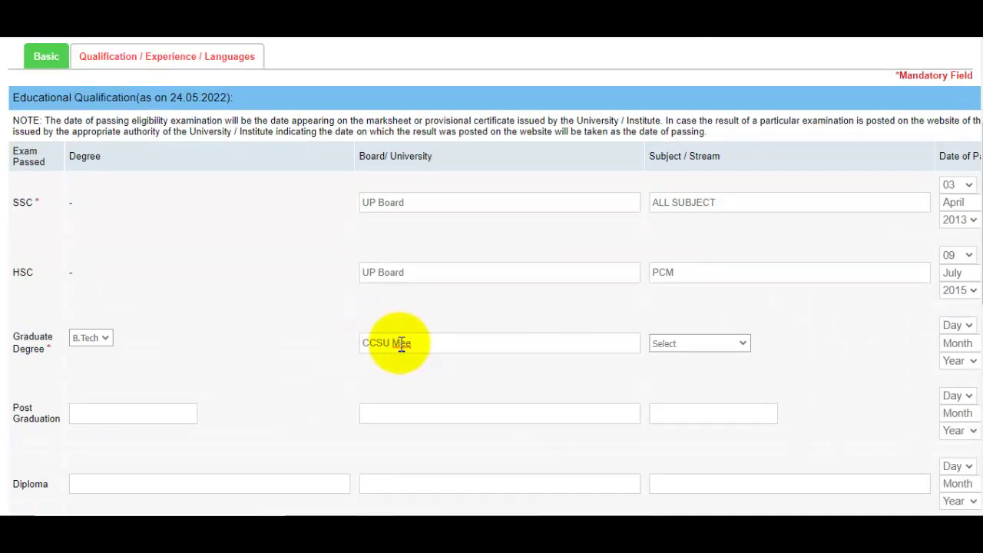
left_click(691, 346)
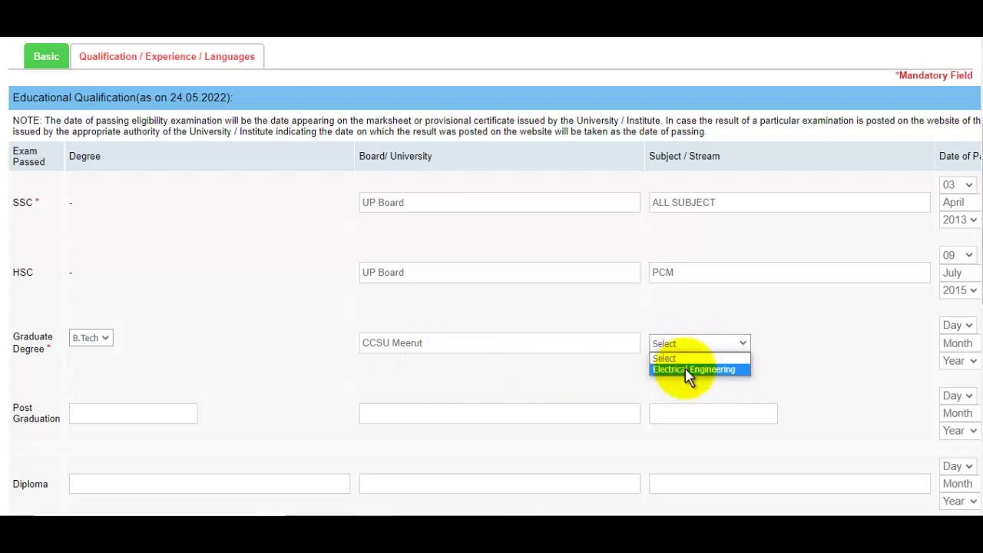
left_click(689, 371)
Set the graduate degree's date of passing to 05 June 2018
key("ctrl+minus")
key("ctrl+minus")
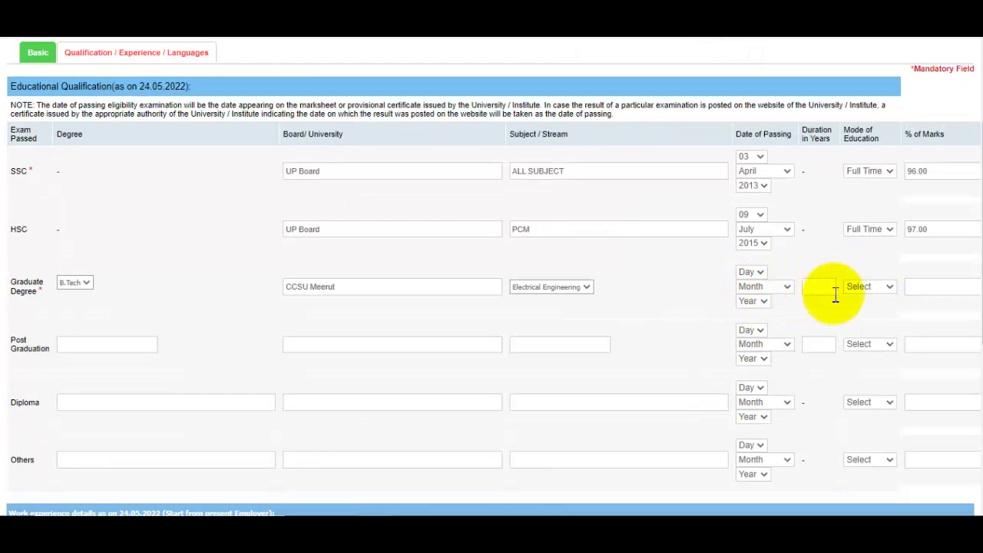
left_click(755, 274)
left_click(743, 340)
left_click(764, 286)
left_click(756, 367)
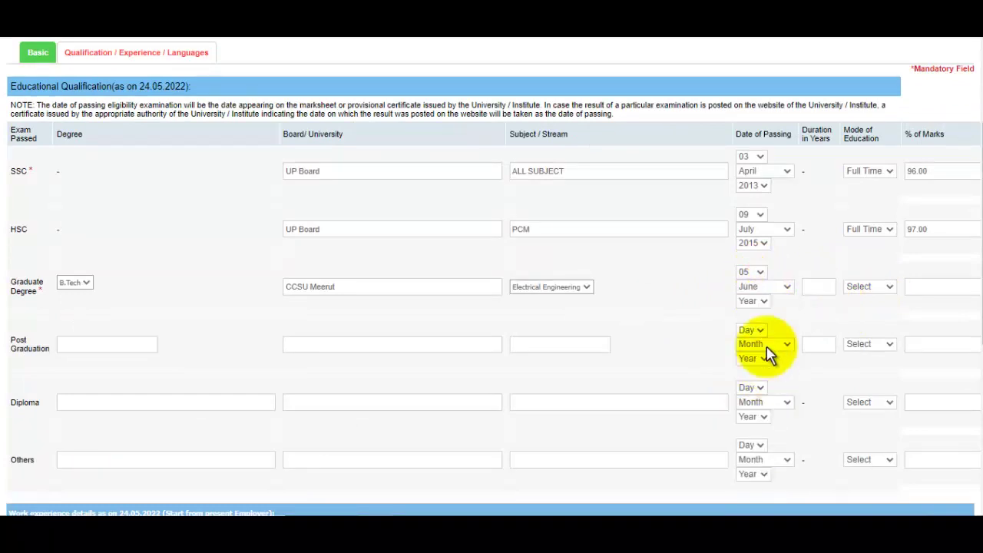
left_click(762, 302)
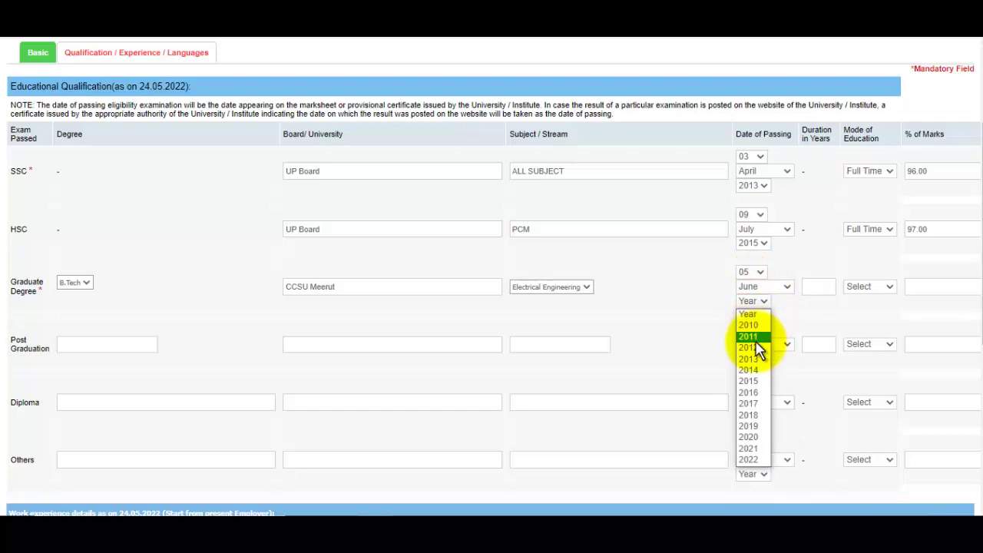
left_click(763, 414)
Enter a 4-year duration, Full Time mode of education and 95 percent marks for the graduate degree
left_click(827, 287)
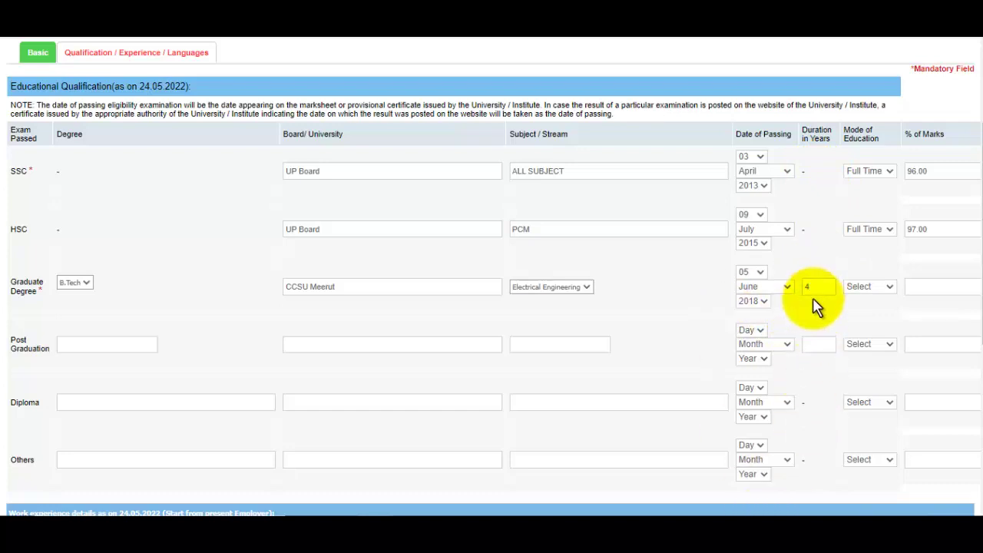
left_click(871, 288)
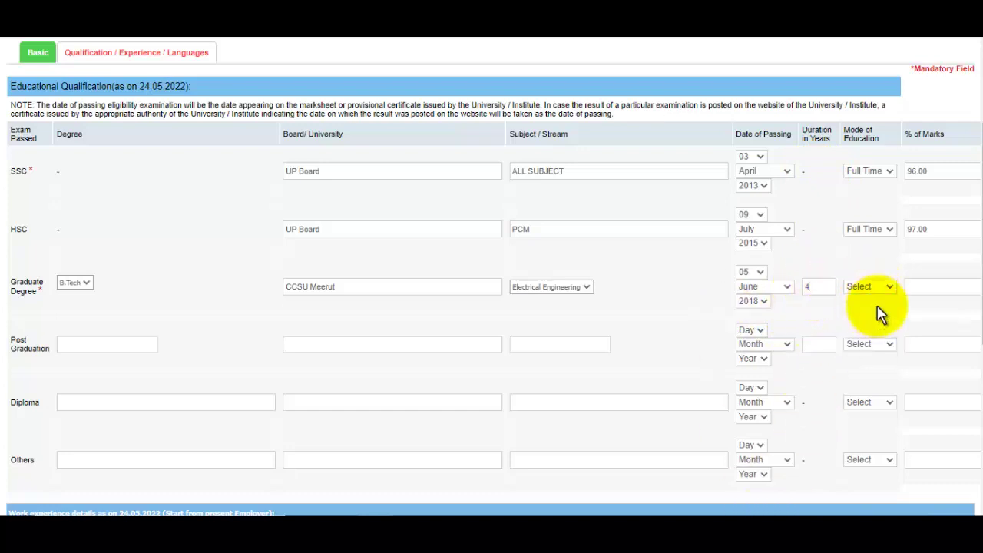
left_click(880, 315)
left_click(929, 288)
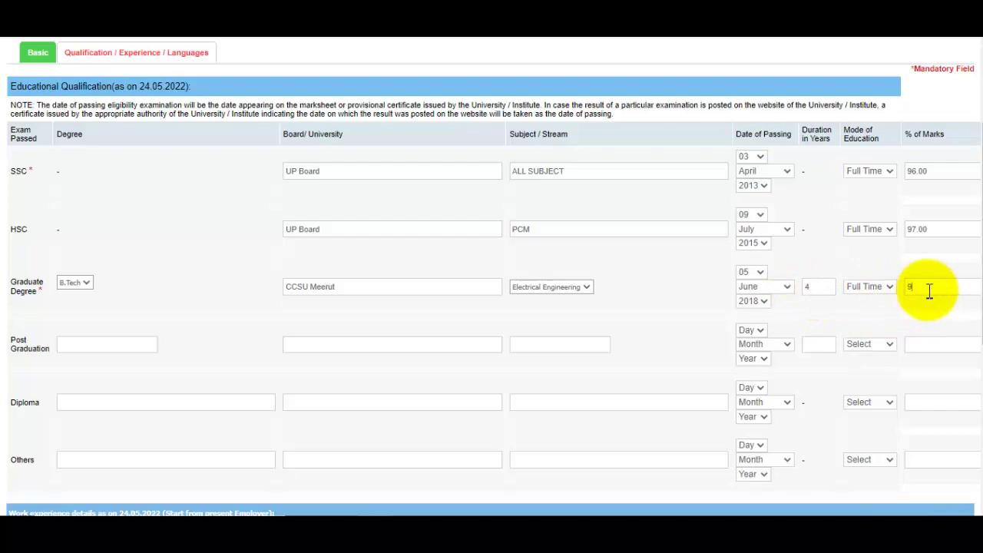
Review the Post Graduation, Diploma and Others rows and the work experience fields for employer, designation, service period and duties
scroll(676, 330, "down", 1)
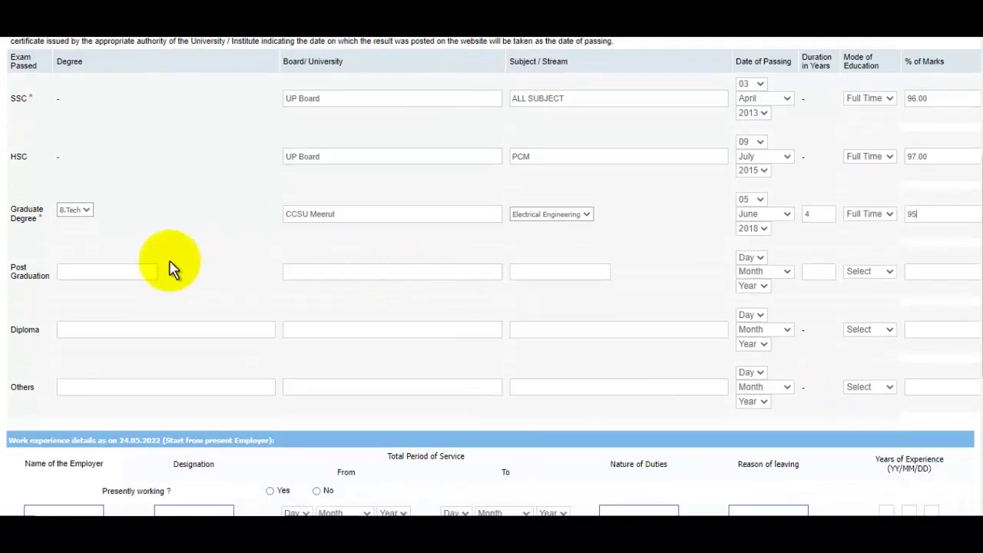
scroll(158, 238, "down", 1)
scroll(158, 238, "up", 1)
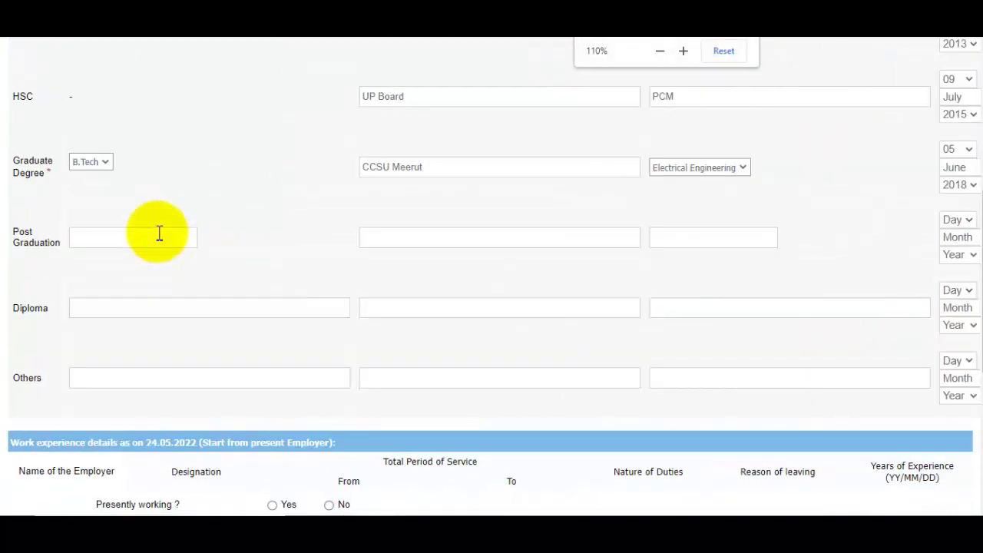
scroll(157, 238, "up", 1)
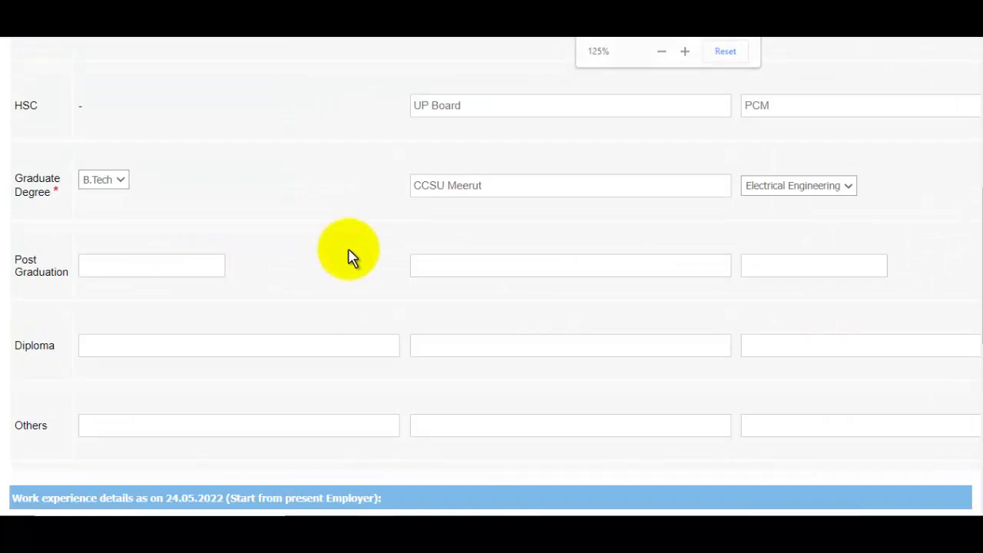
scroll(432, 253, "down", 2)
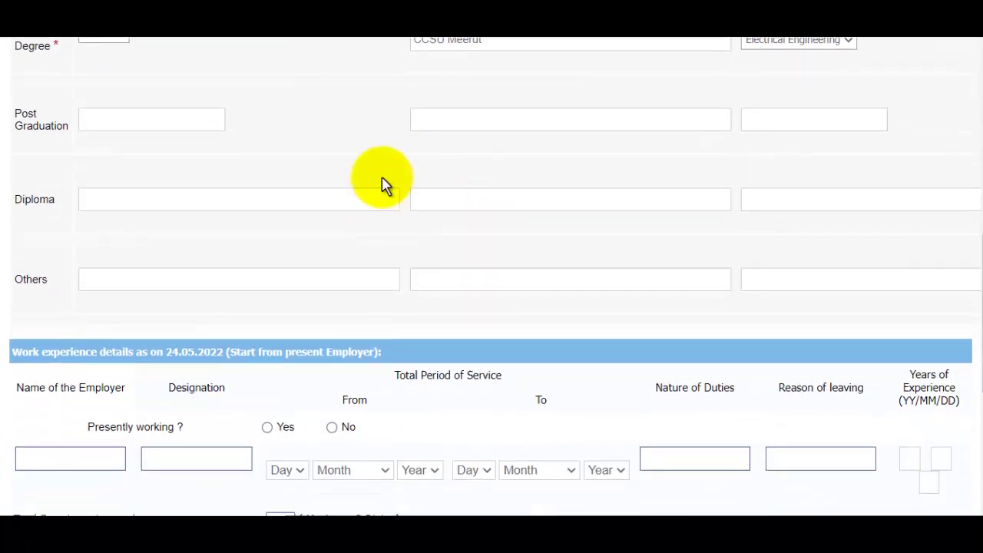
scroll(384, 185, "down", 2)
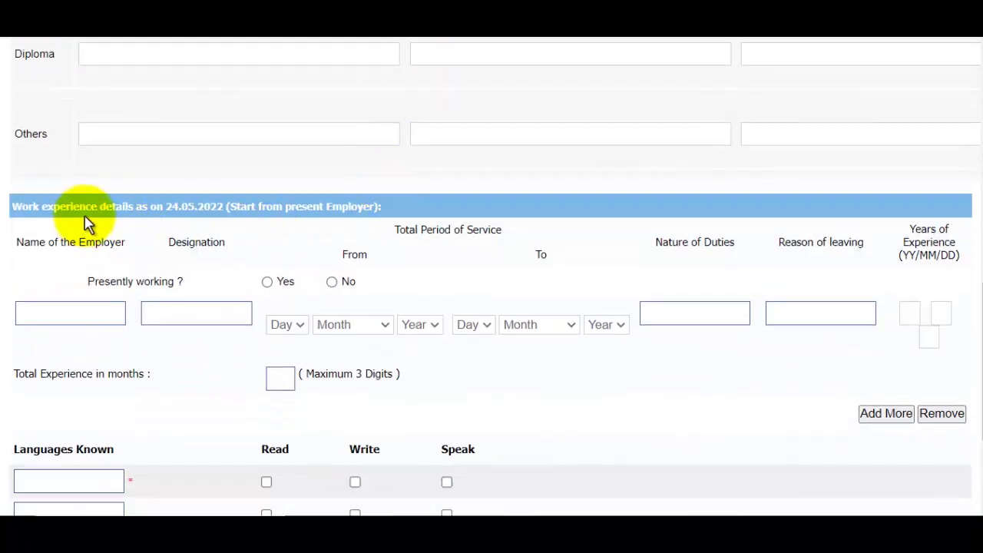
scroll(92, 204, "down", 2)
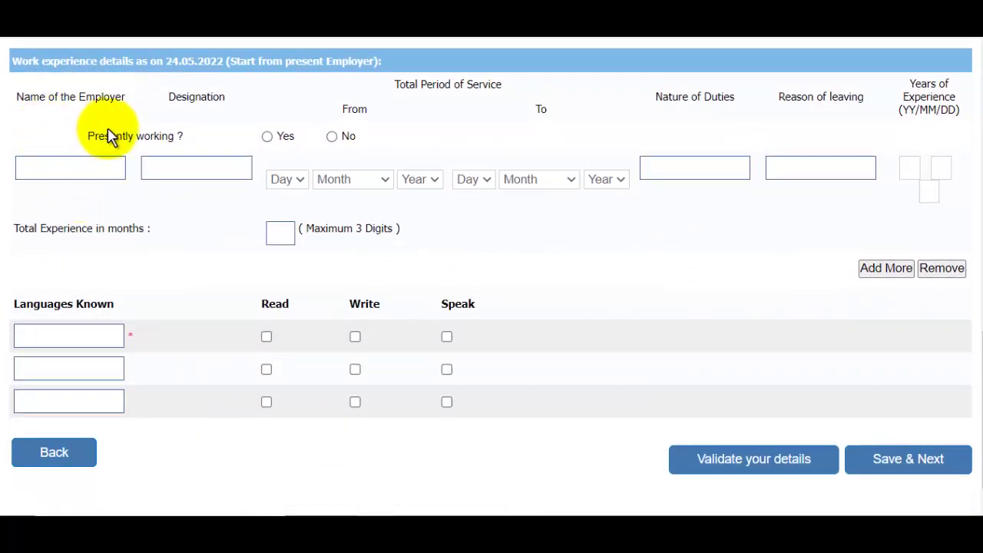
left_click(69, 168)
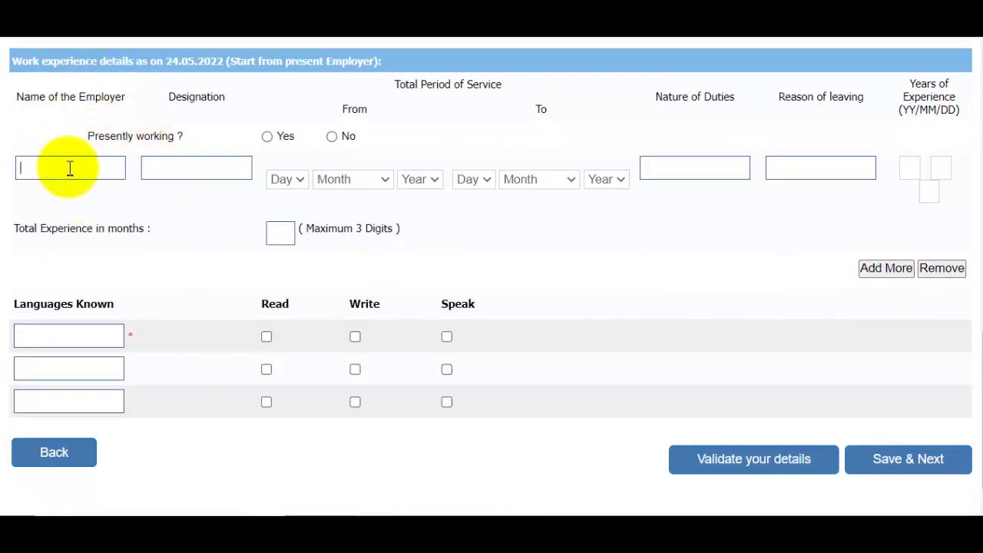
left_click(200, 168)
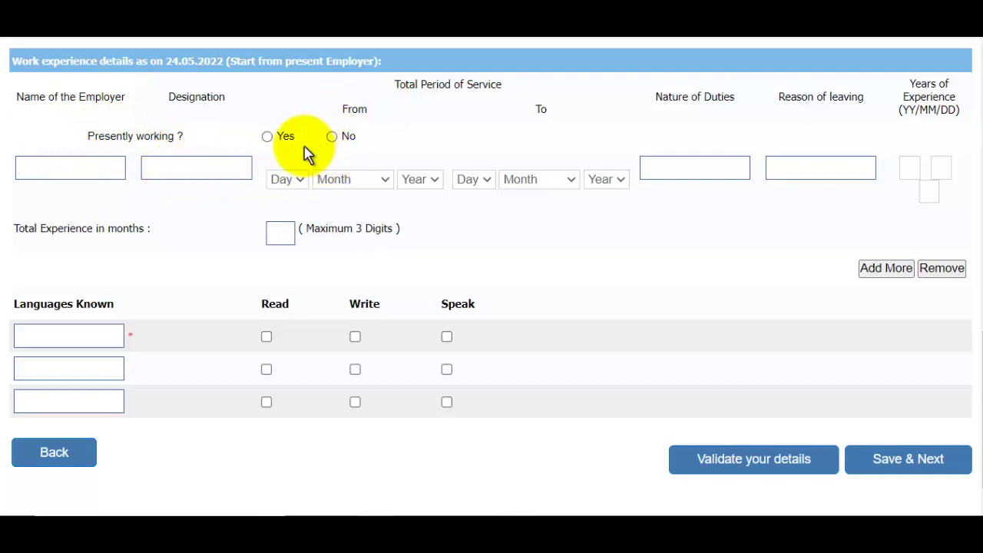
left_click(287, 179)
left_click(352, 179)
left_click(421, 178)
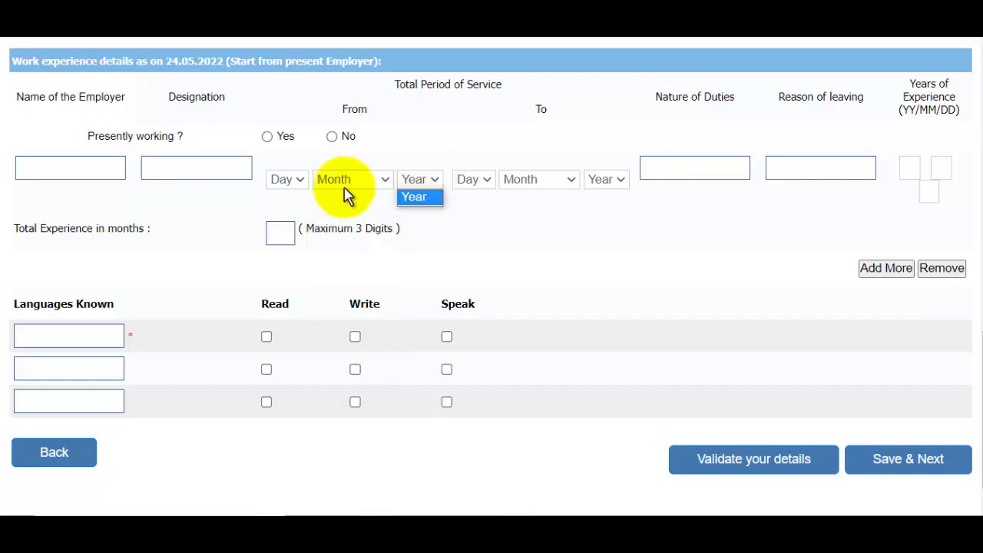
left_click(486, 184)
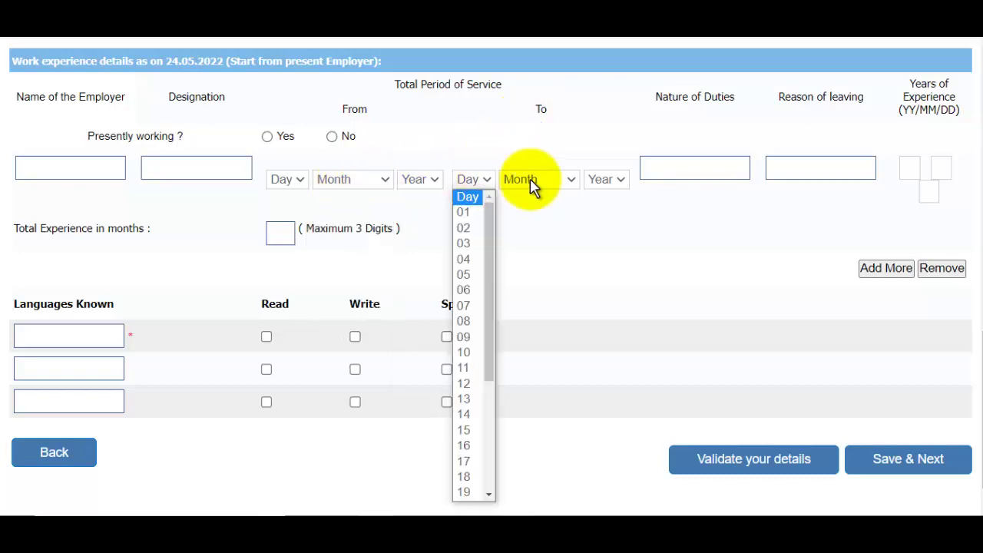
left_click(599, 179)
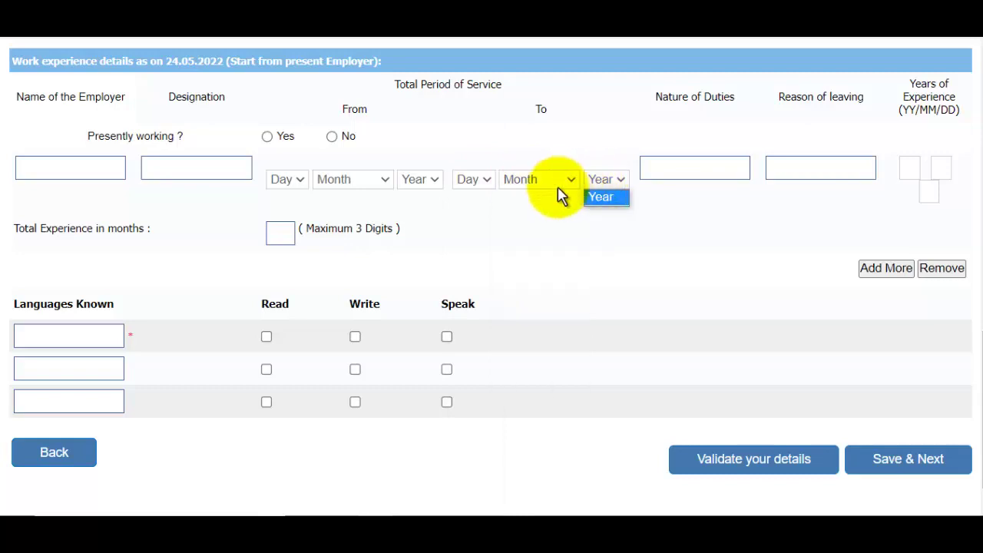
left_click(726, 176)
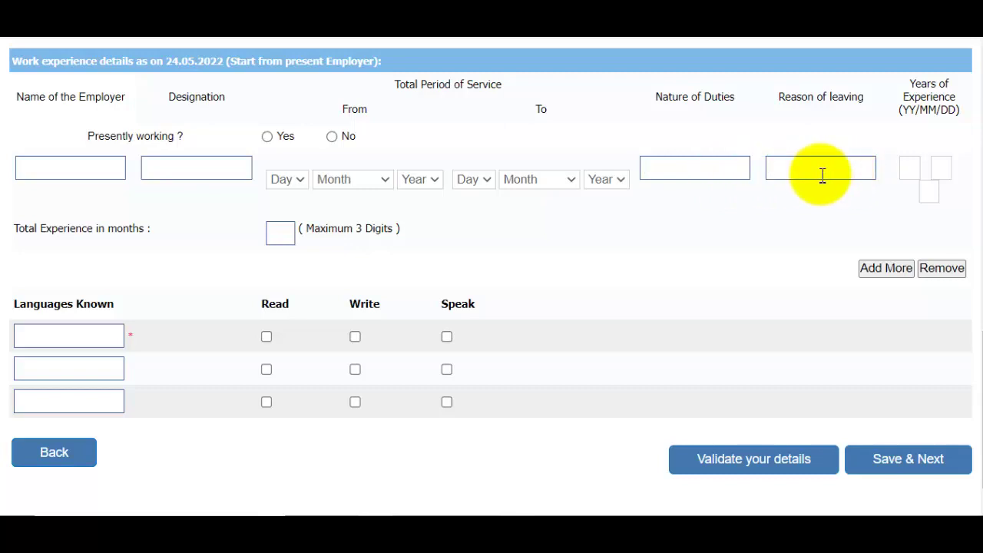
Enter Hindi as the first known language and mark it as read, written and spoken
scroll(691, 184, "down", 1)
left_click(103, 296)
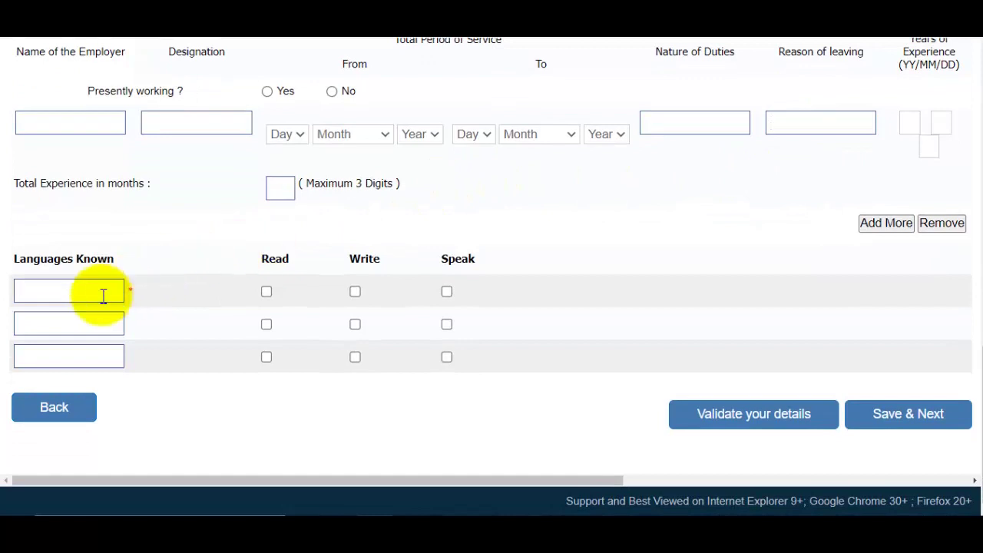
type("Hindi")
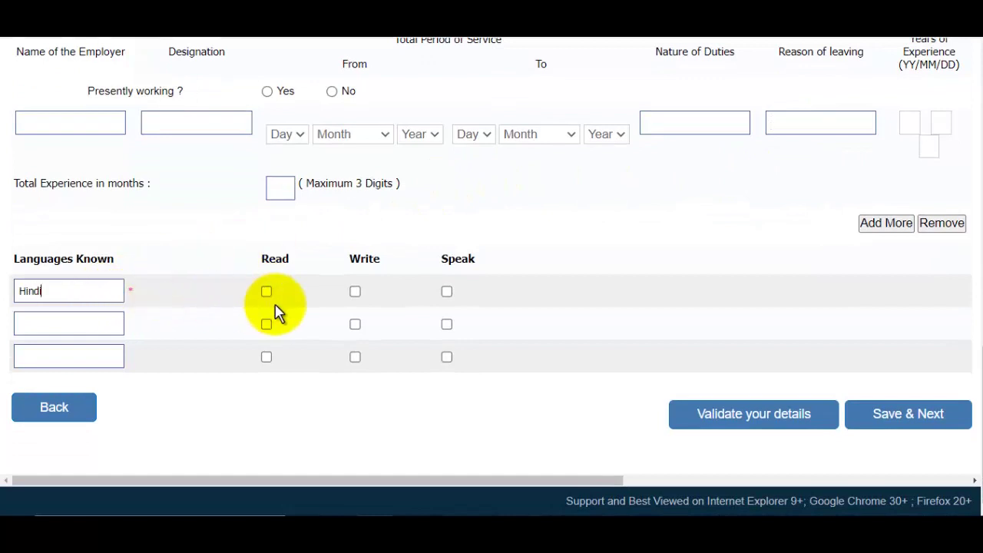
left_click(266, 292)
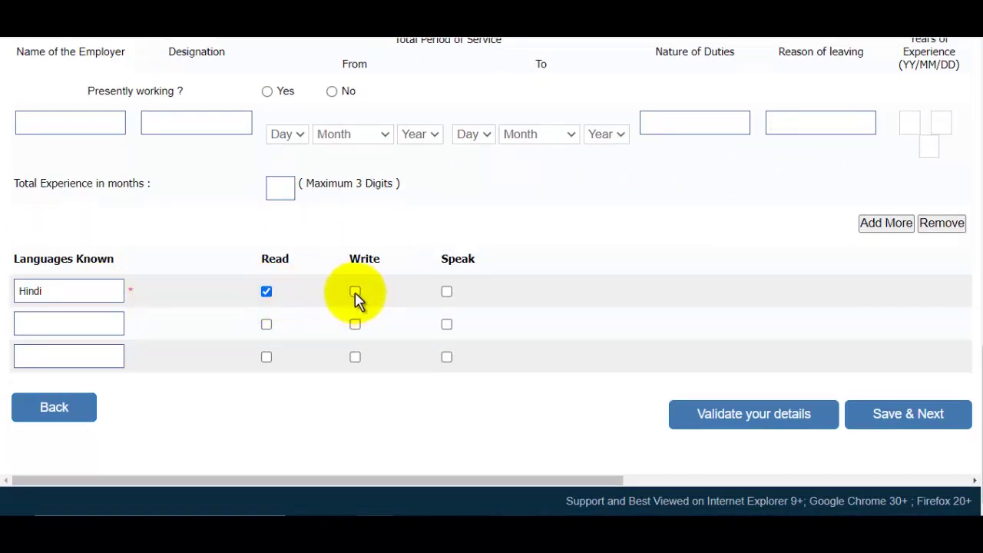
left_click(355, 293)
left_click(446, 292)
Enter English as the second known language with read, write and speak all ticked
left_click(117, 322)
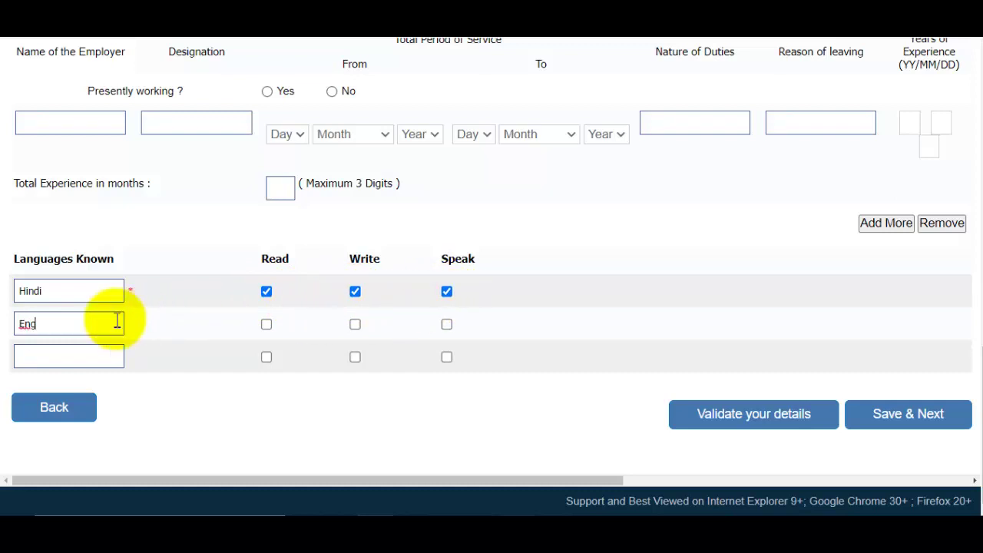
left_click(266, 324)
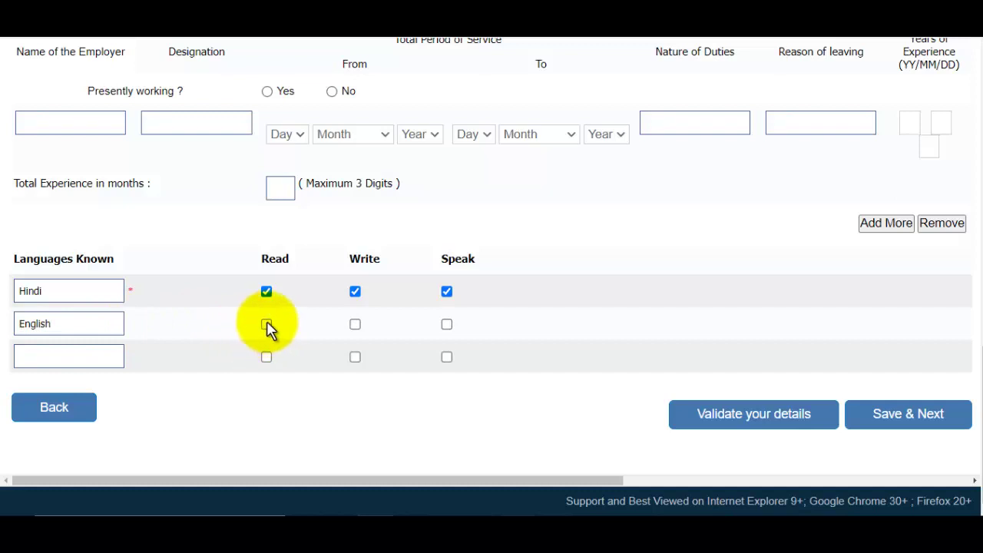
left_click(355, 324)
left_click(447, 325)
Add Marathi as the third known language with read, write and speak ticked, and save the details page
left_click(112, 357)
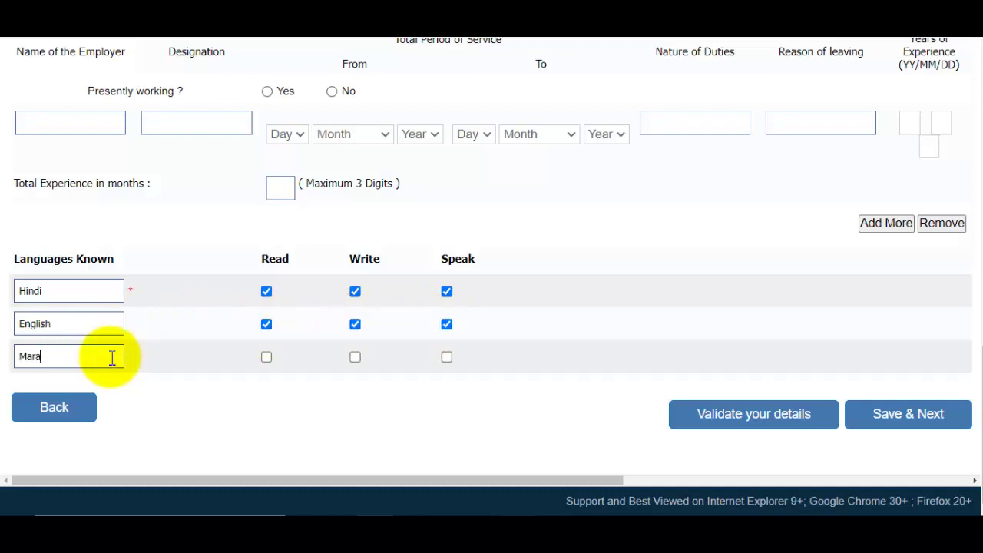
left_click(267, 358)
left_click(358, 358)
left_click(447, 358)
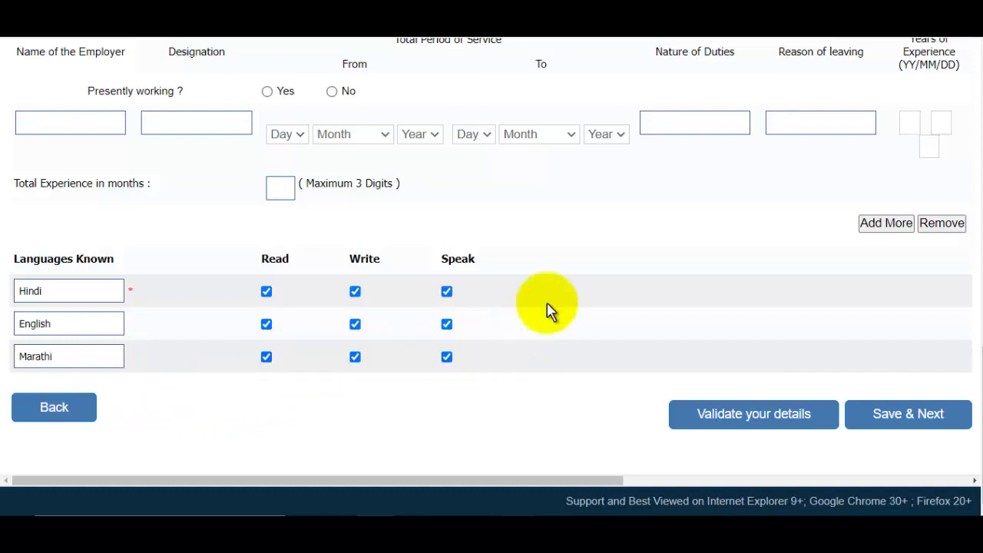
left_click(897, 422)
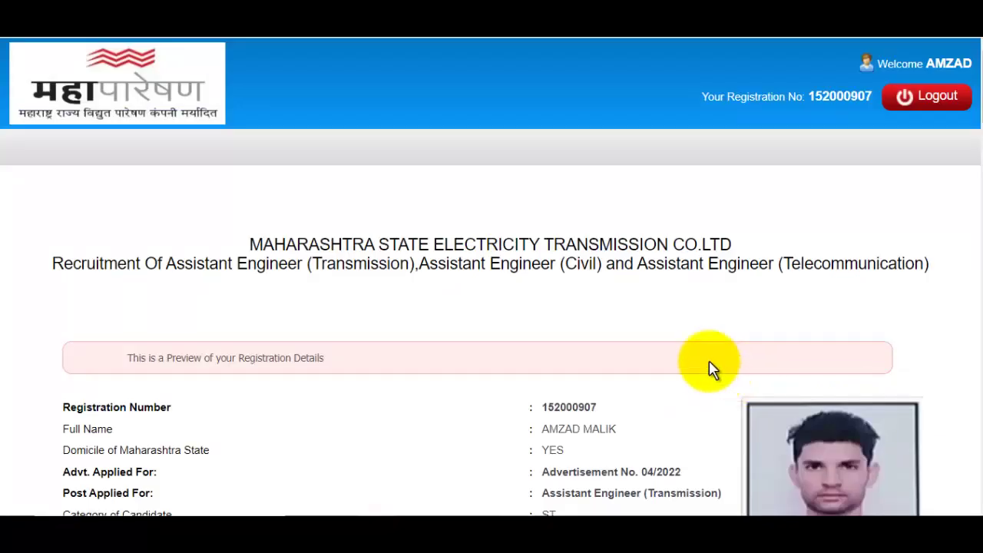
Agree to the declaration at the end of the registration preview and complete the registration, accepting both confirmations
scroll(669, 281, "down", 3)
scroll(668, 281, "down", 20)
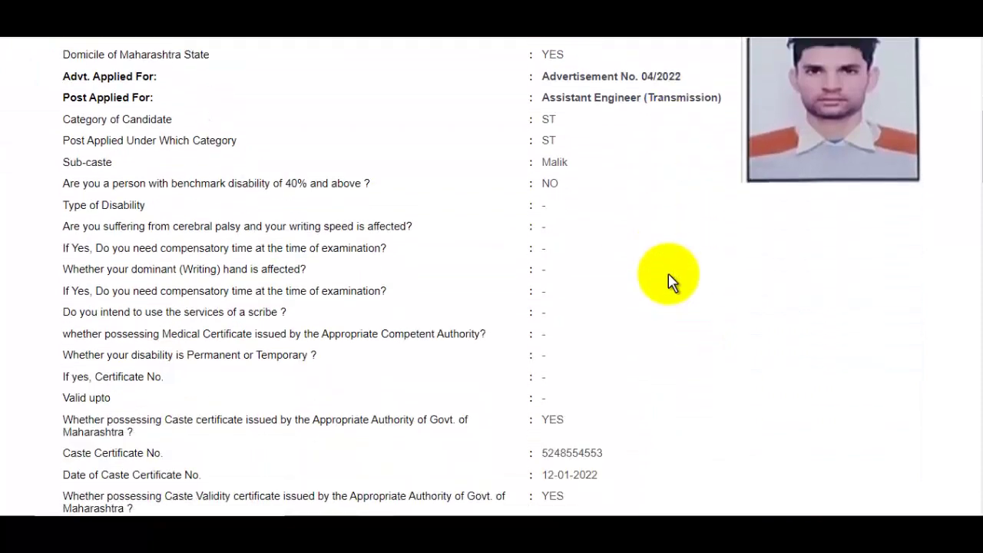
scroll(669, 280, "down", 10)
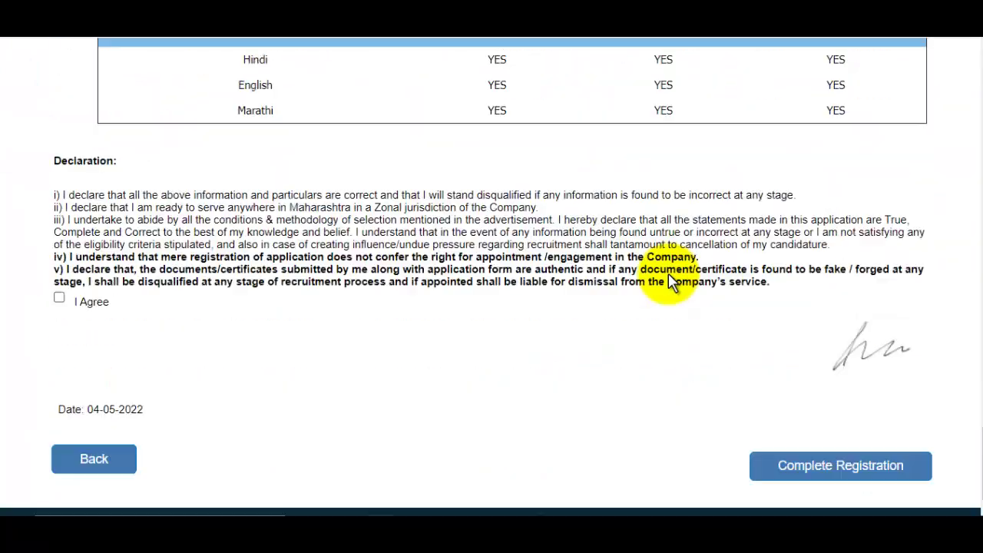
left_click(62, 279)
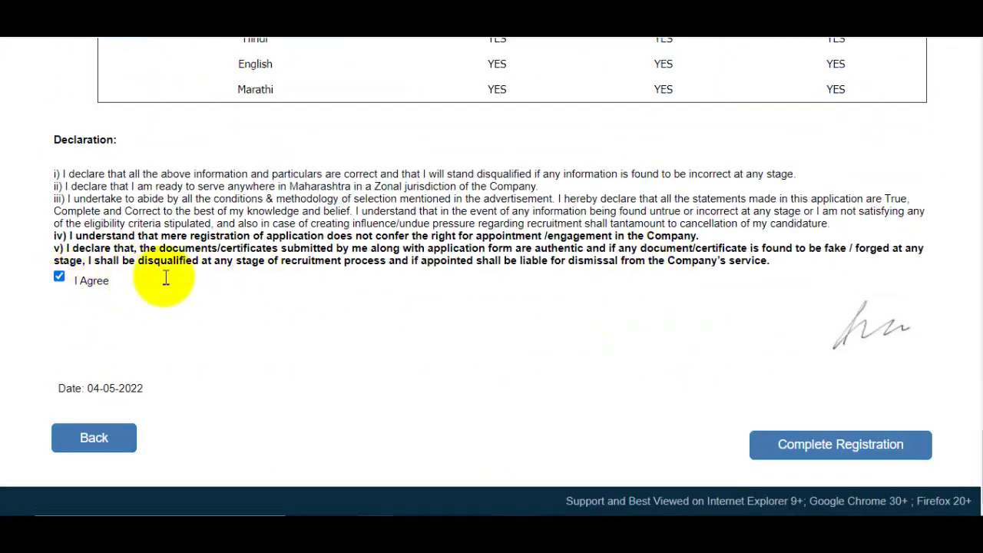
left_click(857, 455)
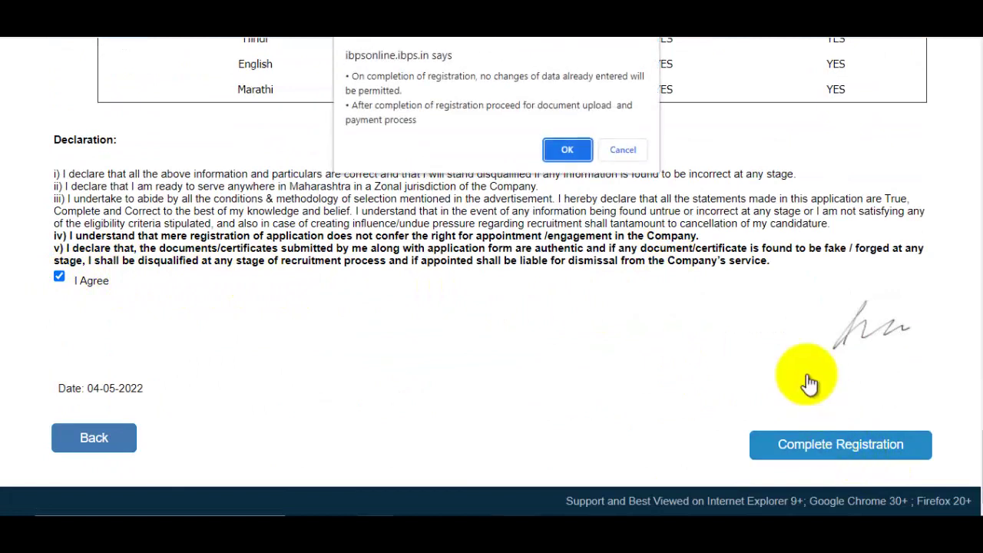
left_click(567, 149)
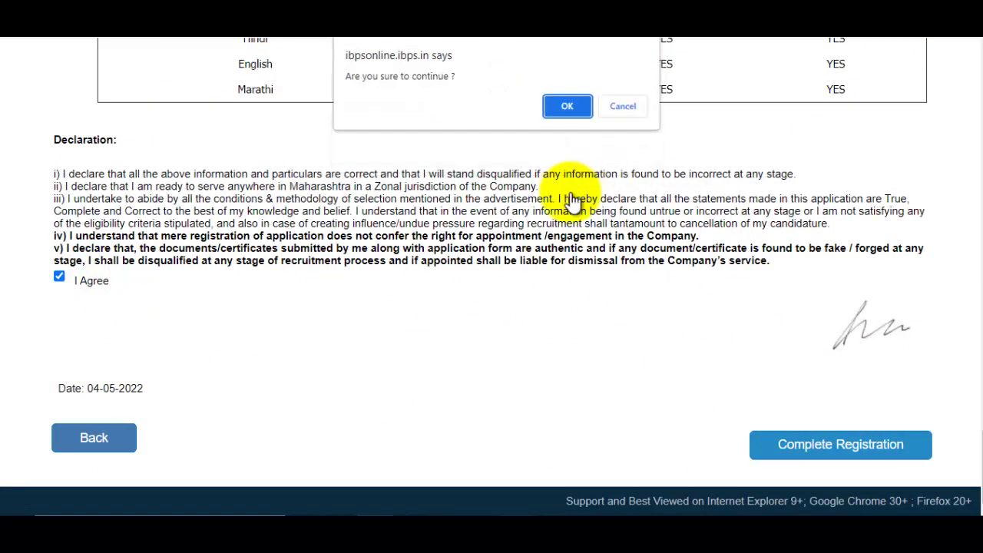
left_click(566, 108)
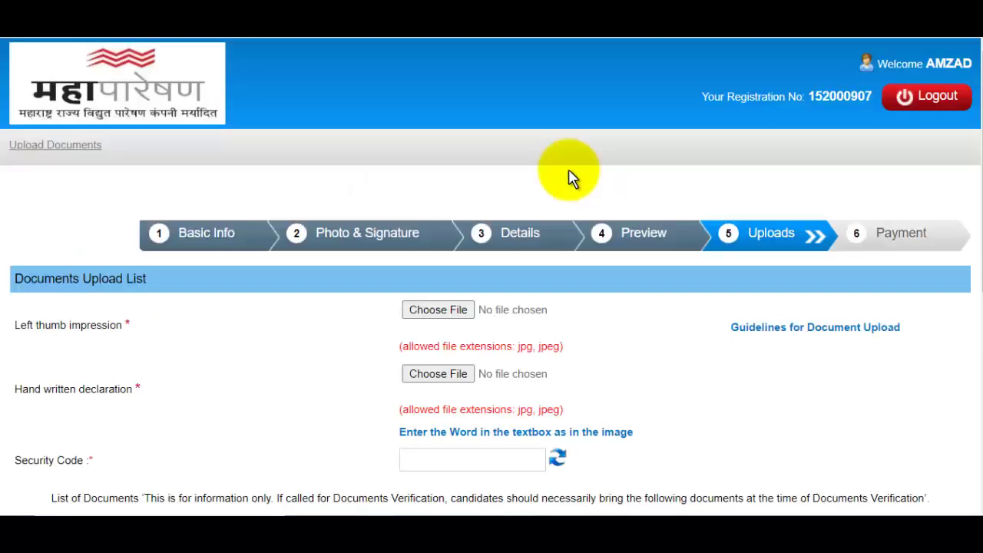
Upload Thumb_Impression.jpg from the Pictures folder as the left thumb impression and accept its preview
scroll(546, 273, "down", 2)
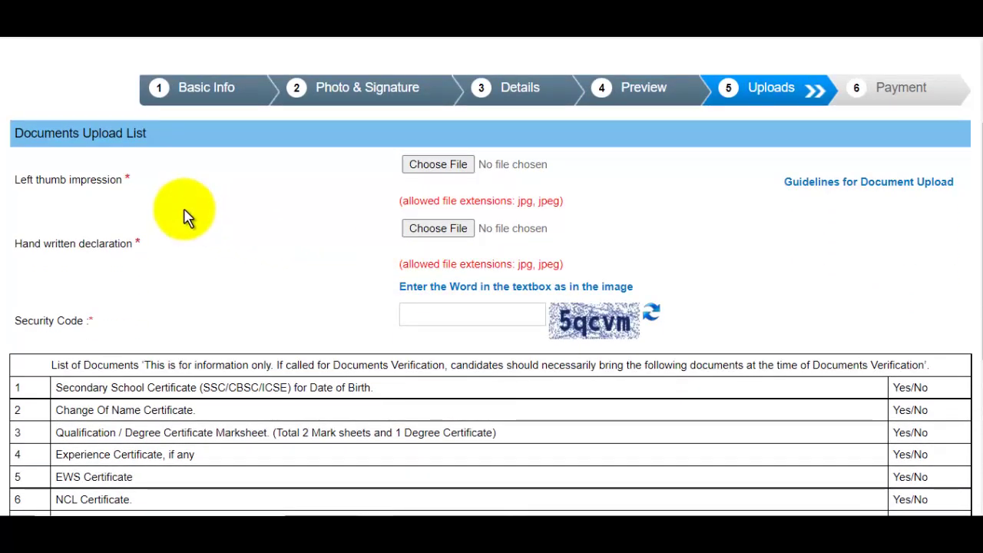
left_click(443, 164)
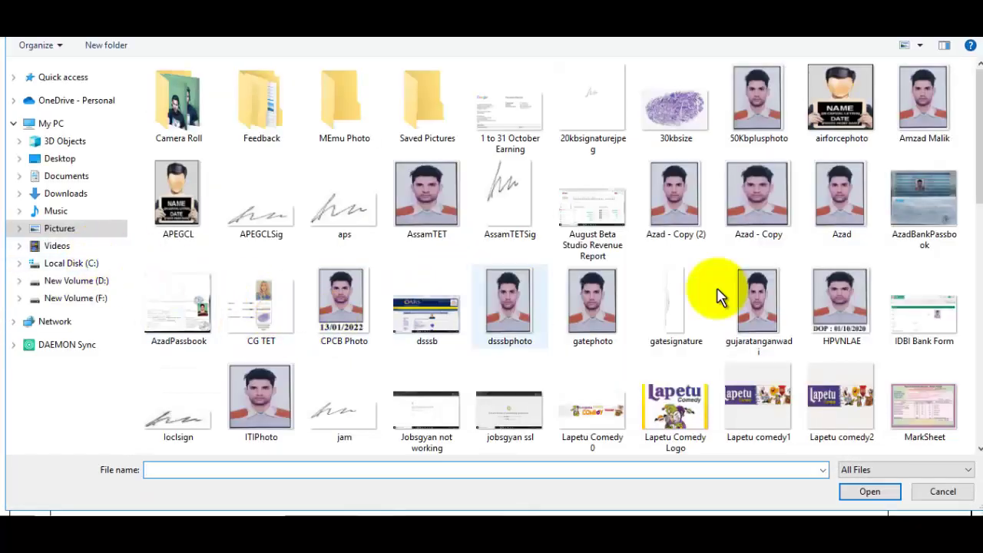
mouse_move(976, 193)
left_mouse_down()
mouse_move(975, 242)
mouse_move(944, 355)
left_mouse_up()
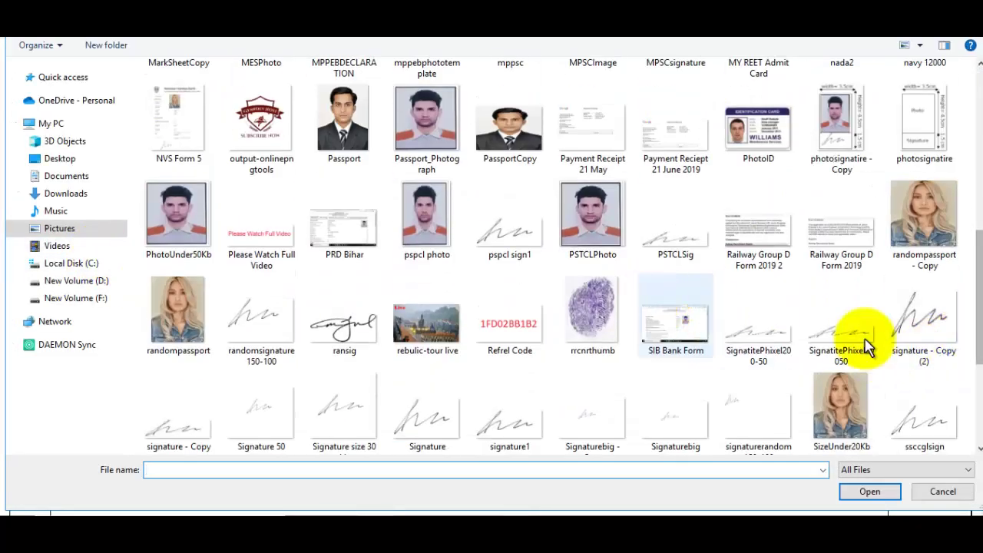
scroll(870, 390, "down", 3)
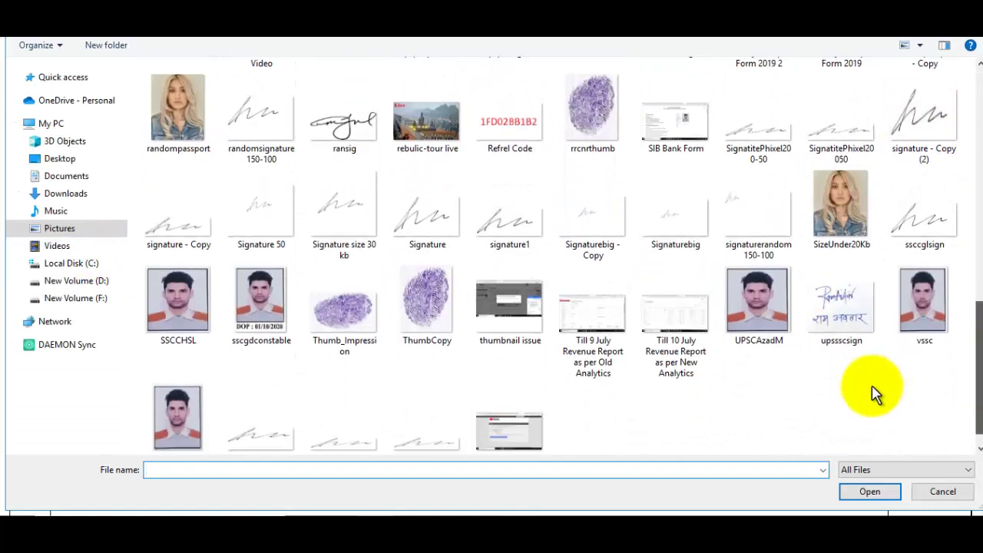
left_click(376, 322)
left_click(867, 492)
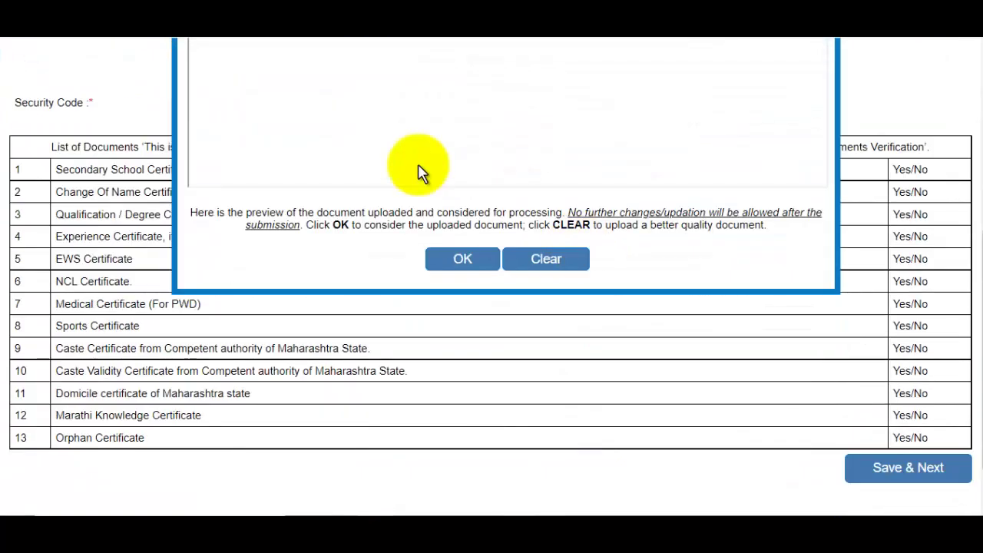
left_click(463, 261)
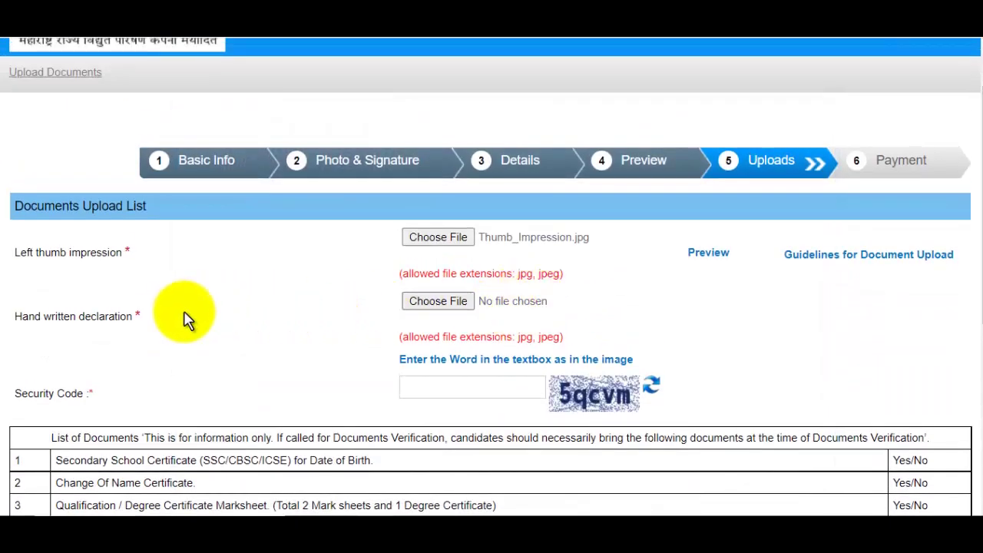
Check the jobsgyan.in page, the handwritten declaration upload requirements and the list of documents needed for verification
left_click(450, 307)
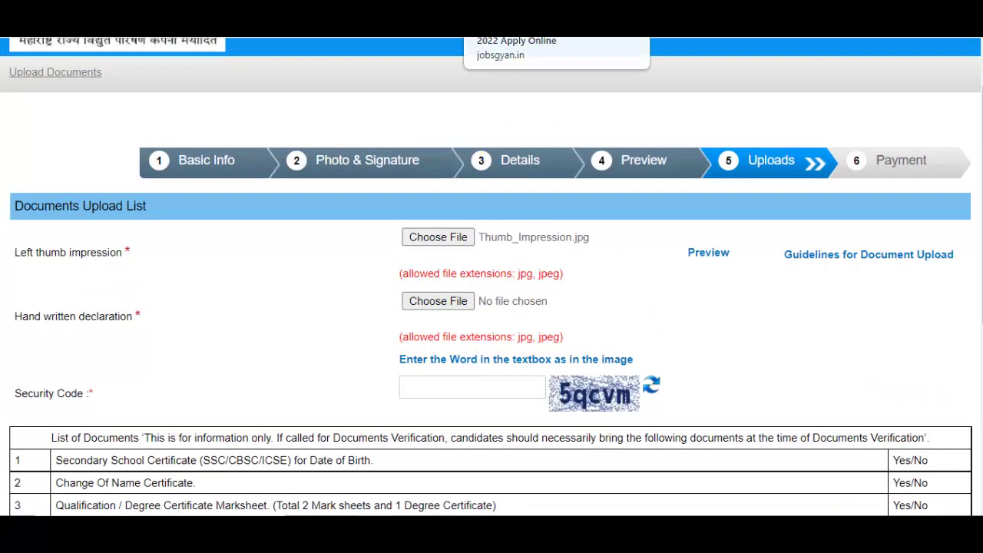
left_click(537, 26)
scroll(409, 192, "up", 4)
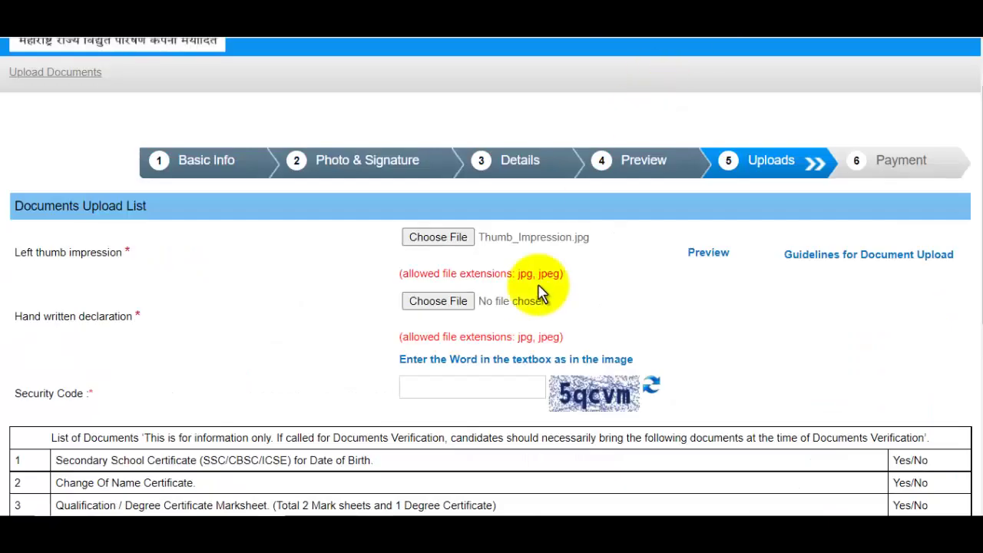
scroll(485, 328, "down", 1)
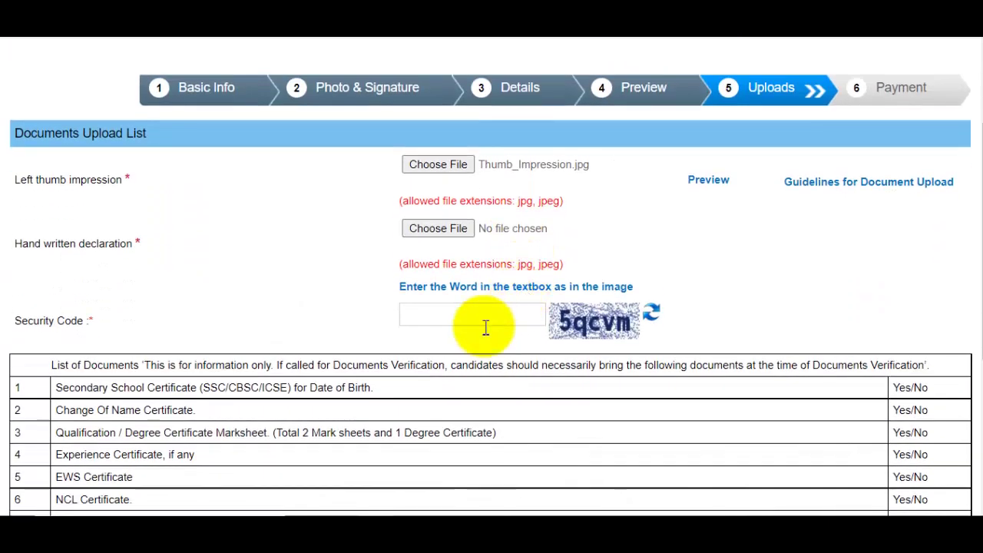
scroll(488, 326, "down", 2)
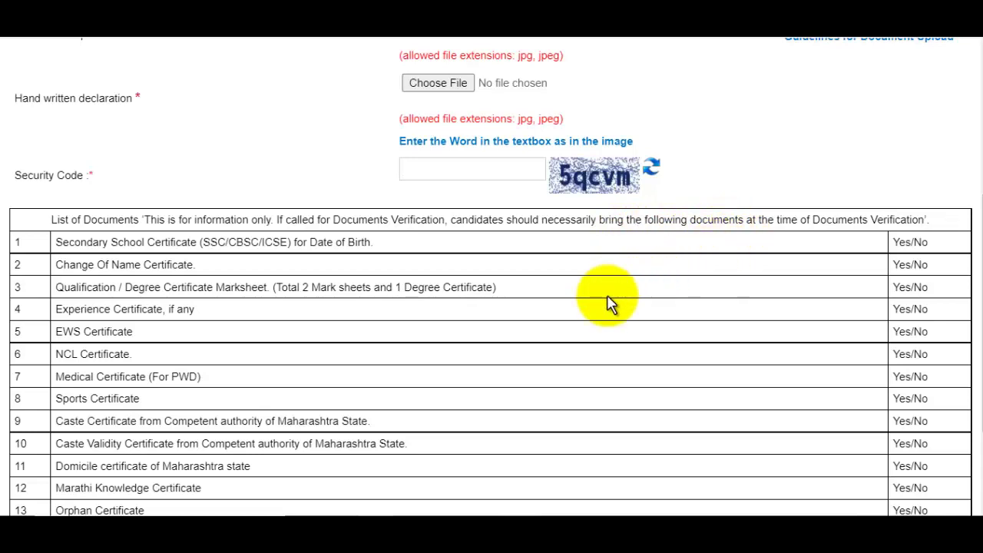
scroll(605, 303, "down", 2)
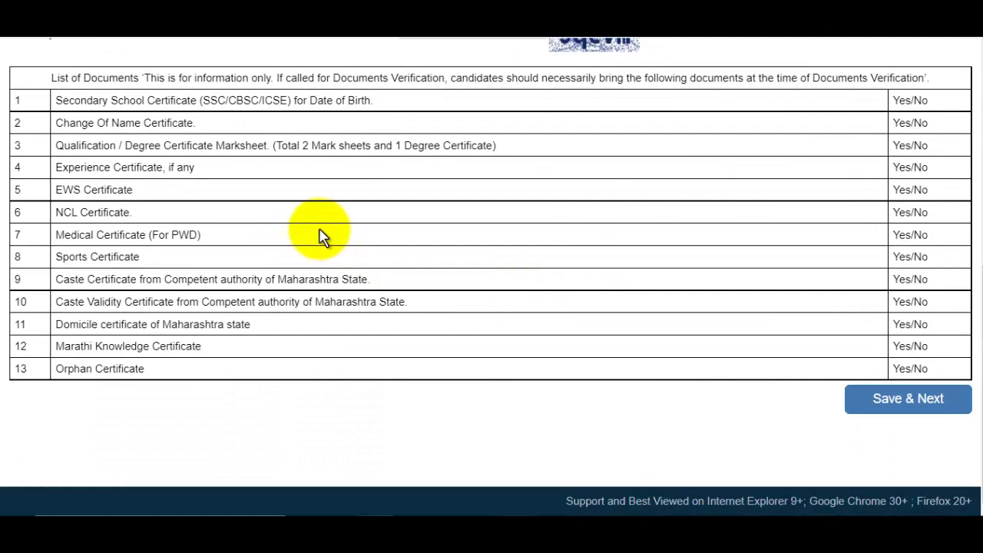
scroll(741, 267, "up", 1)
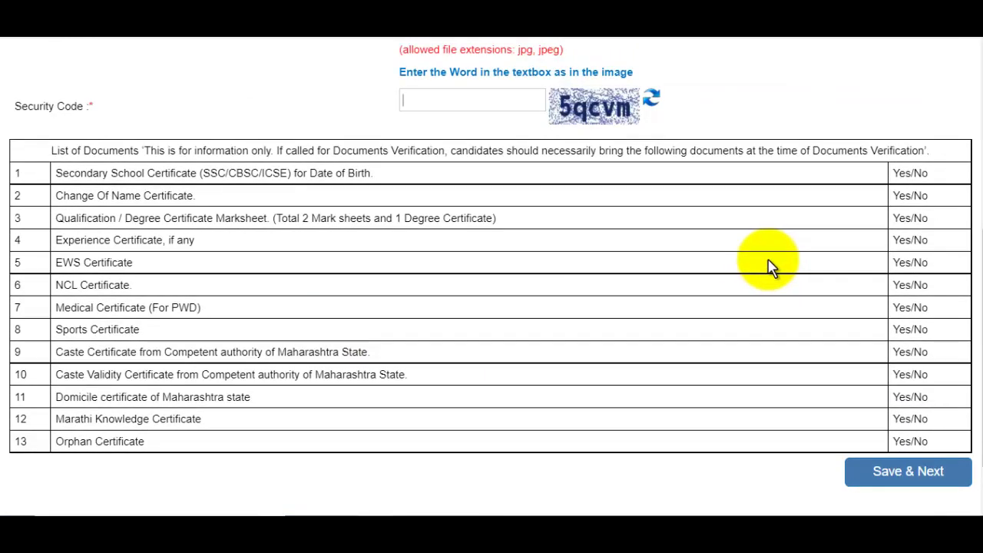
scroll(773, 267, "down", 1)
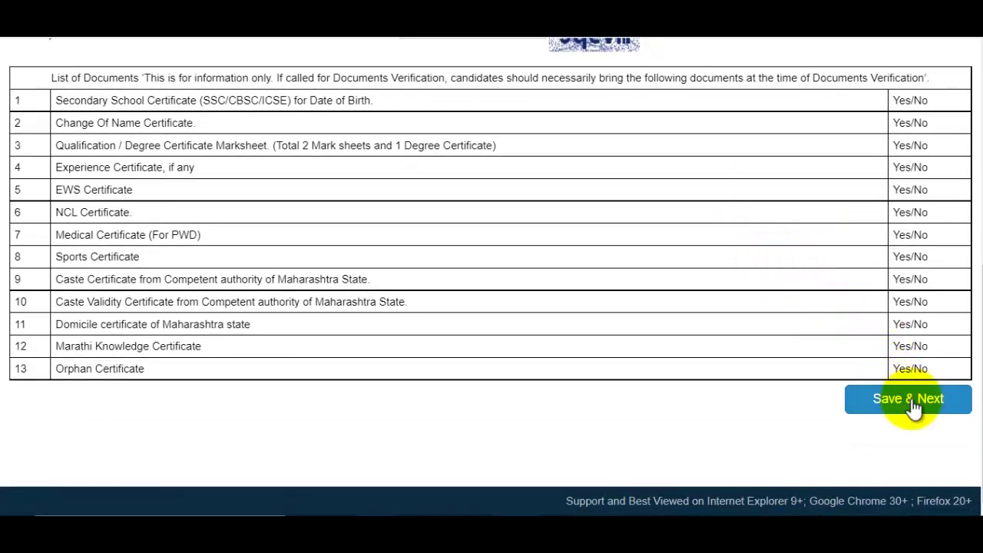
scroll(891, 390, "up", 5)
scroll(868, 371, "down", 4)
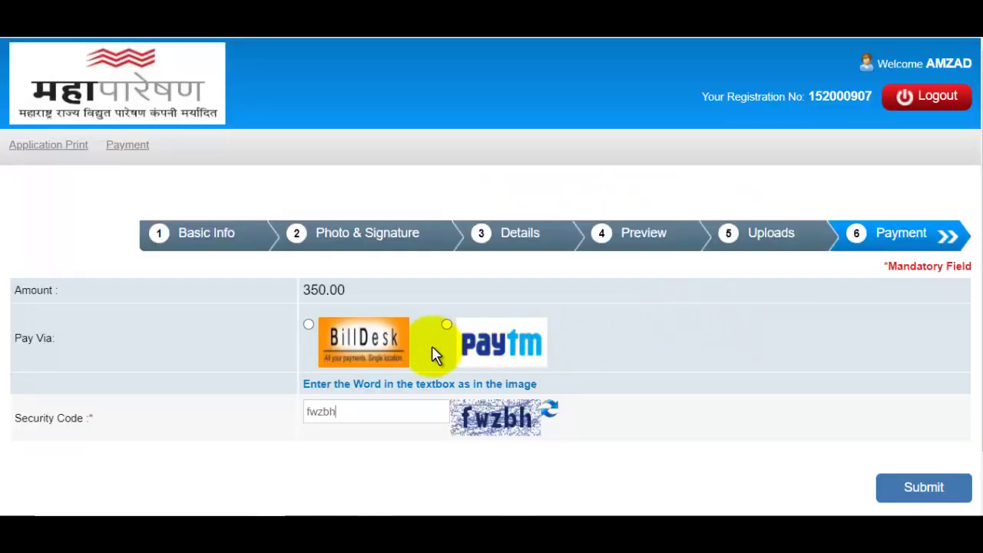
Choose BillDesk as the payment gateway for the application fee, submit the payment request and confirm it
left_click(311, 327)
scroll(400, 301, "down", 1)
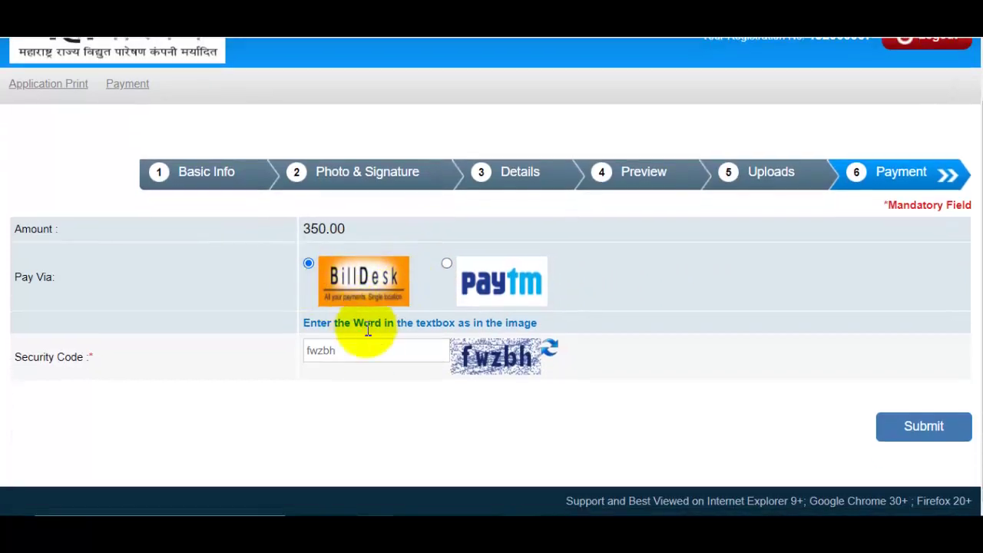
left_click(910, 428)
left_click(567, 108)
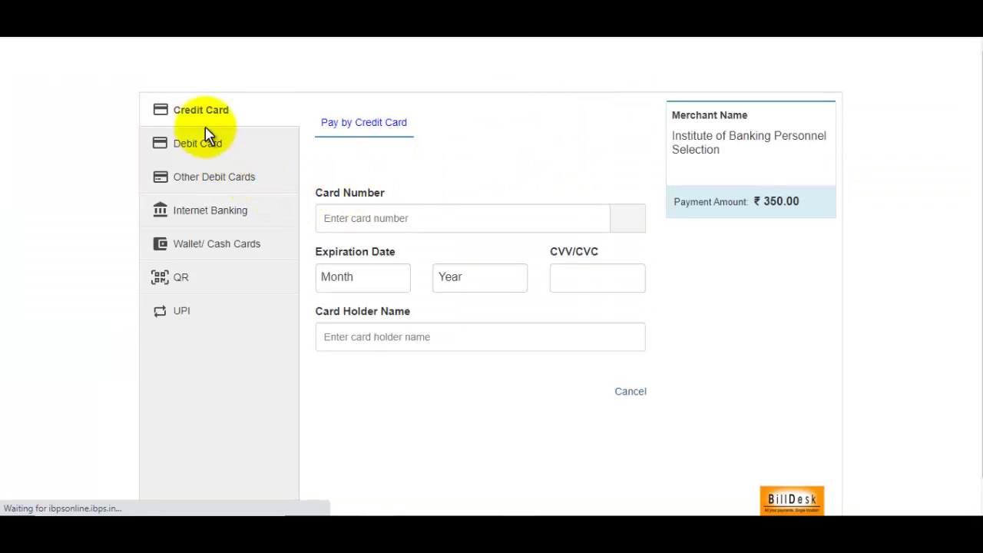
Examine the BillDesk payment options for debit cards, internet banking, wallets, QR and UPI, including the list of supported wallets
left_click(210, 152)
left_click(205, 184)
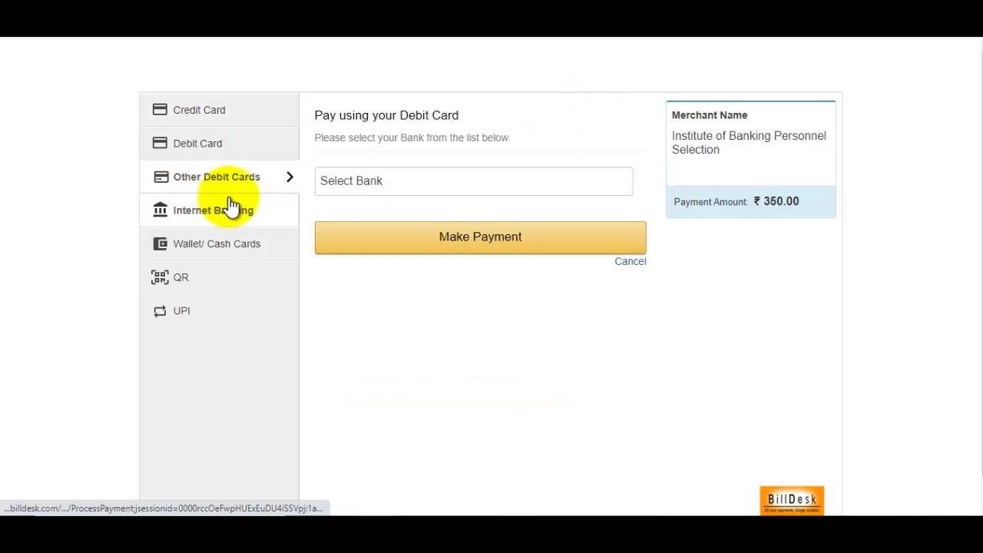
left_click(205, 220)
left_click(203, 241)
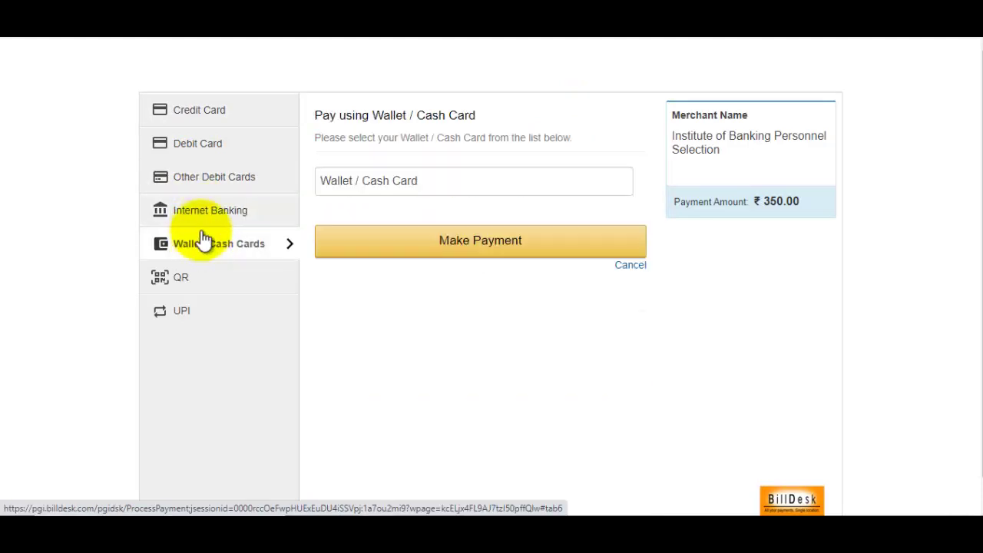
left_click(199, 223)
left_click(187, 279)
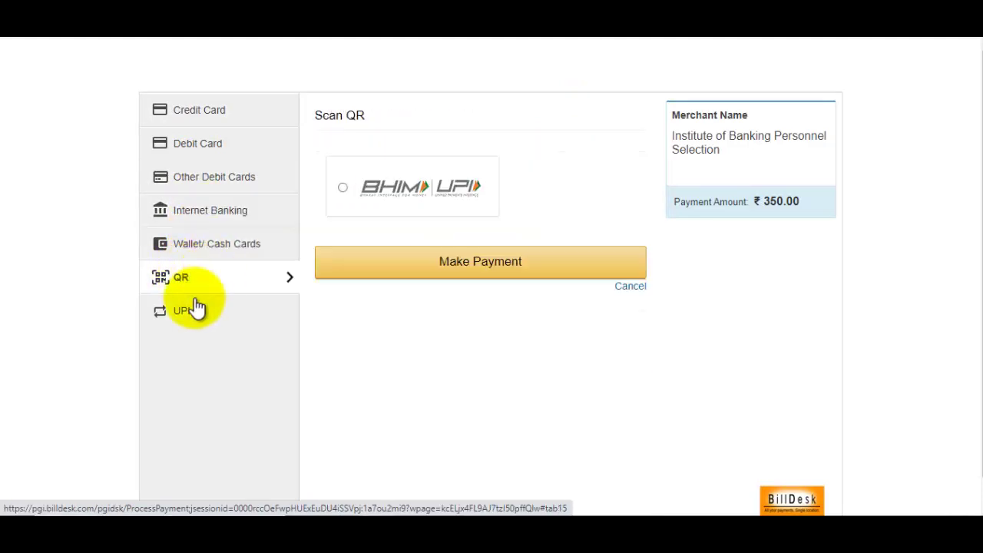
left_click(198, 308)
left_click(198, 249)
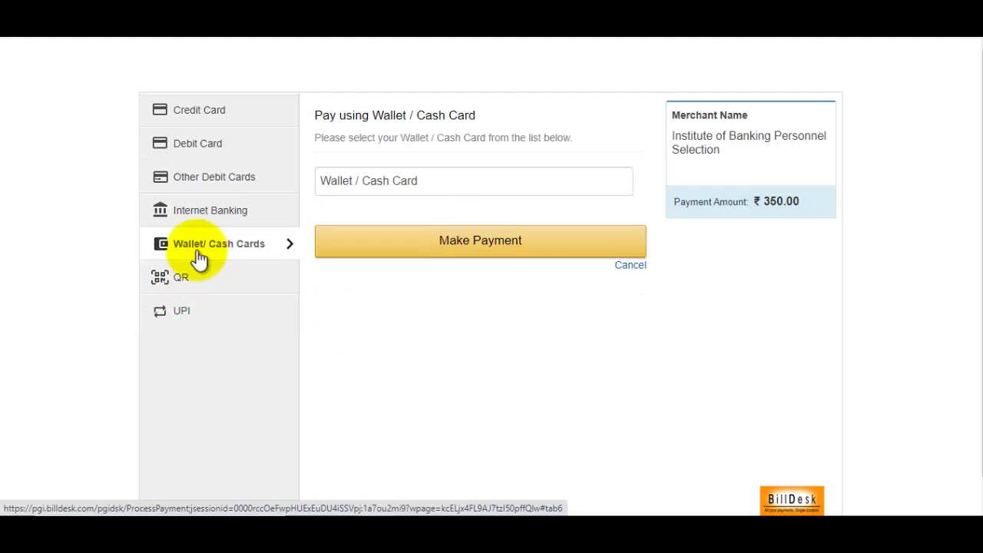
left_click(387, 180)
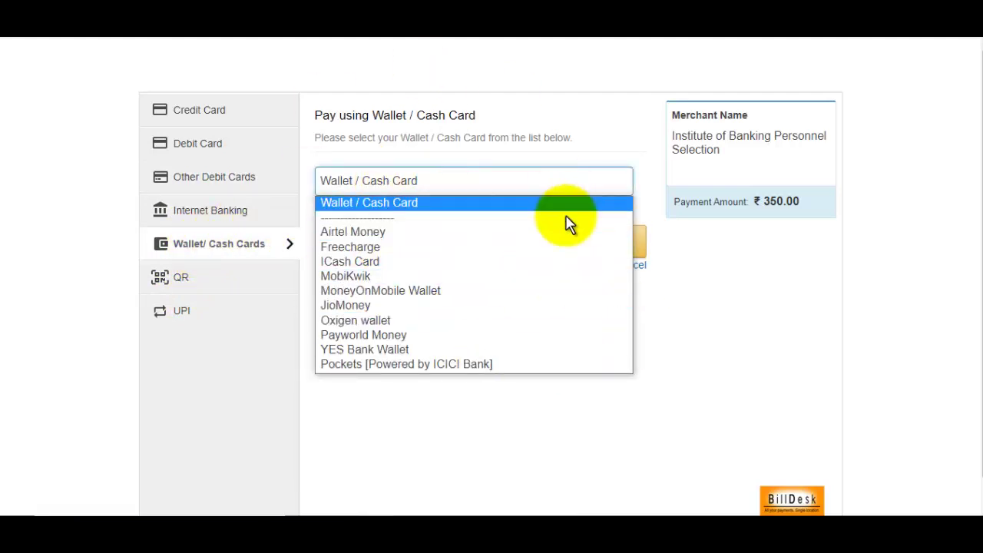
left_click(660, 299)
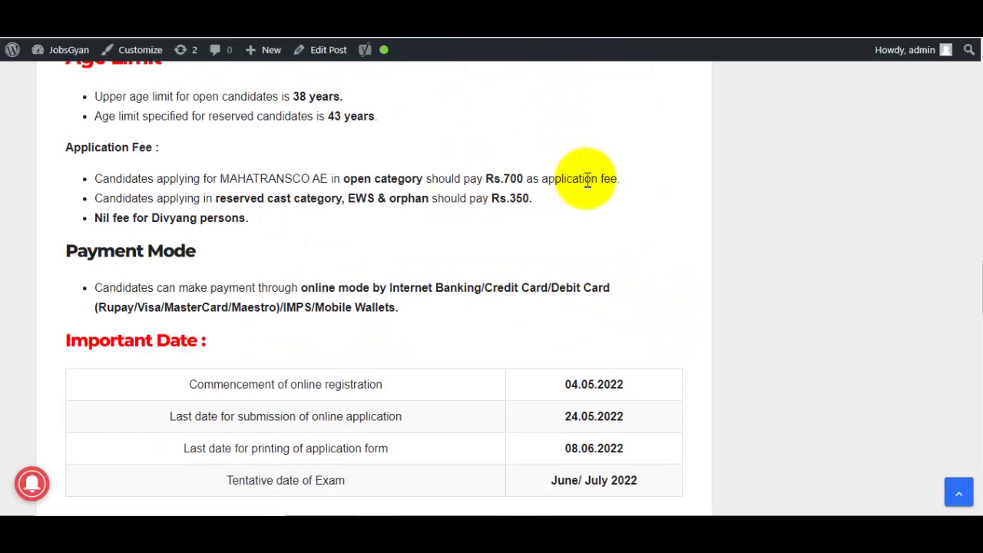
scroll(588, 180, "up", 10)
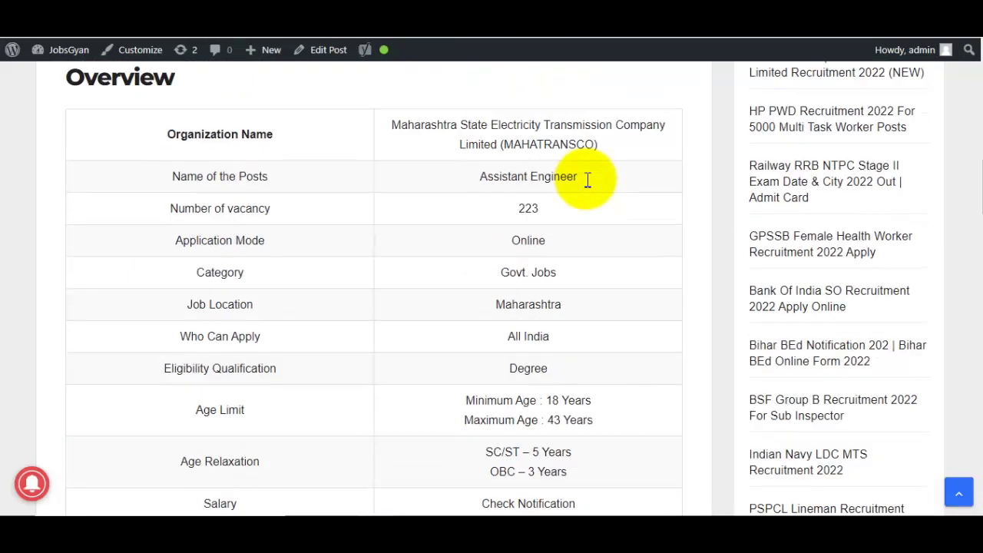
scroll(588, 184, "up", 6)
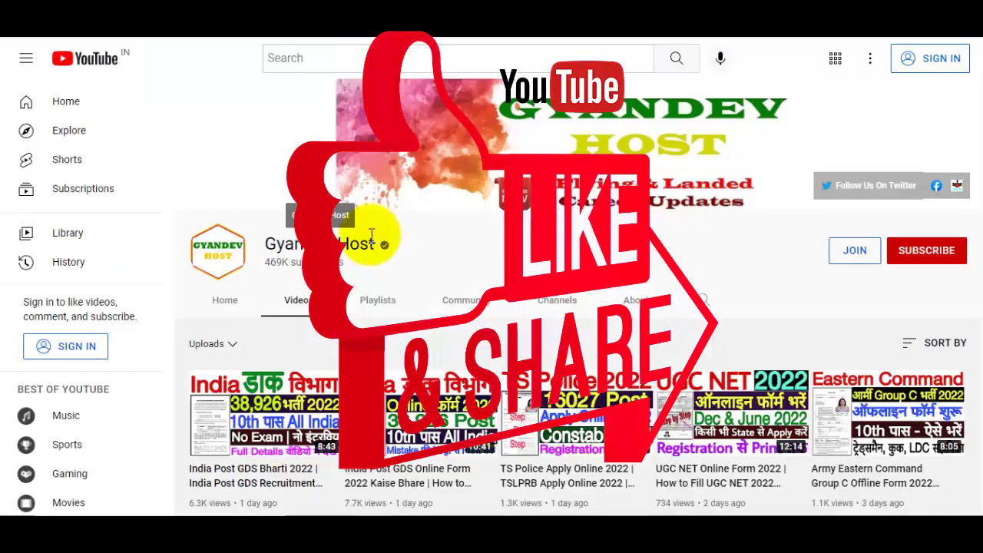
left_click_drag(288, 246, 380, 245)
left_click(472, 260)
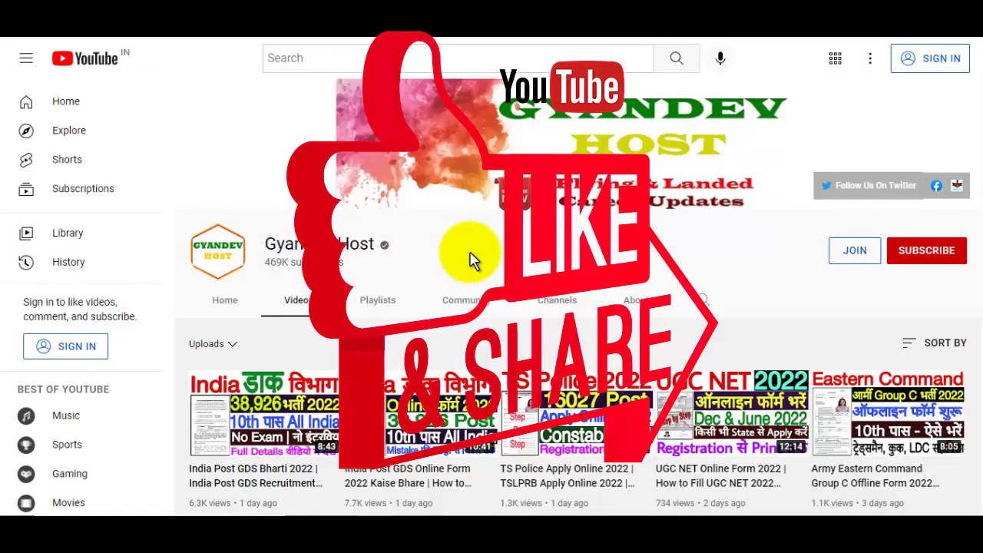